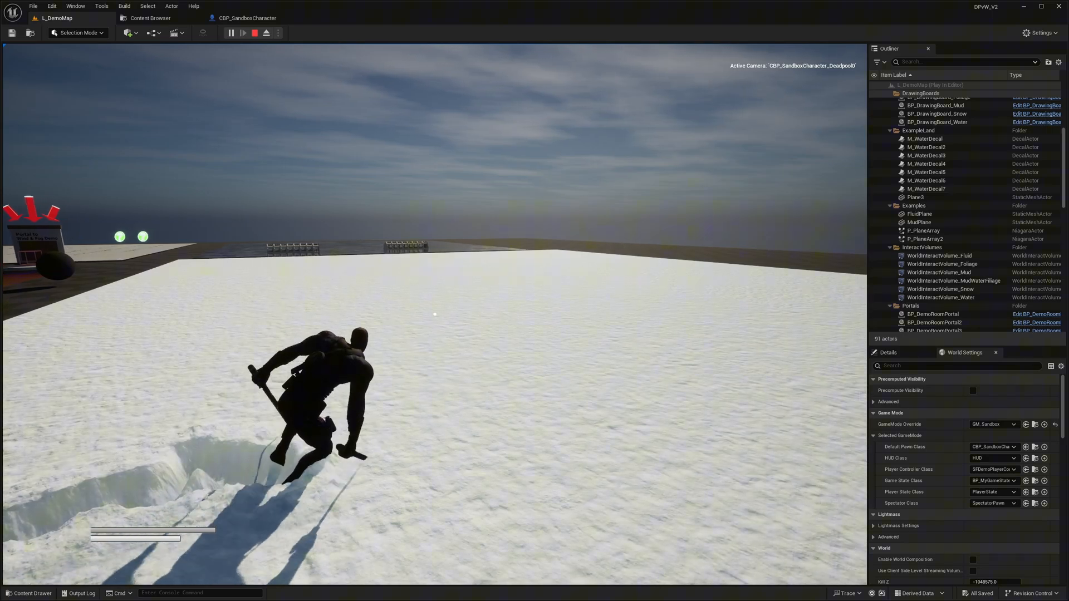
Step: Run the character through the snow and into the water, leaving trails, then back onto snow
key(w)
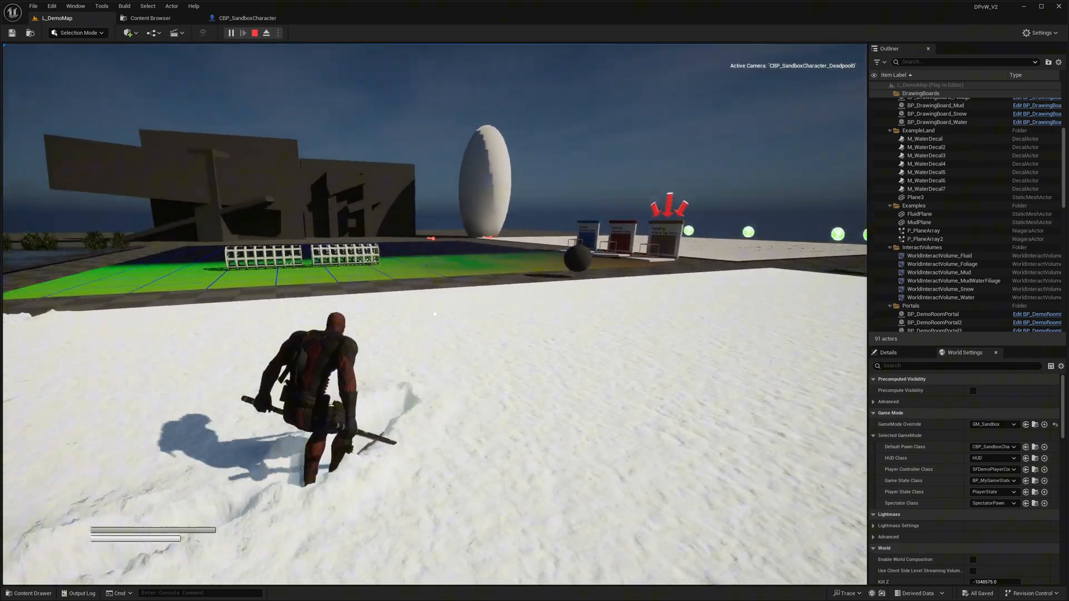
key(w)
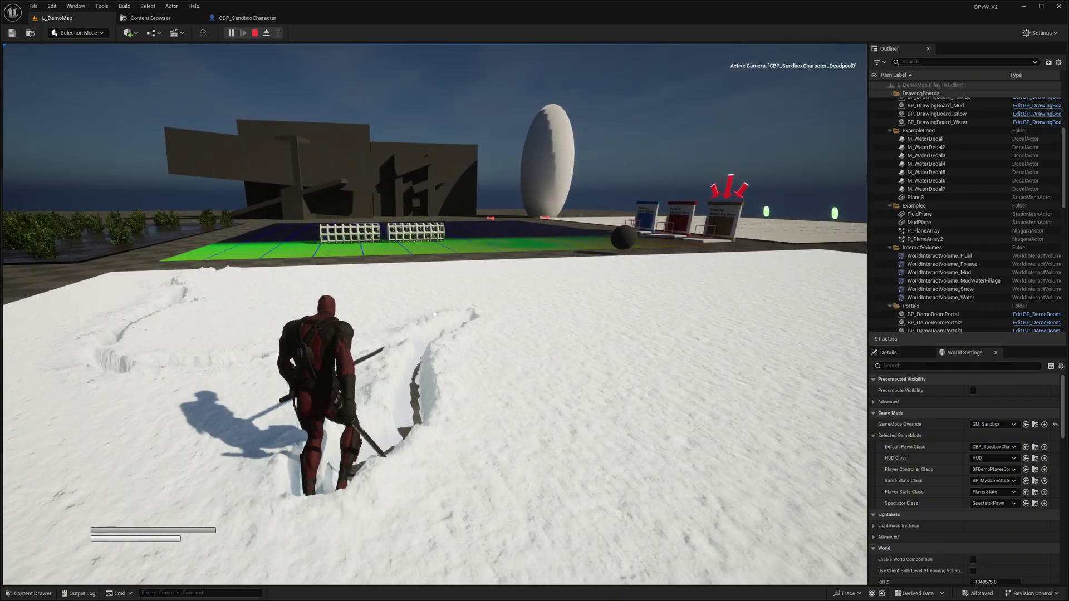
key(w)
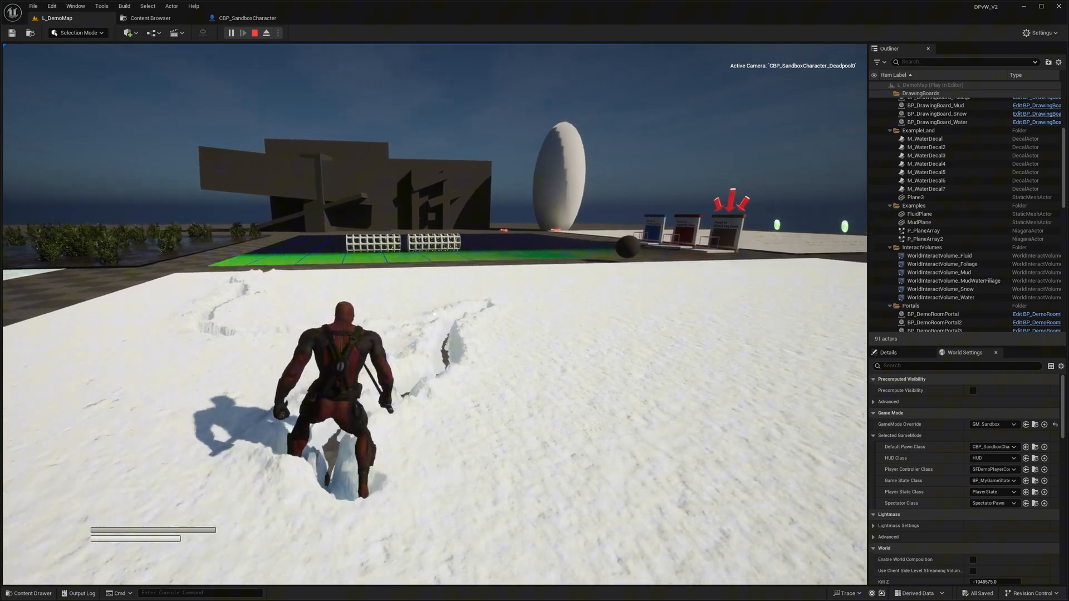
key(w)
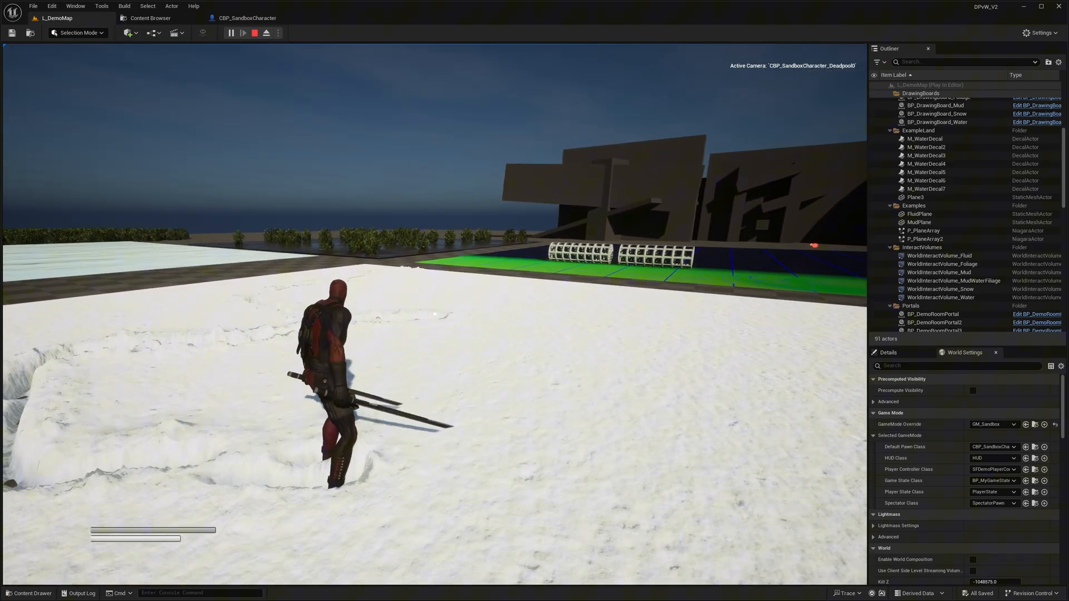
key(a)
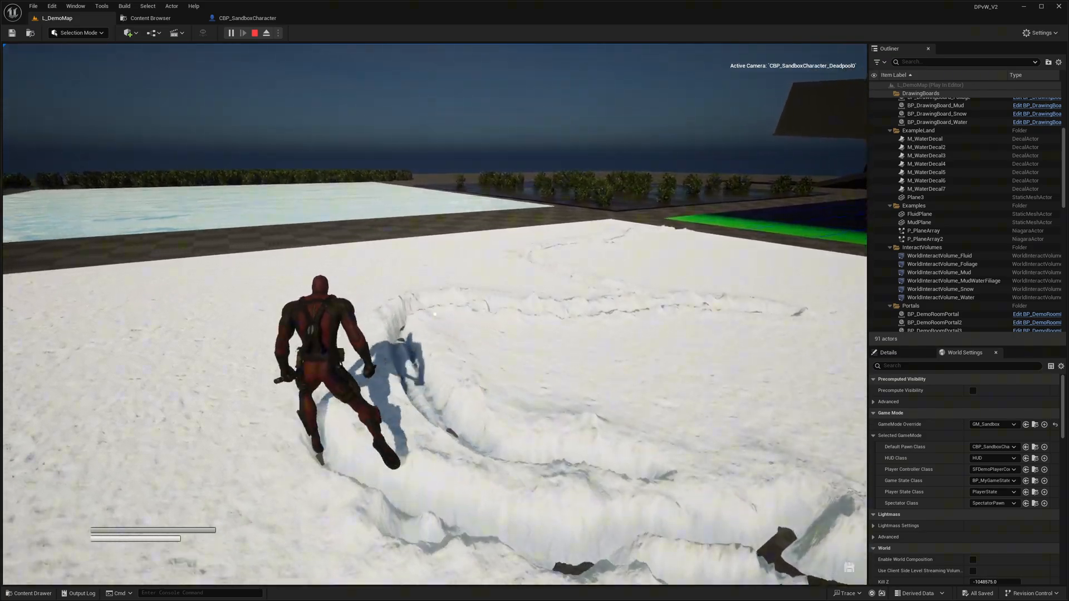
key(w)
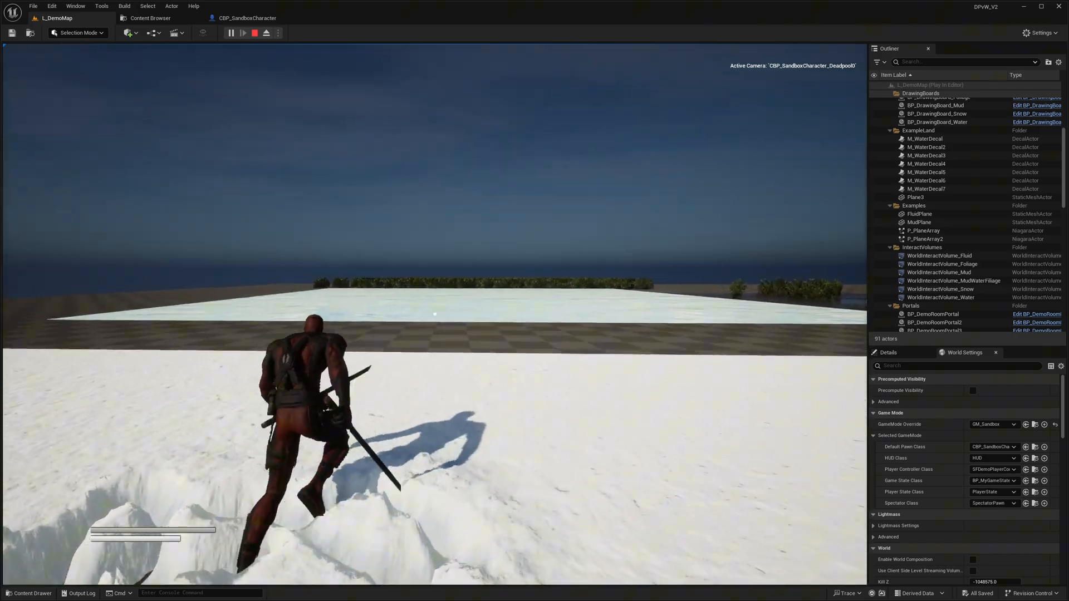
key(w)
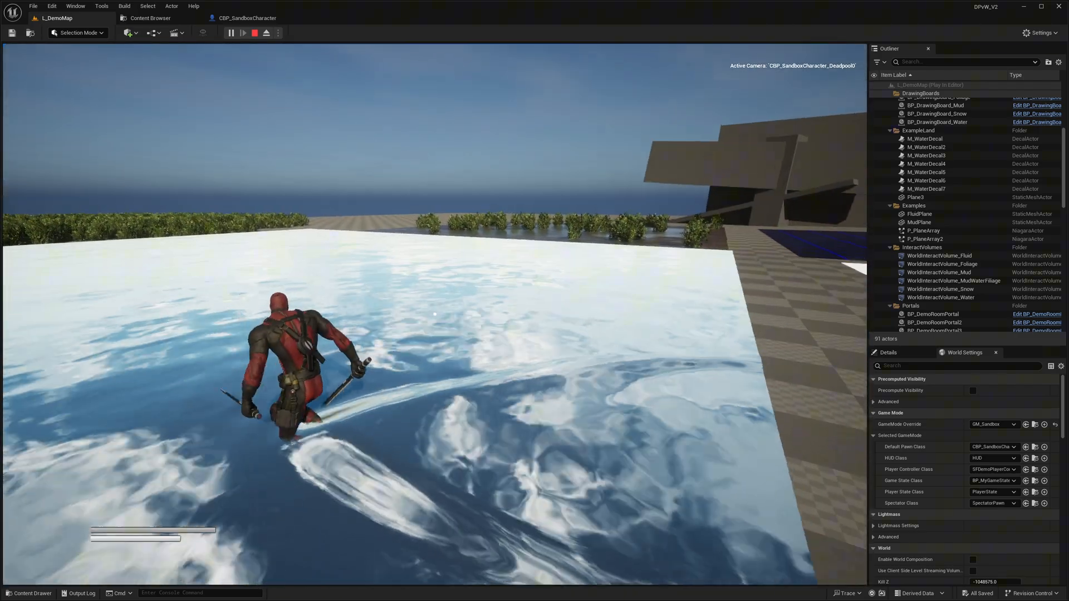
key(w)
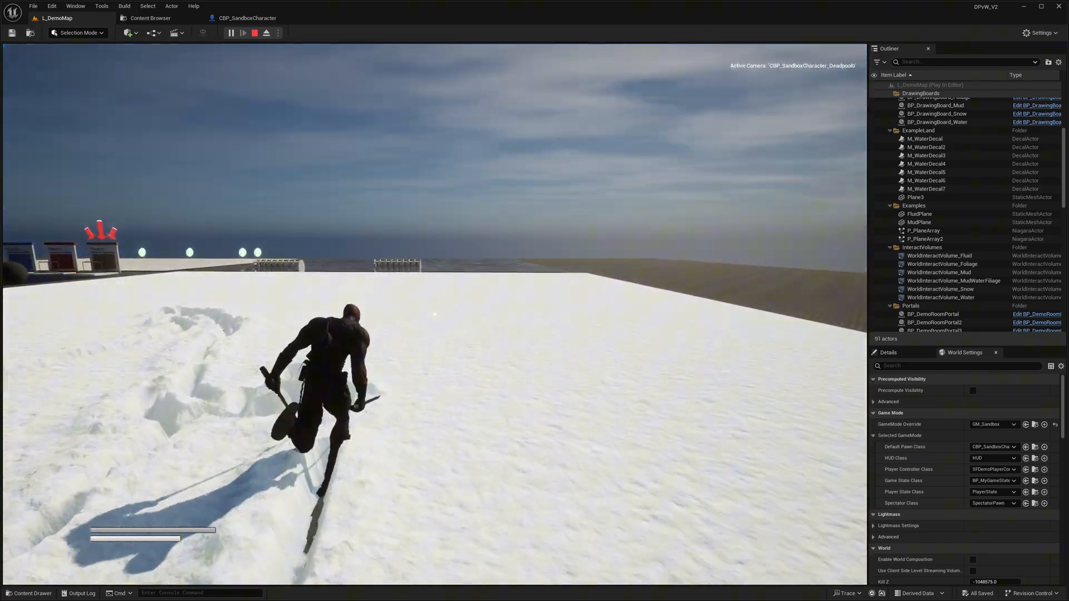
Step: Push the cage across the mud, inspect the tracks, and run on toward the white plane
key(w)
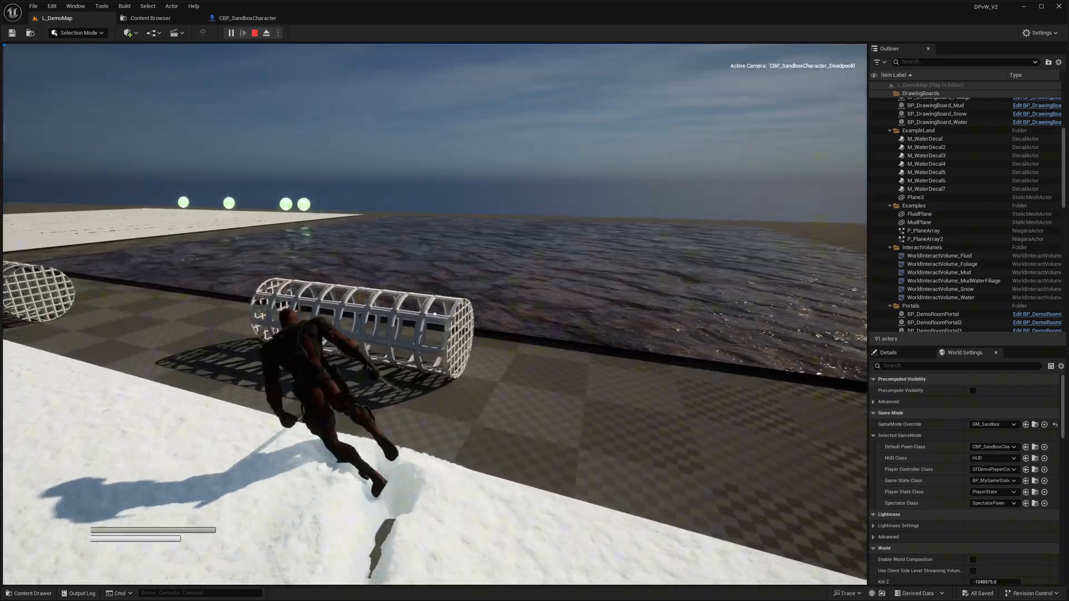
key(w)
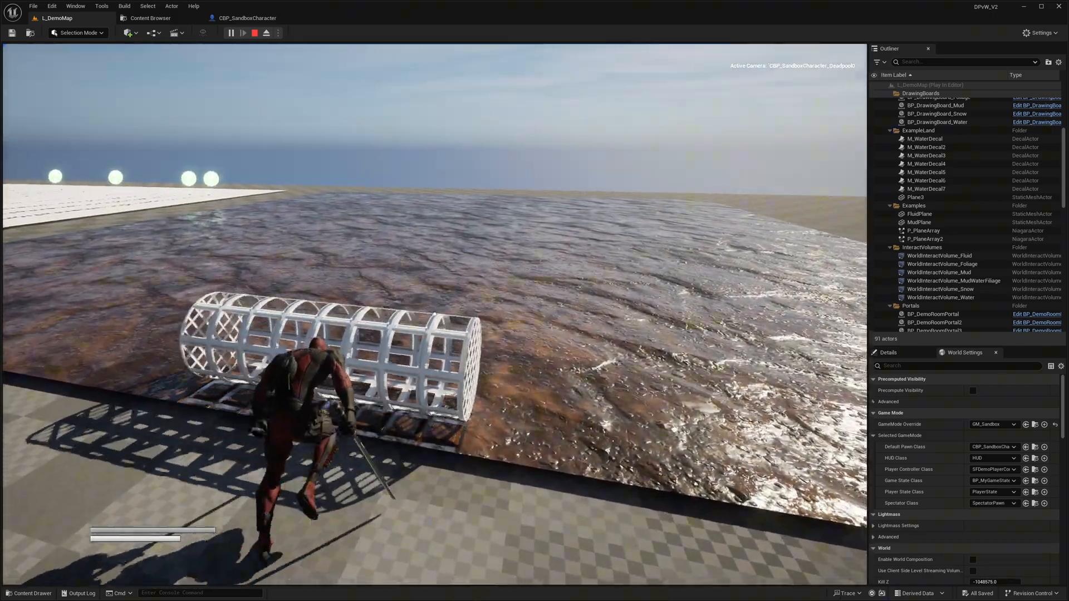
key(w)
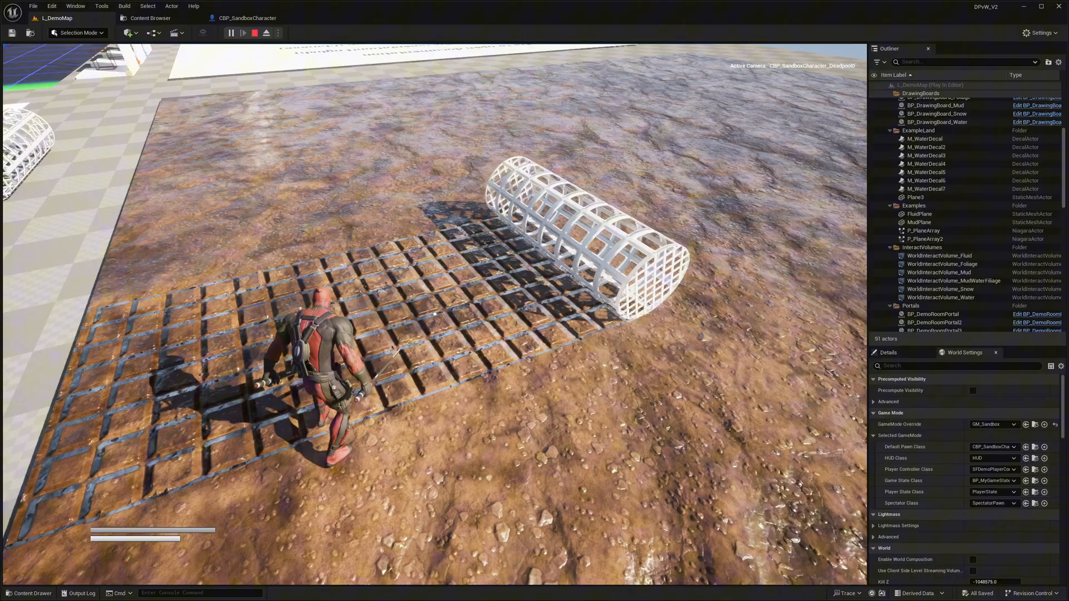
key(w)
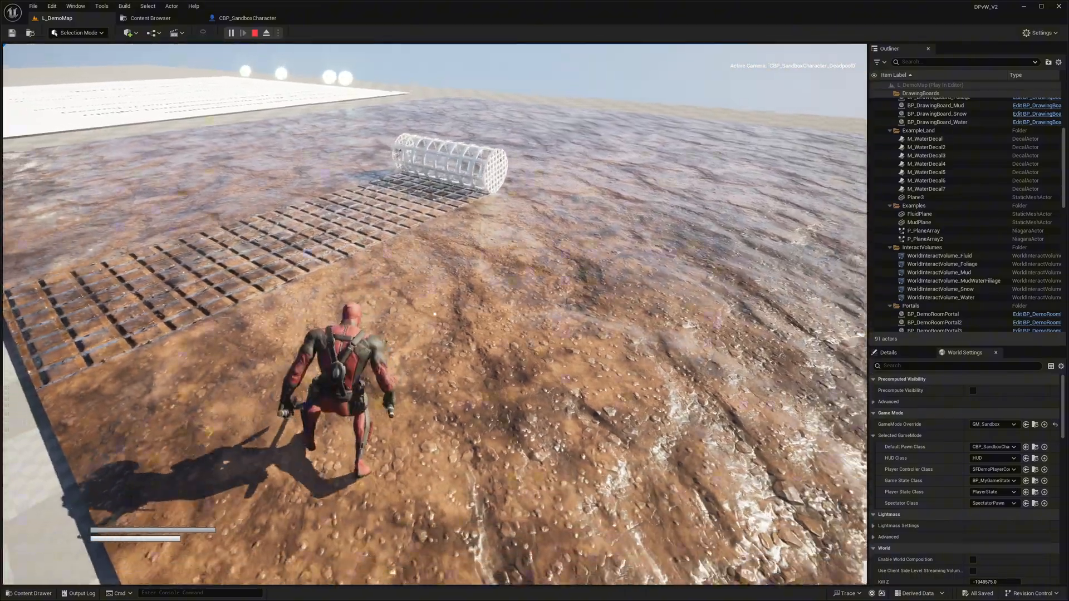
key(w)
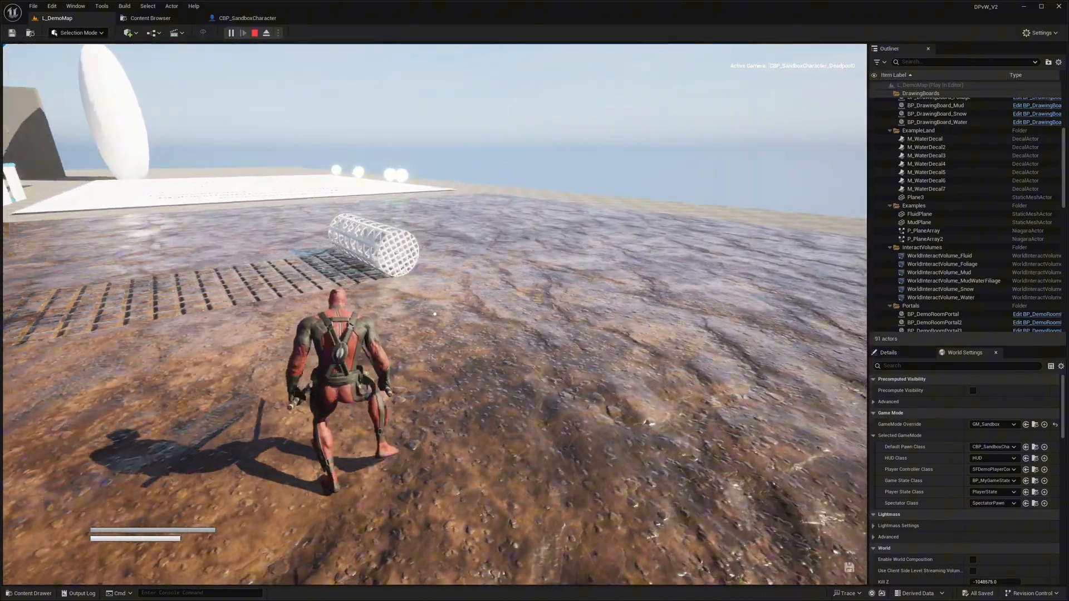
key(w)
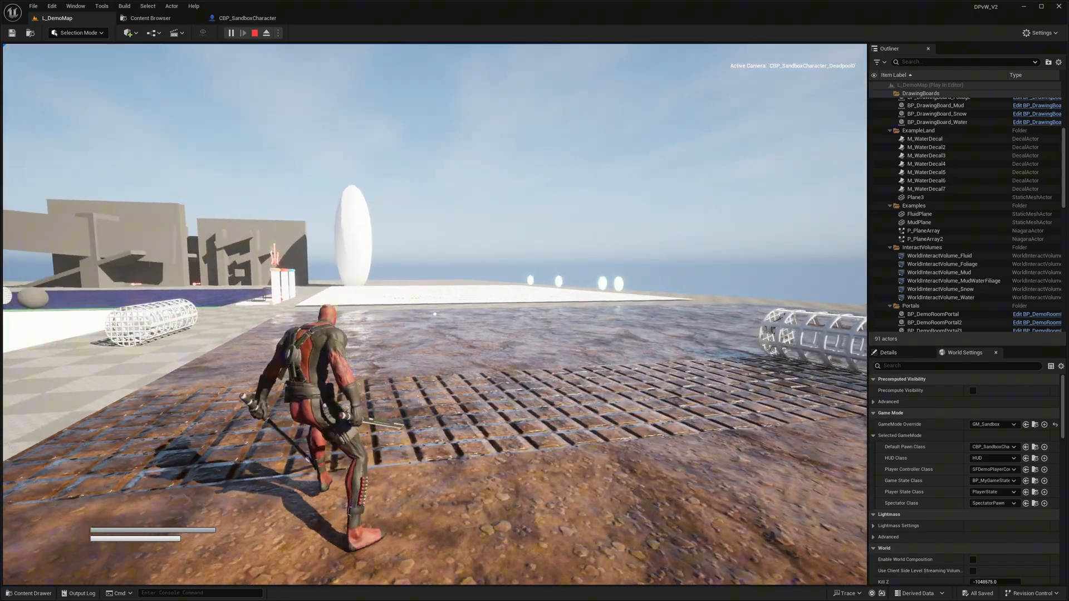
key(w)
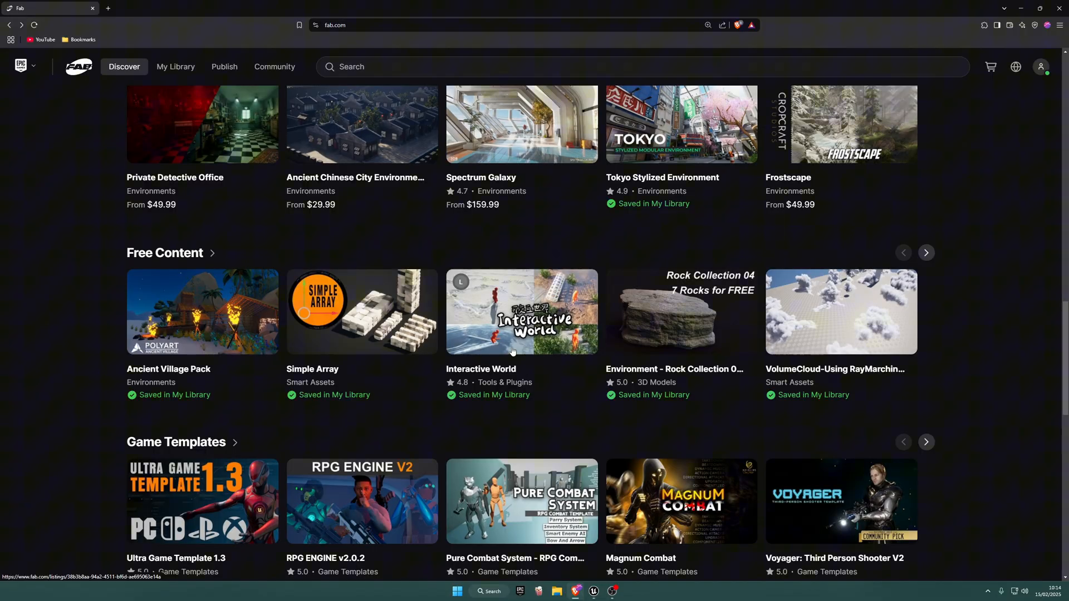
Step: View the Interactive World product page on Fab and show it in the Epic Games launcher
click(494, 384)
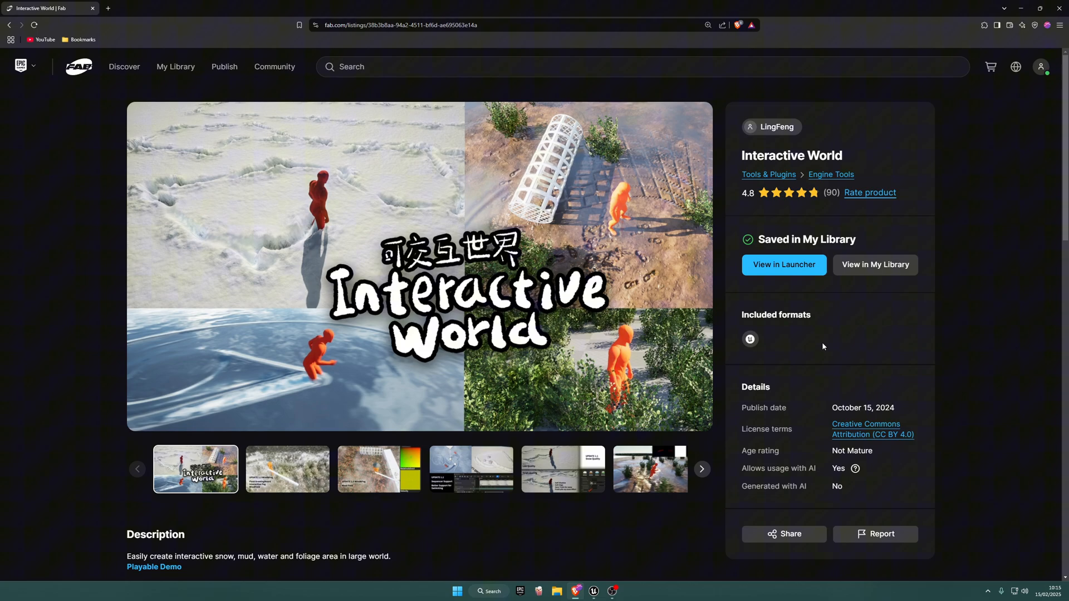
click(524, 592)
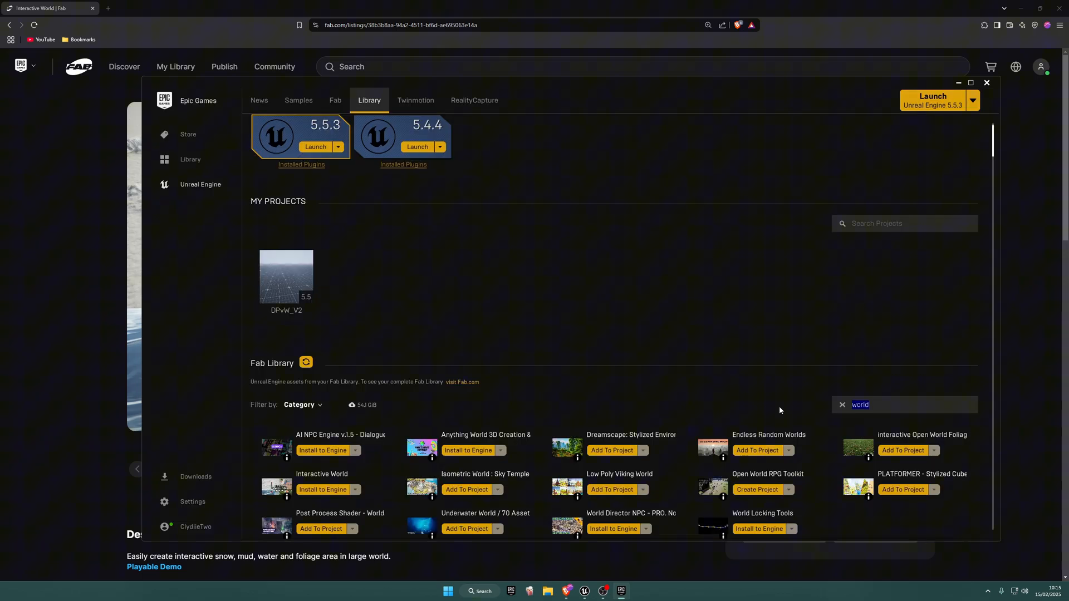
text(game anima)
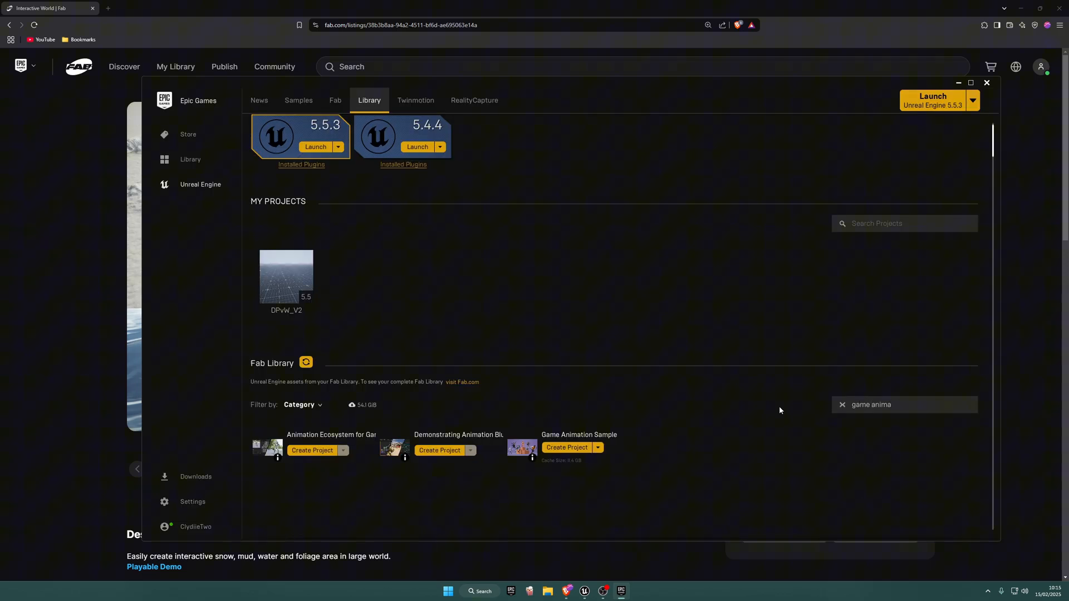
Step: Create the Game Animation Sample project, enable the InteractiveWorld plugin and restart the editor
click(568, 448)
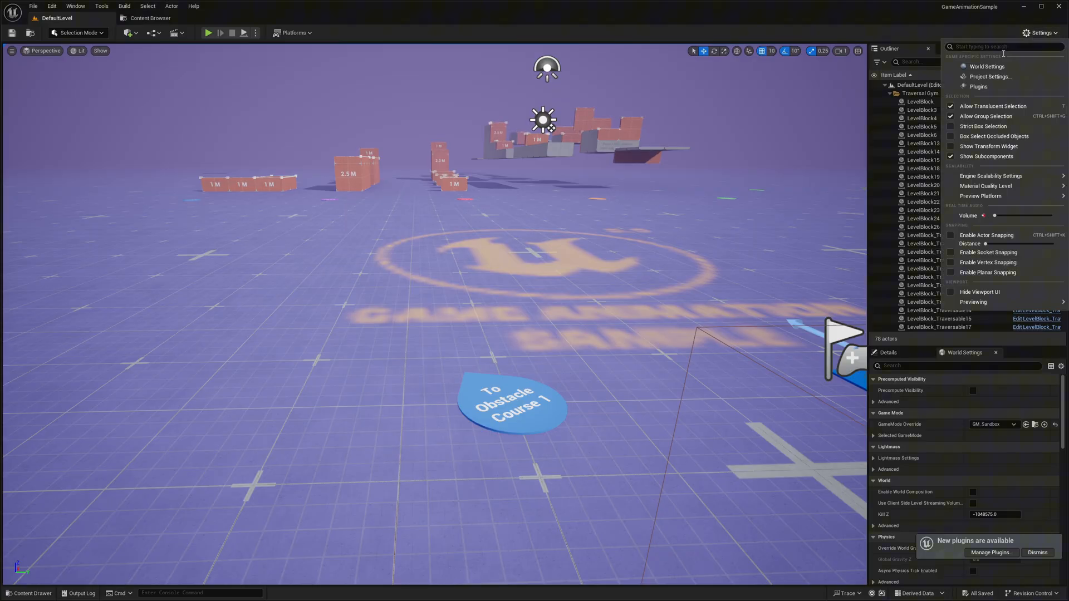
click(979, 87)
click(38, 115)
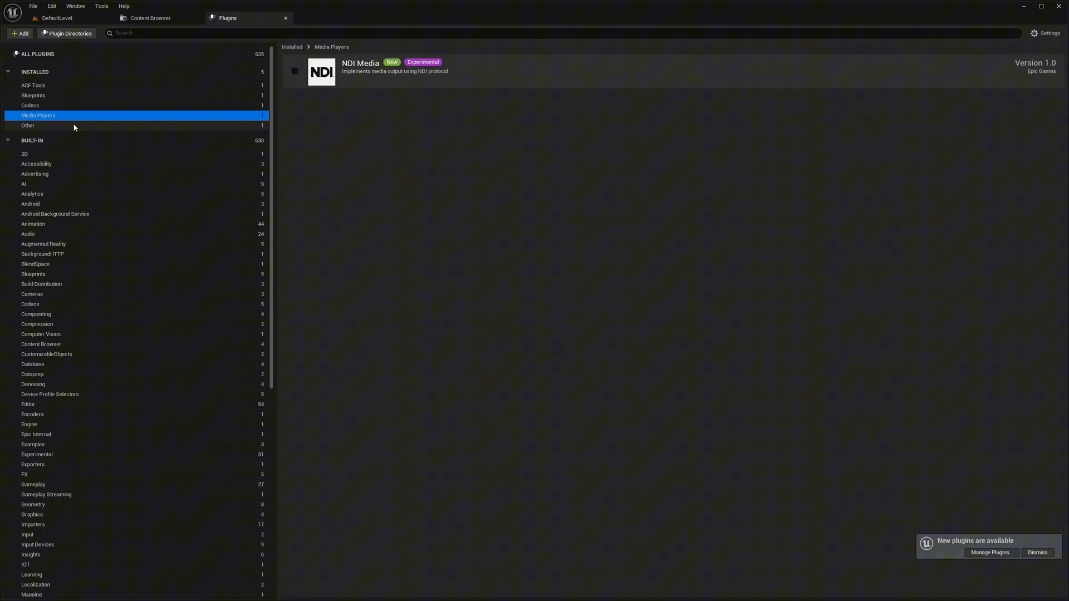
click(74, 126)
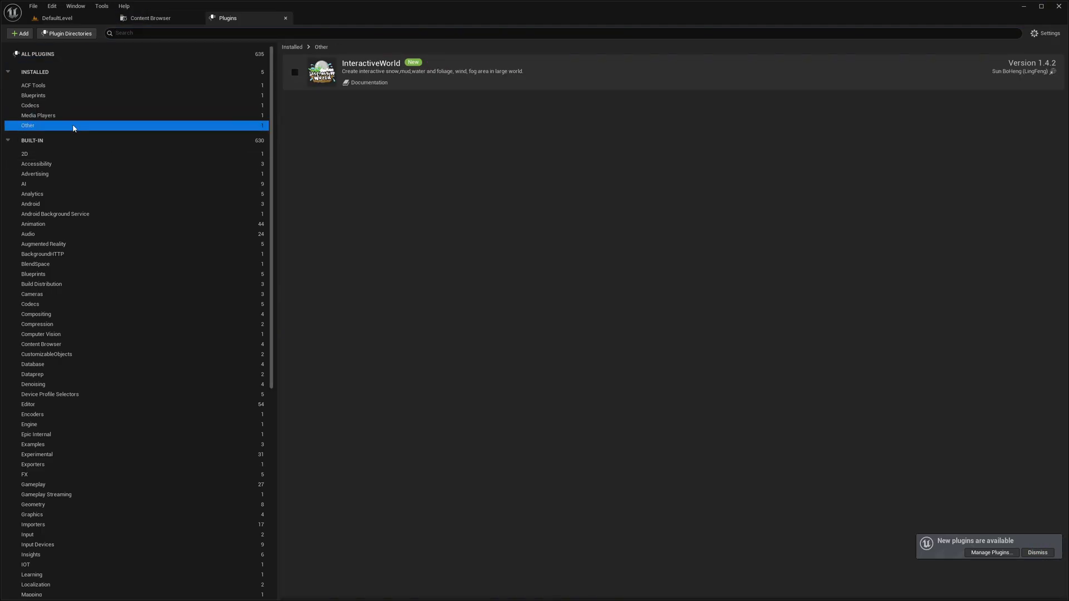
click(294, 72)
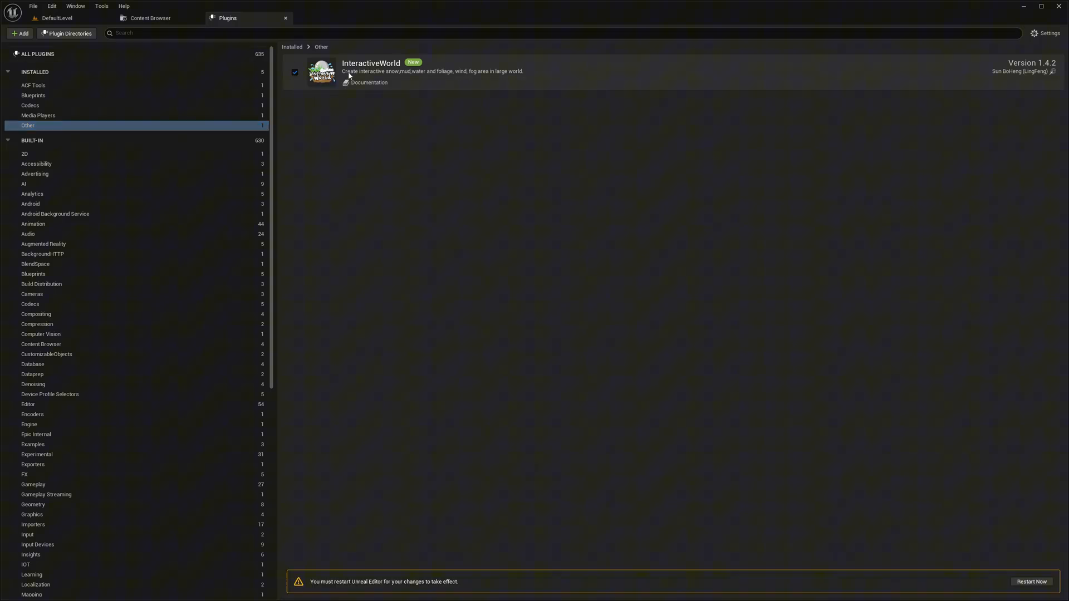
click(1031, 582)
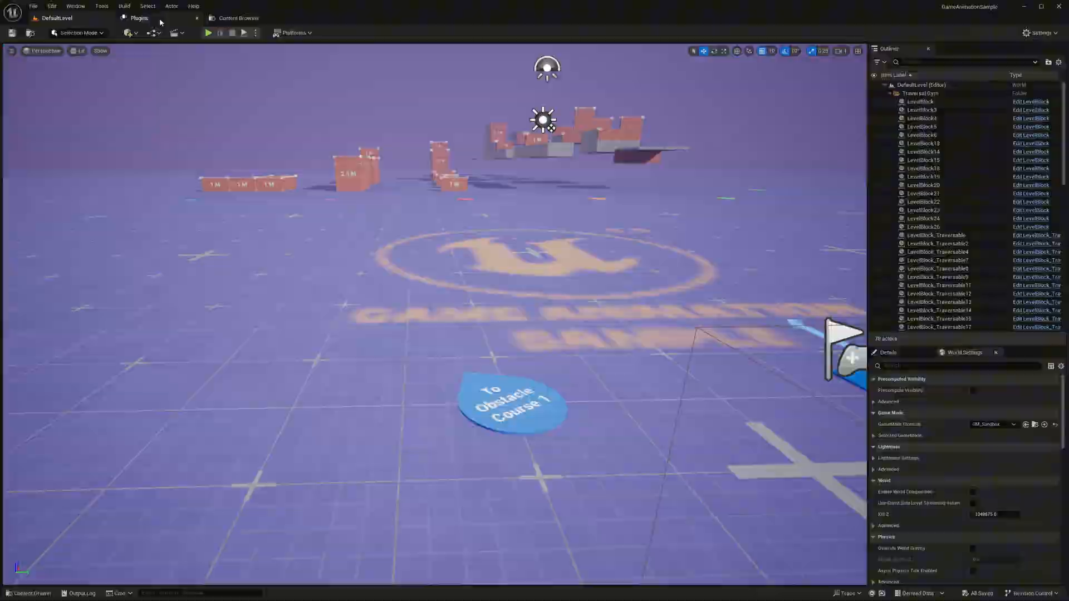
Step: Close the plugins manager and show the project's content folders in the Content Browser
click(141, 17)
click(196, 17)
click(159, 17)
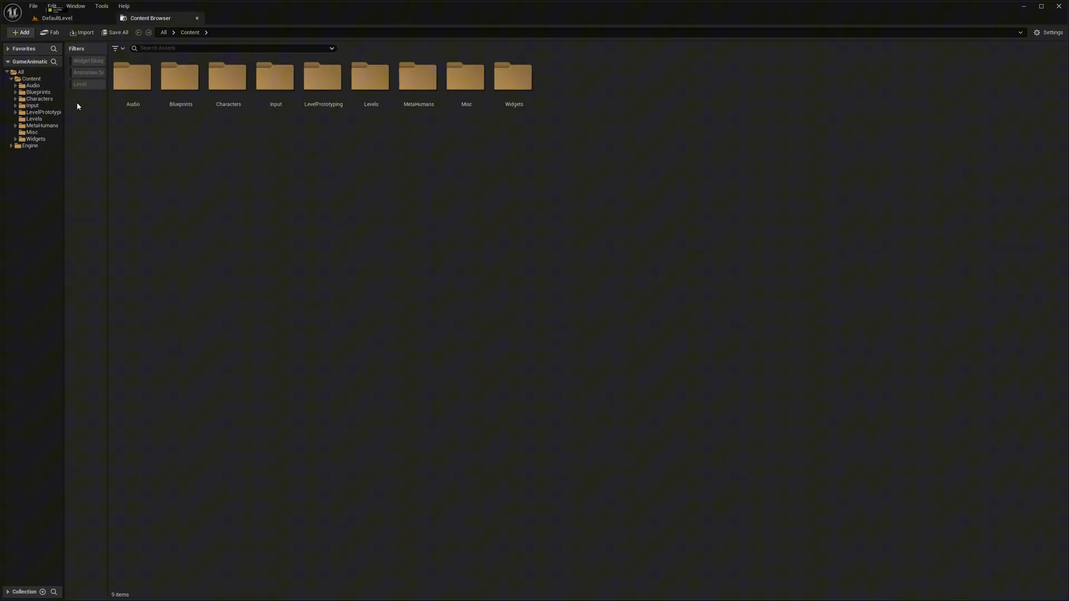
Step: Show plugin content, locate InteractiveWorld Content in the tree and enter its Maps folder
click(1050, 33)
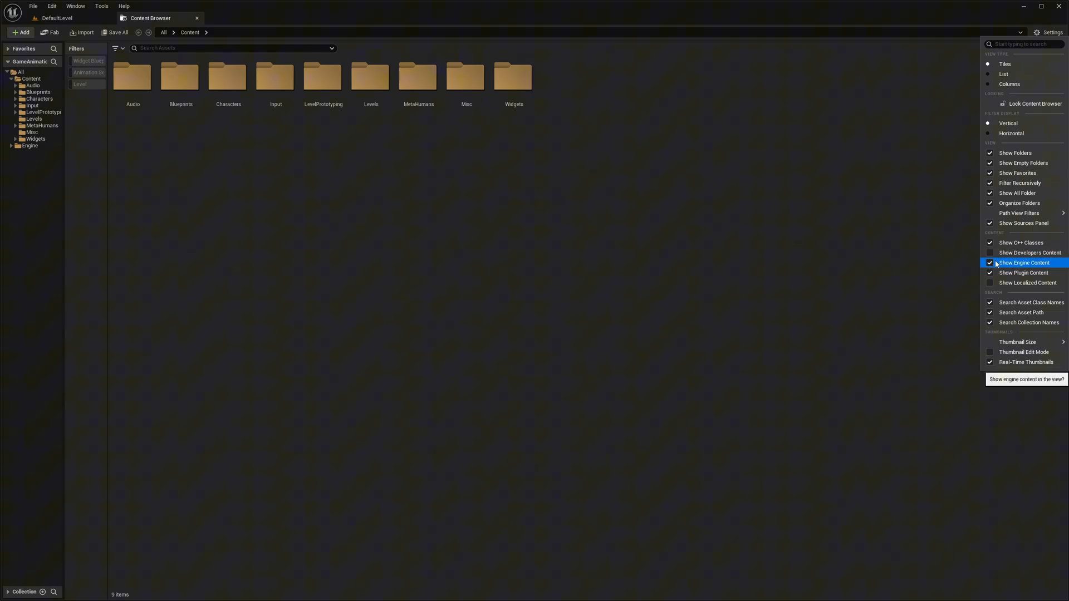
click(669, 267)
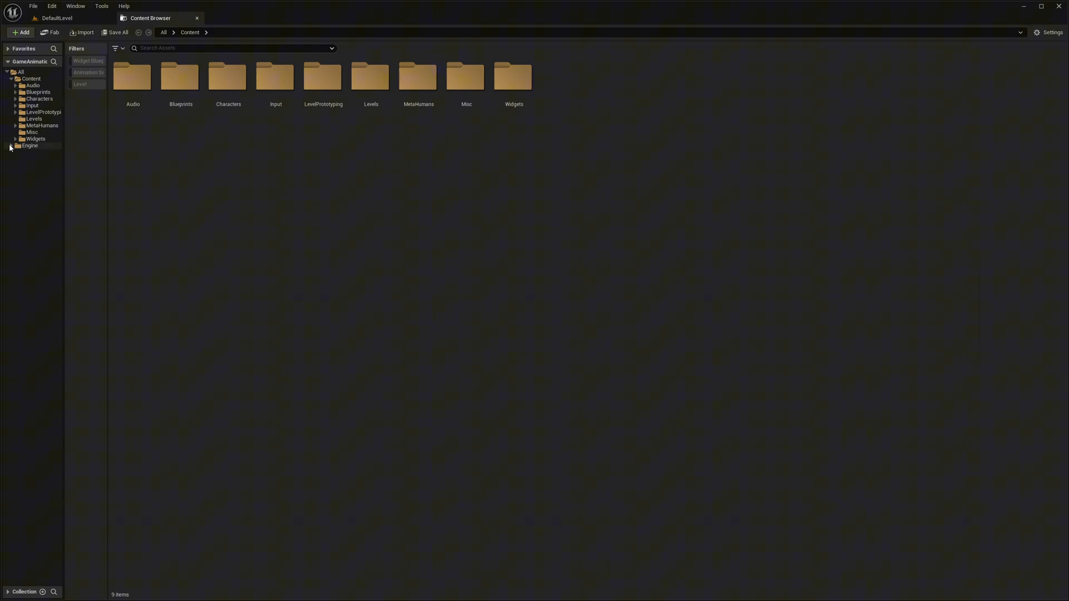
click(17, 165)
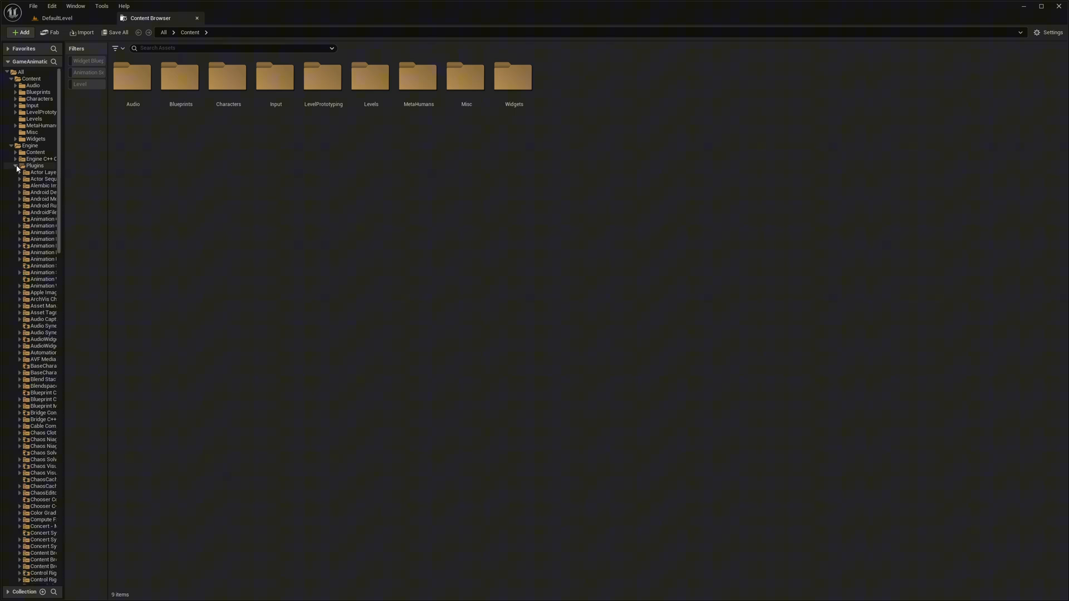
drag(64, 250, 182, 251)
scroll(90, 260, down, 3)
scroll(90, 260, down, 5)
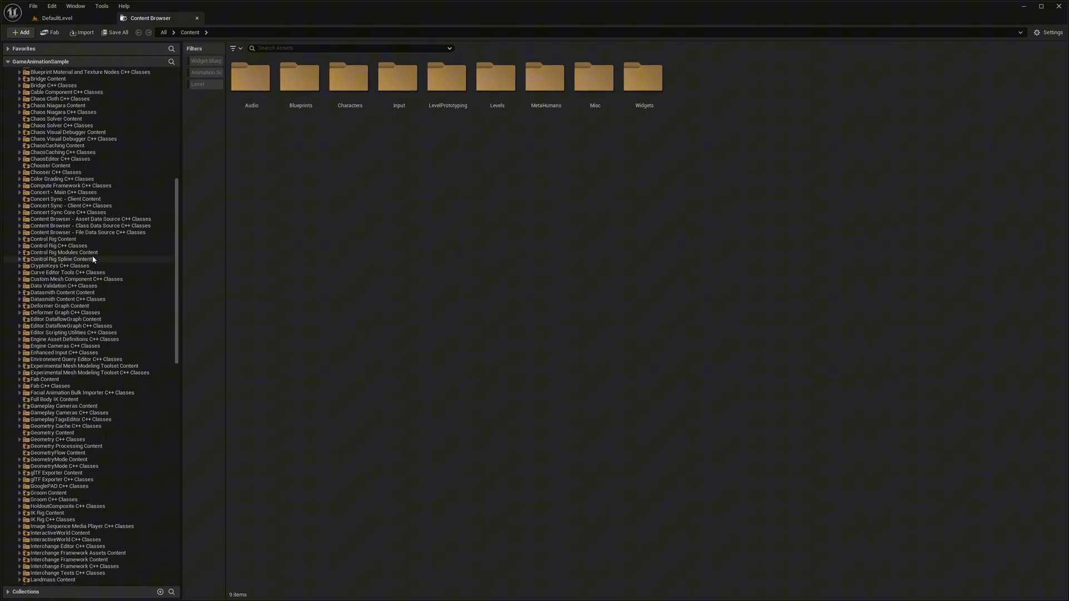
scroll(98, 256, down, 5)
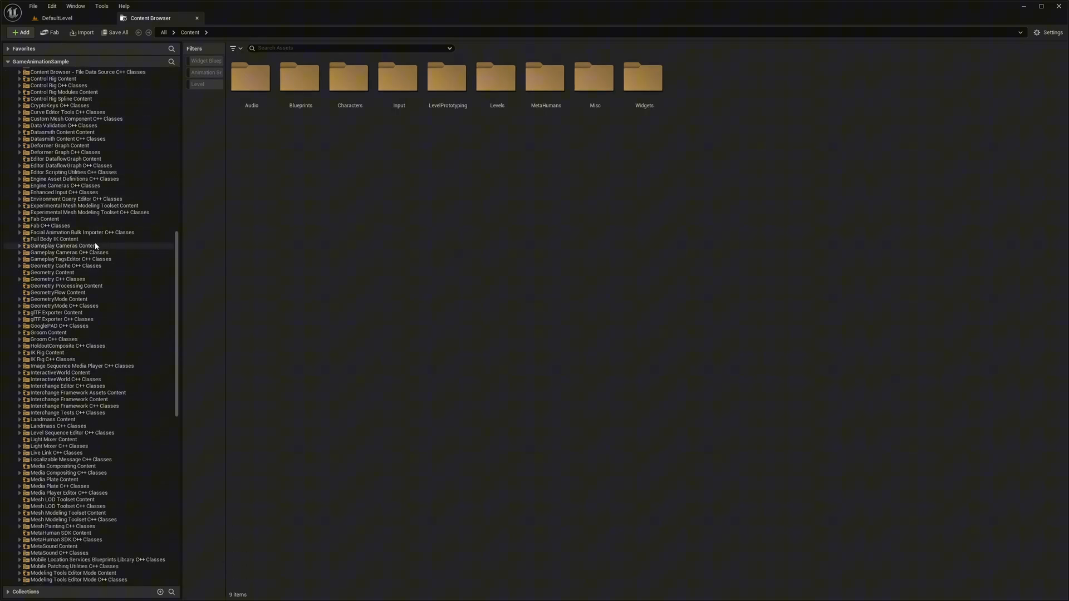
scroll(95, 250, down, 5)
scroll(101, 292, down, 5)
scroll(109, 301, down, 3)
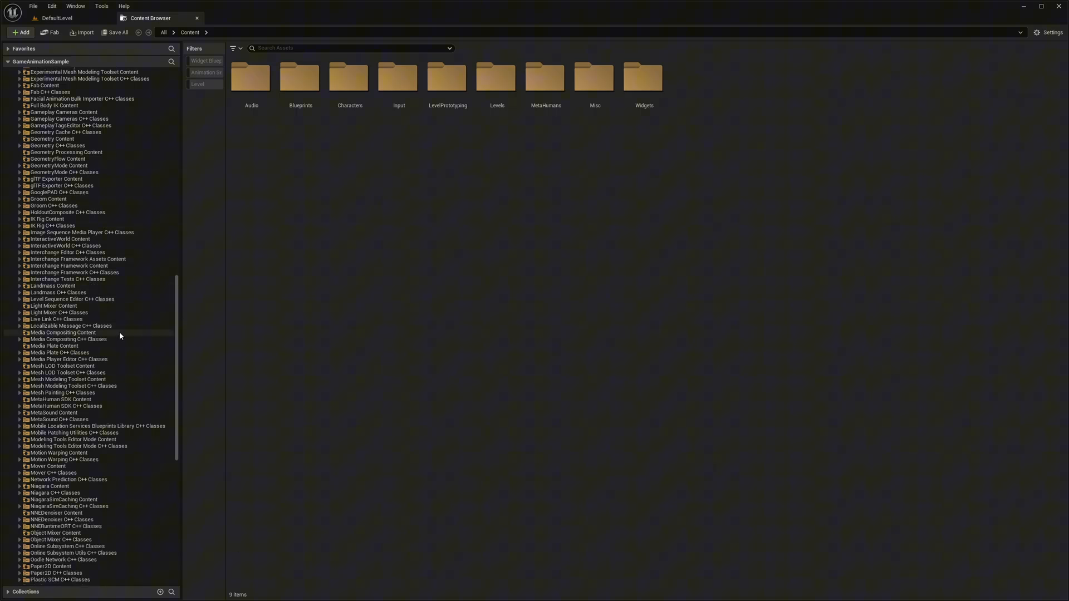
scroll(119, 331, up, 2)
click(58, 279)
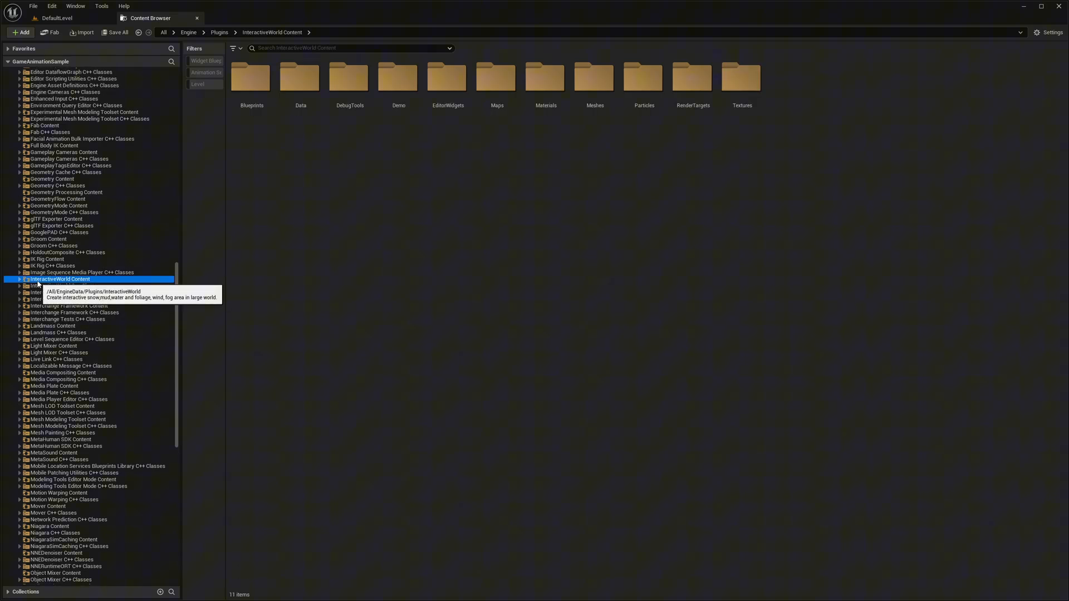
double_click(497, 80)
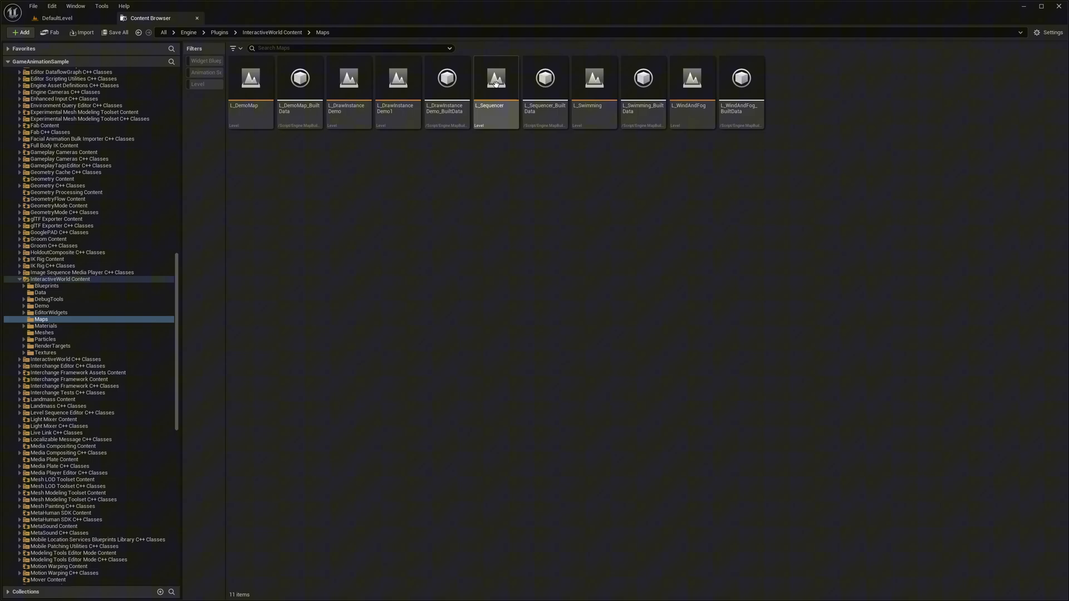
Step: Load the L_DemoMap level and browse into the plugin's Demo folder
double_click(250, 79)
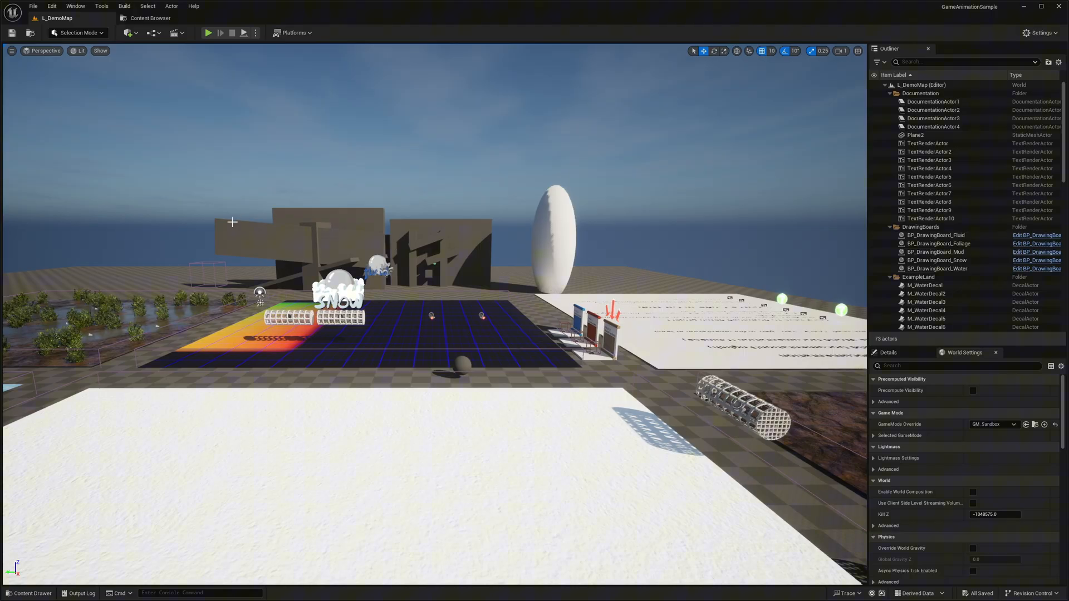
click(146, 17)
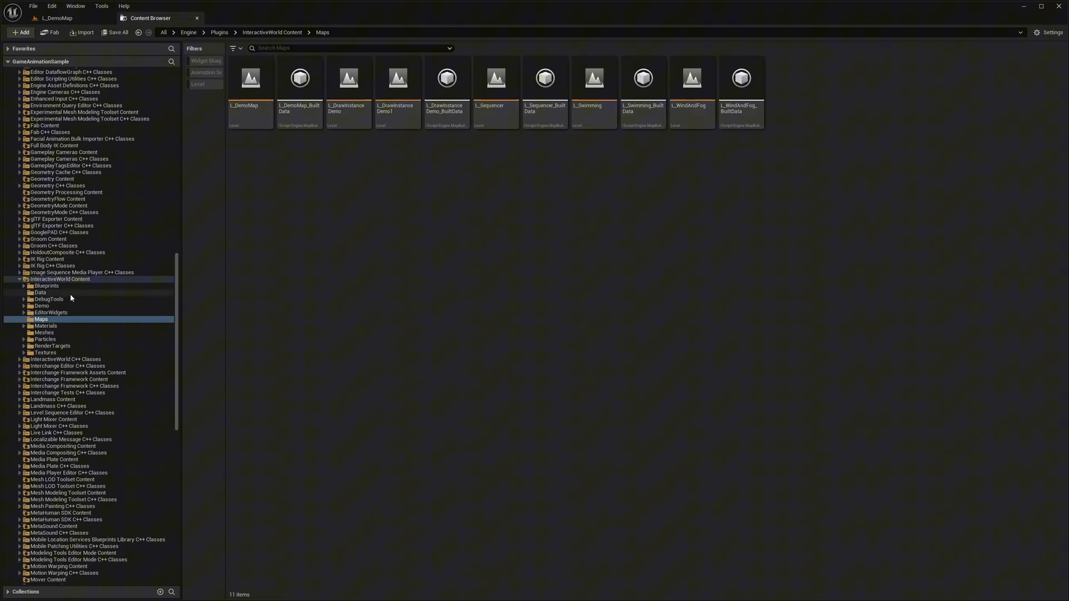
click(41, 306)
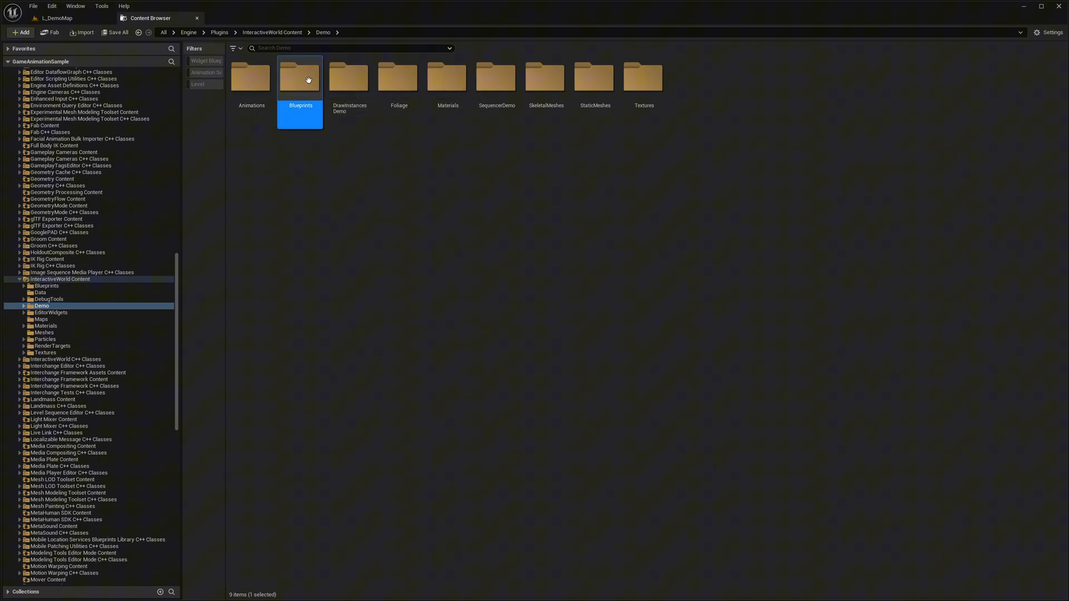
Step: Open the BP_IW_Character blueprint from the Demo Blueprints folder for editing
double_click(301, 79)
click(445, 92)
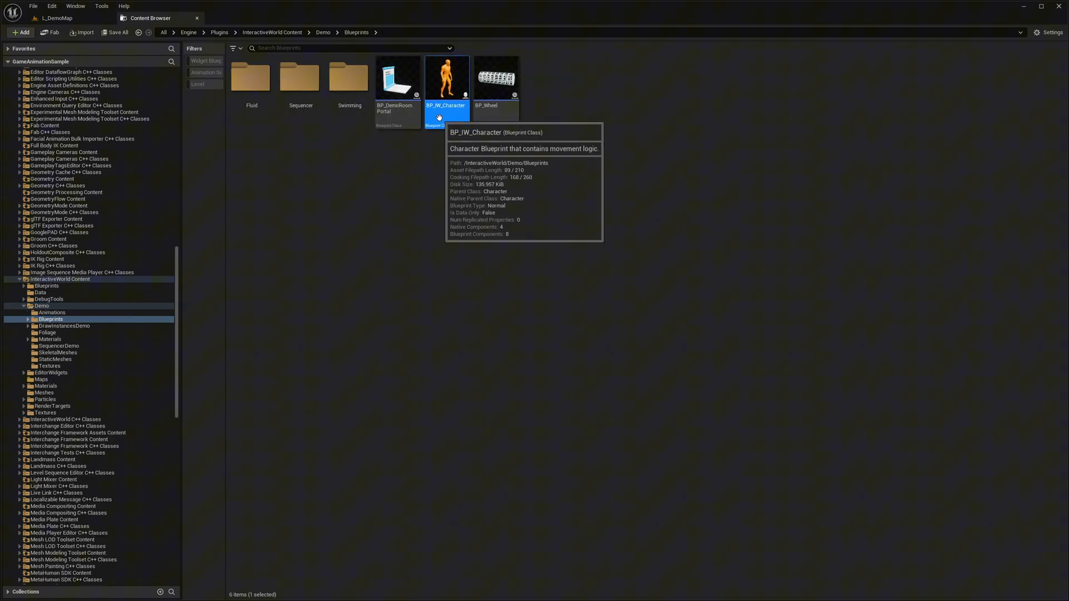
double_click(449, 93)
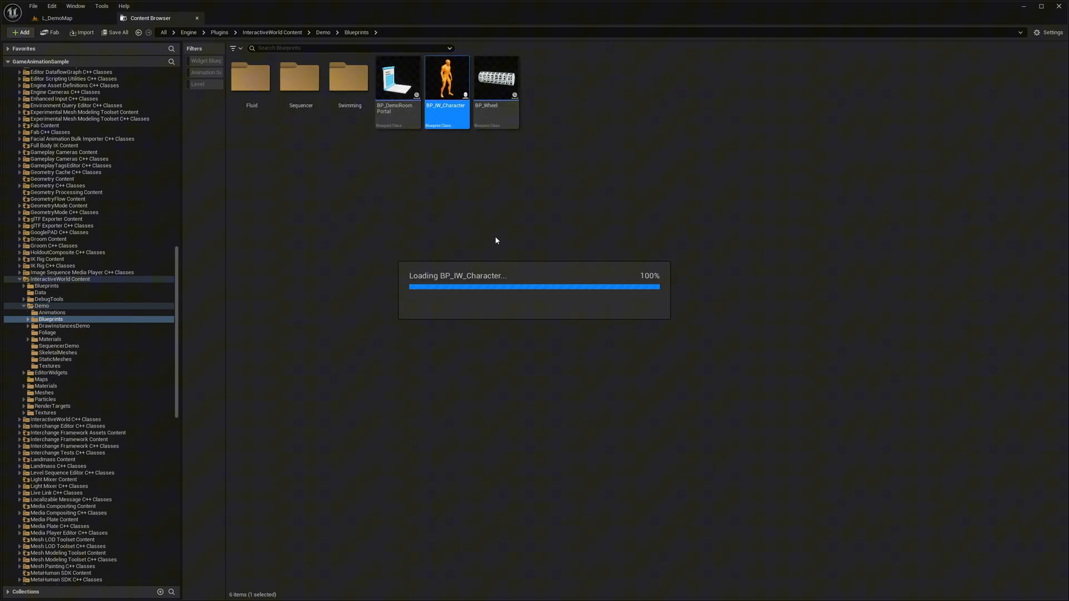
Step: Dock the blueprint editor and frame the Event Graph around its commented node groups
drag(250, 224, 264, 20)
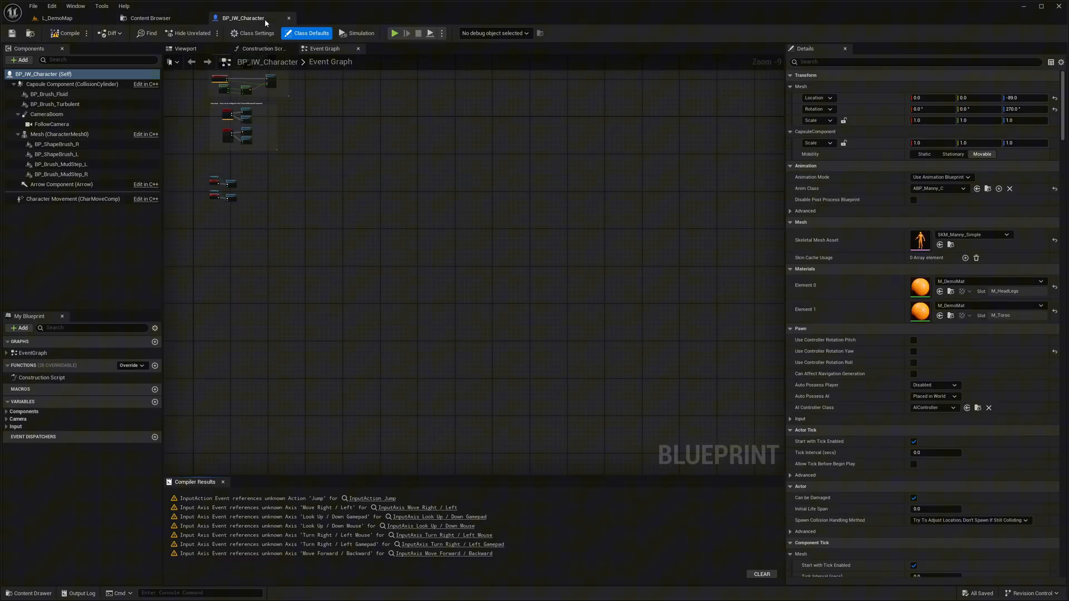
scroll(360, 284, up, 3)
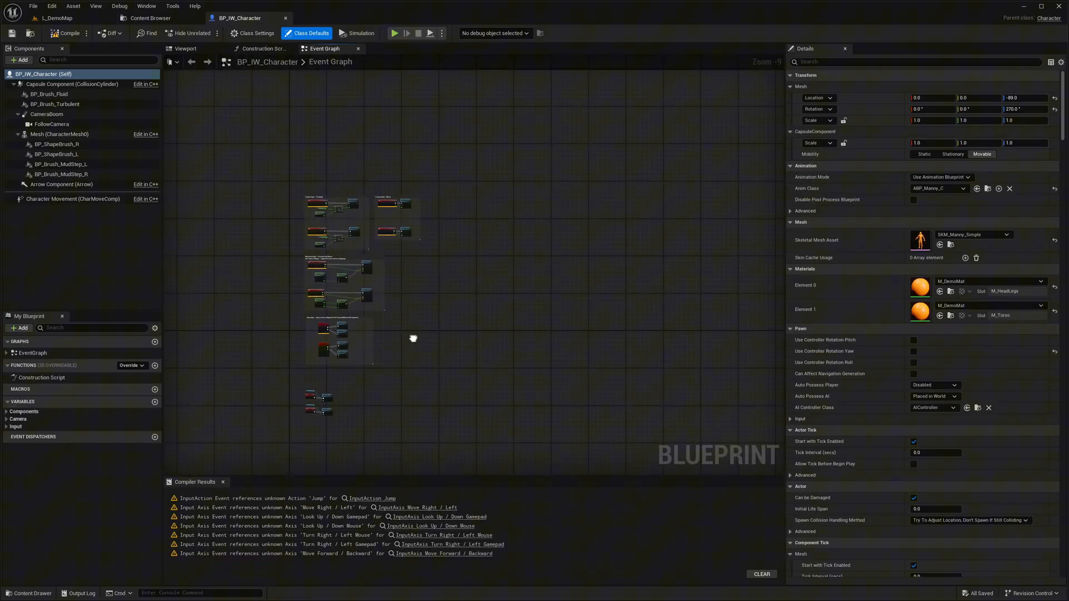
scroll(301, 250, up, 2)
drag(297, 238, 501, 435)
right_drag(529, 386, 405, 241)
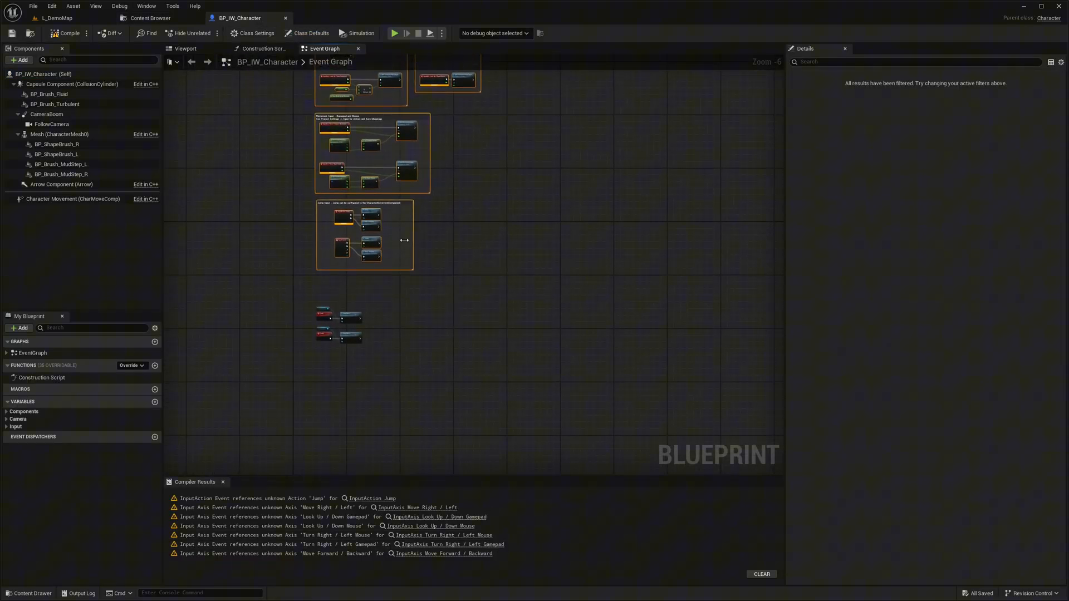
right_drag(255, 239, 301, 288)
scroll(500, 345, up, 1)
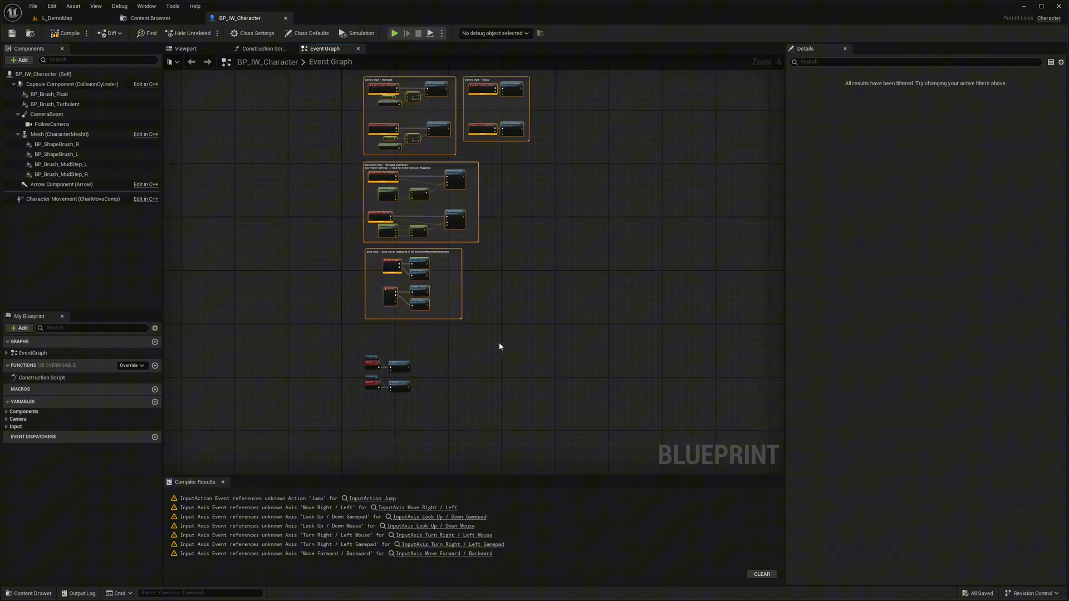
Step: Select the four foot brush components and the step-notify Draw Brush nodes to review them
click(83, 145)
shift+click(76, 173)
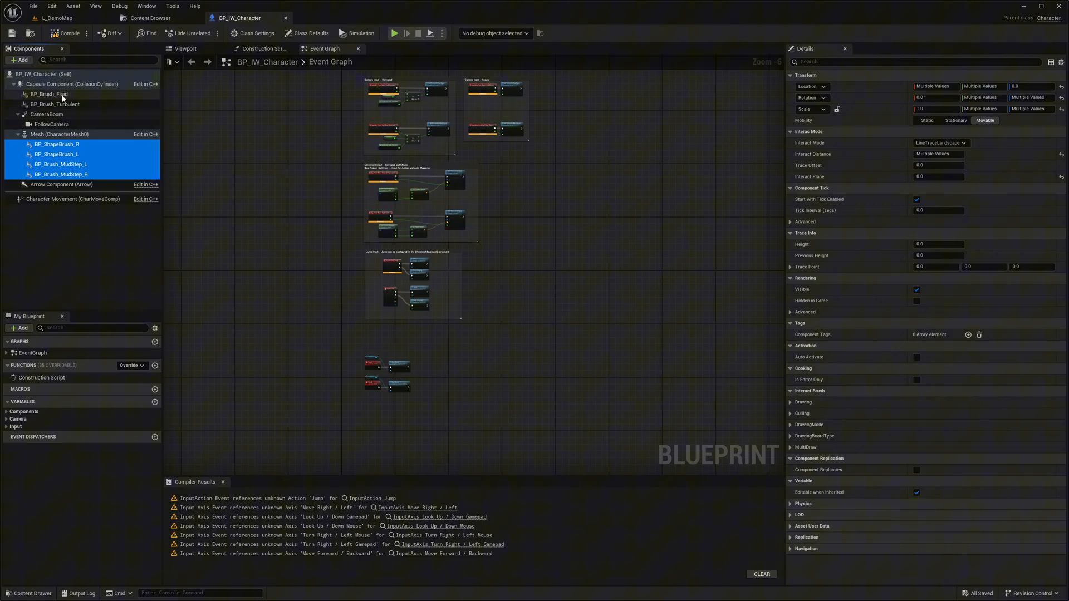
scroll(404, 371, up, 4)
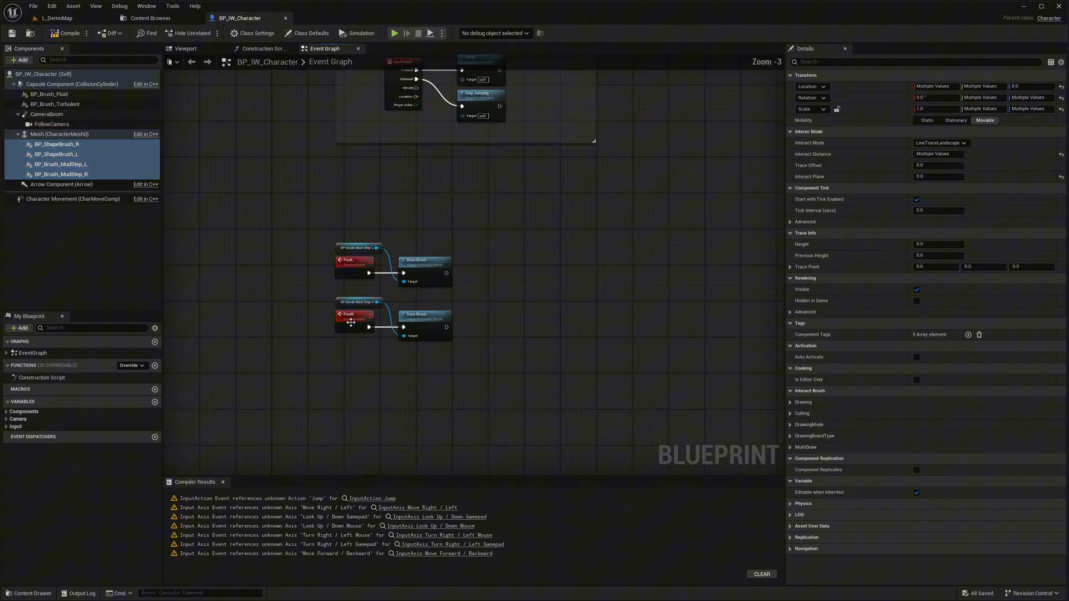
drag(326, 204, 507, 338)
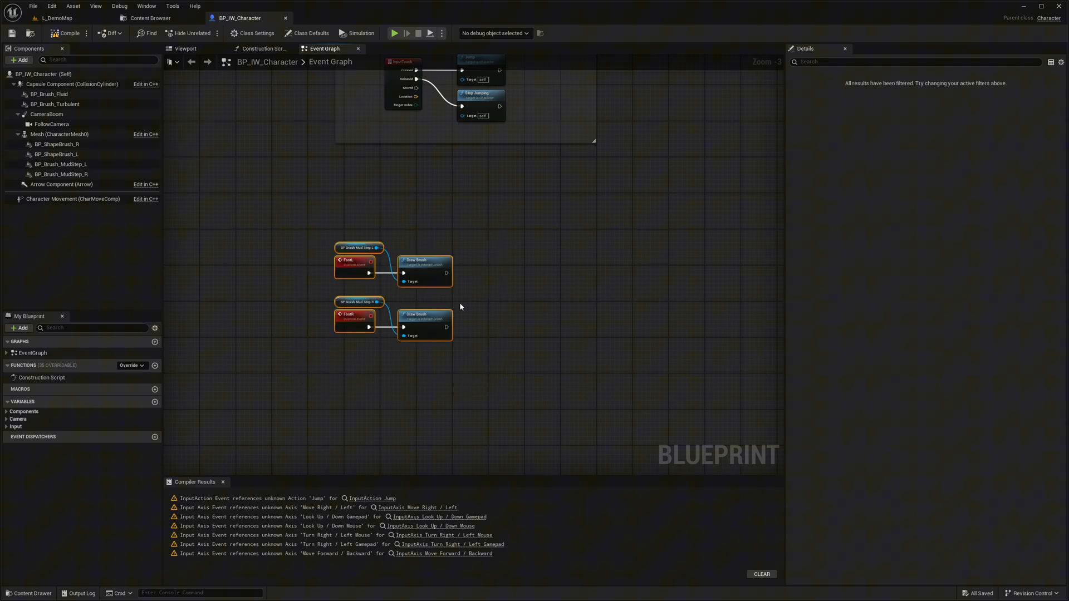
click(81, 144)
shift+click(75, 173)
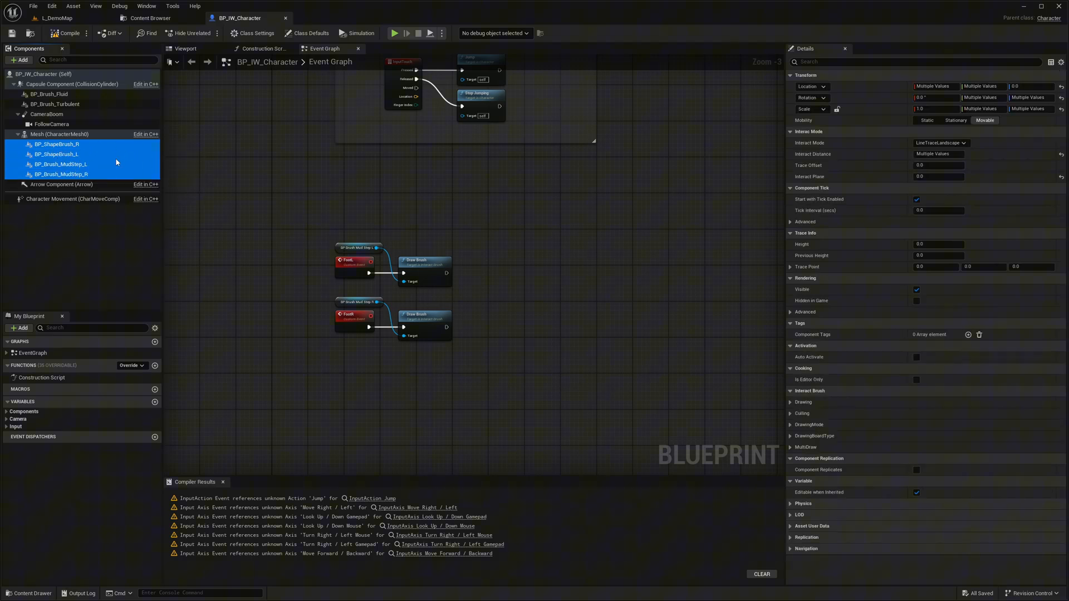
Step: Paste the four brush components into CBP_SandboxCharacter and move them under Mesh (CharacterMesh0)
click(151, 18)
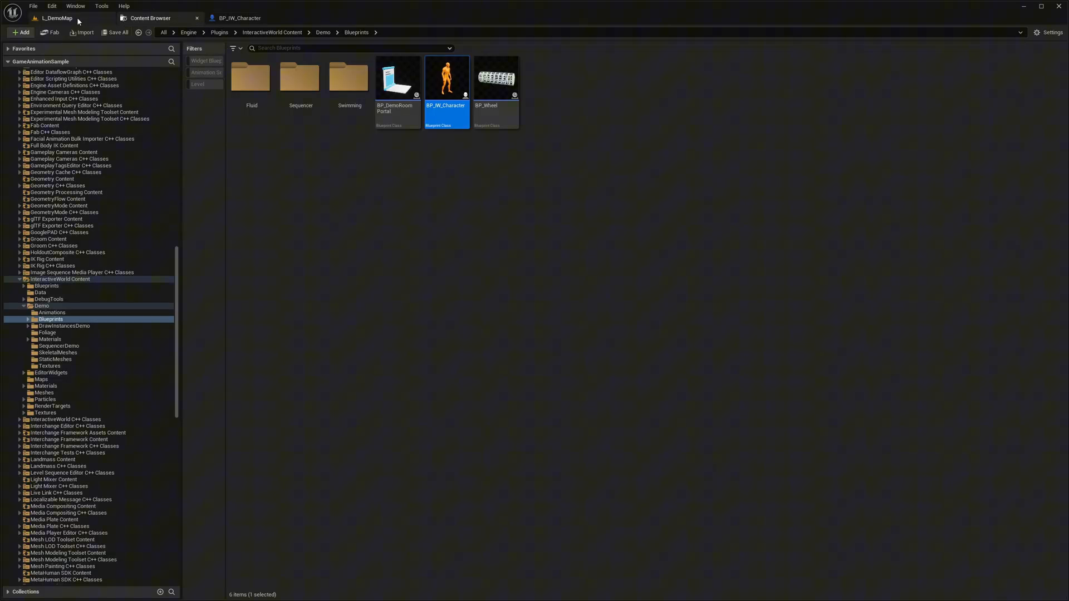
scroll(92, 334, up, 10)
click(38, 92)
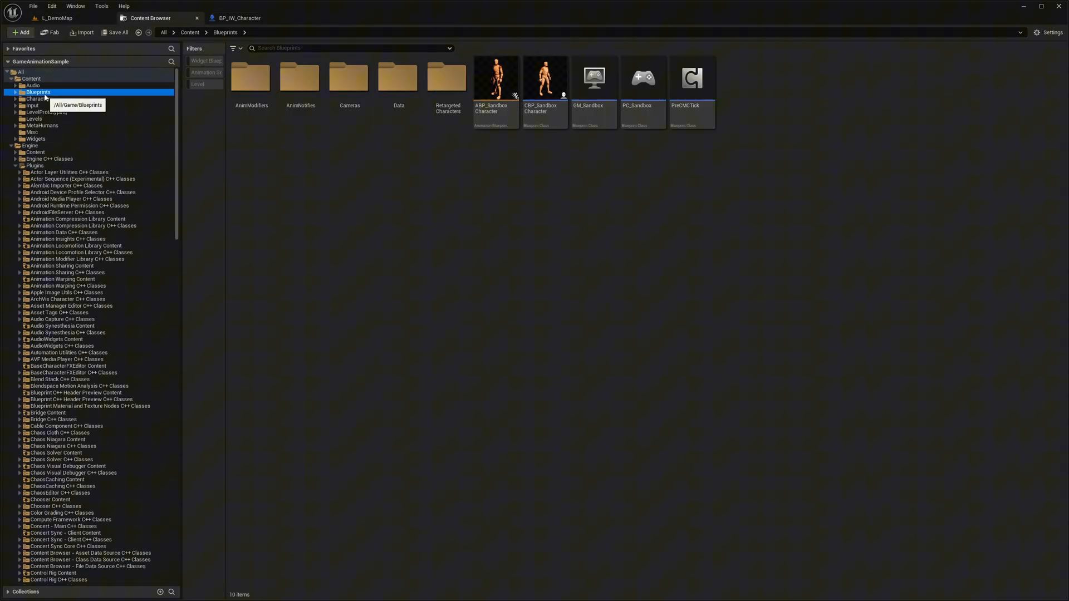
click(545, 84)
double_click(545, 83)
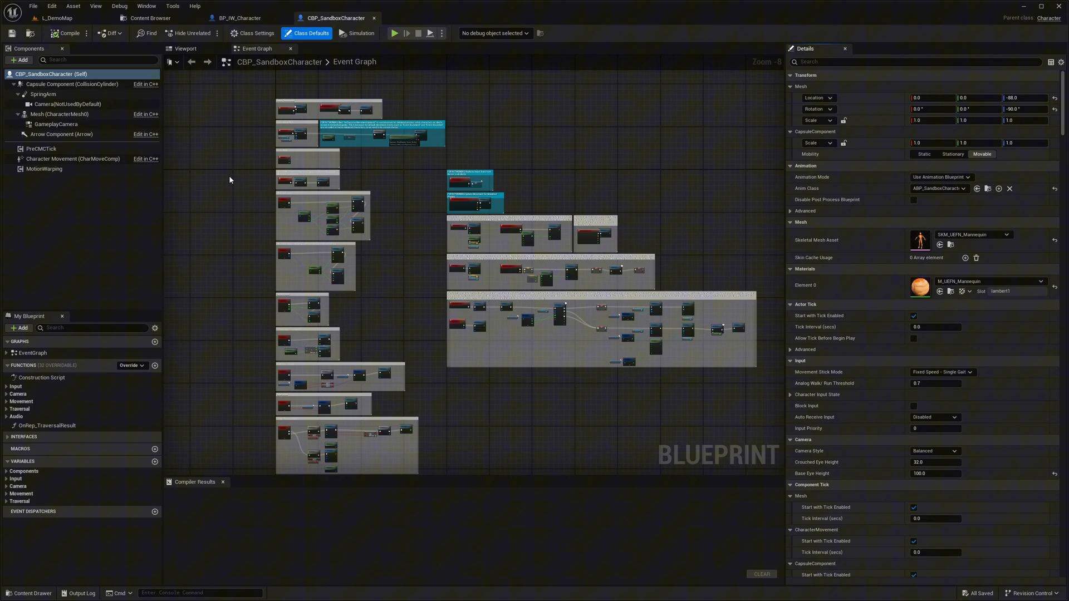
click(50, 95)
shift+click(51, 124)
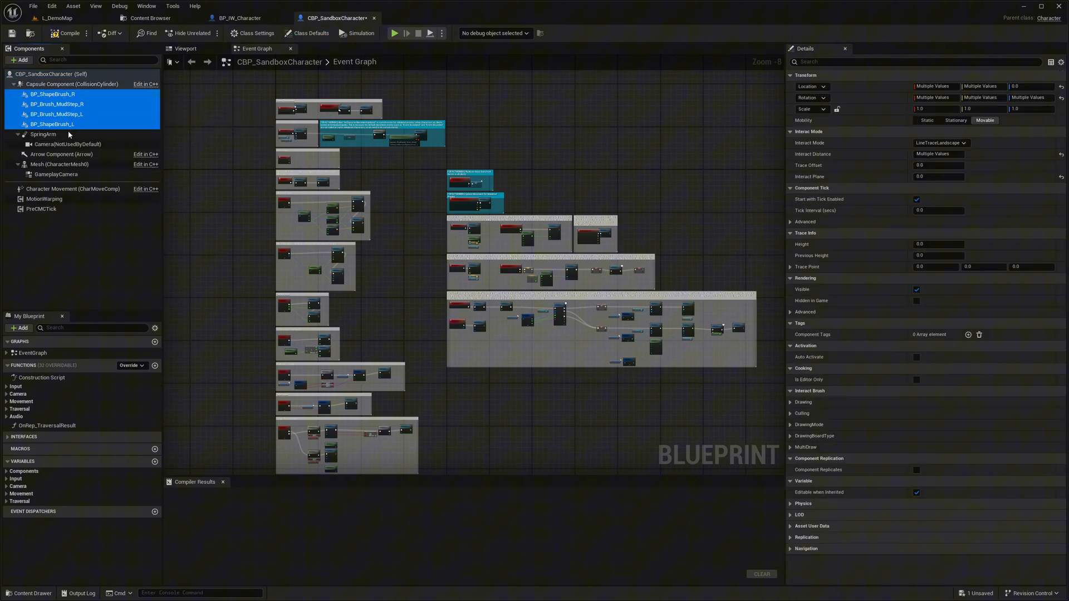
drag(51, 96, 52, 164)
click(57, 134)
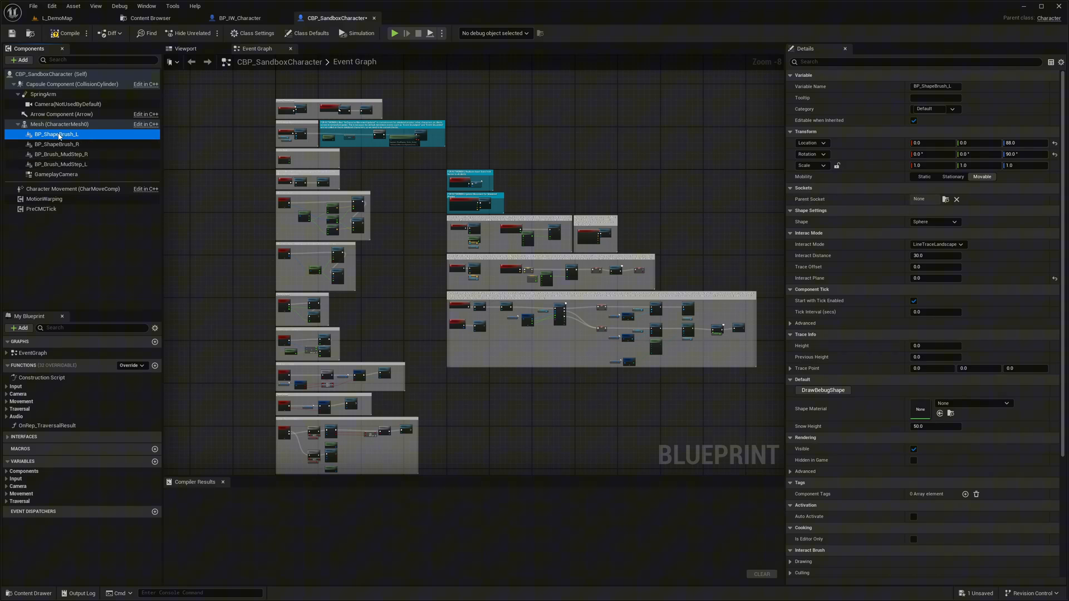
Step: Check the mud-step and shape brush socket settings in BP_IW_Character for reference
click(240, 17)
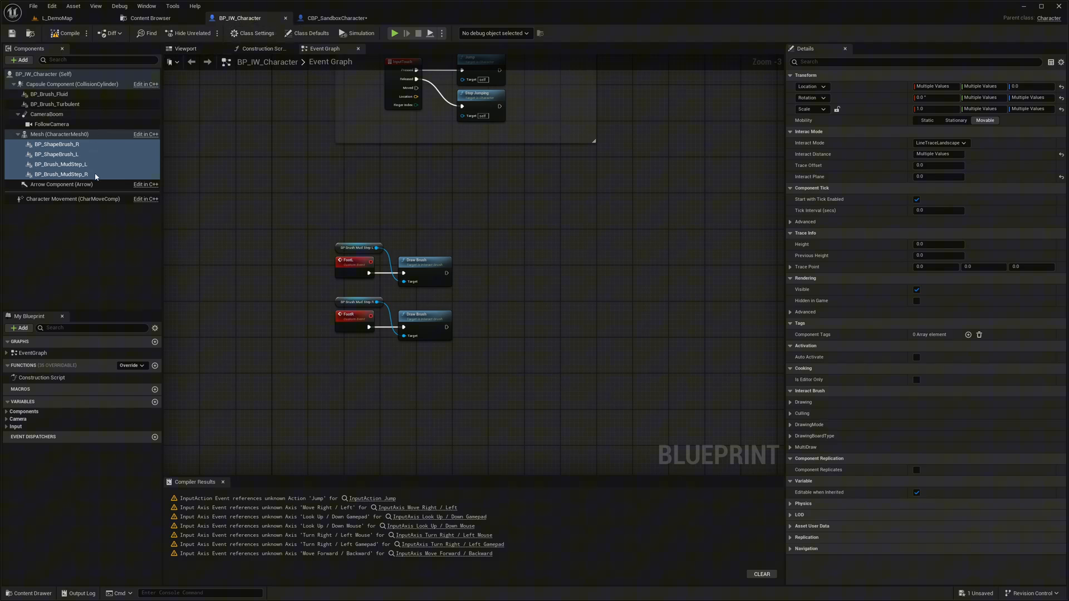
click(61, 173)
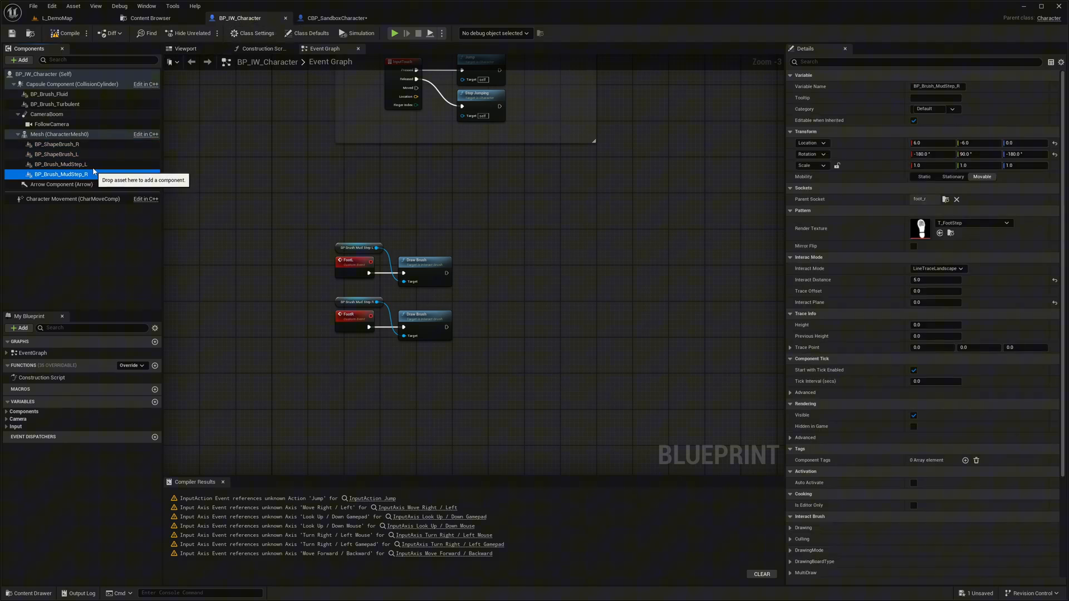
click(61, 164)
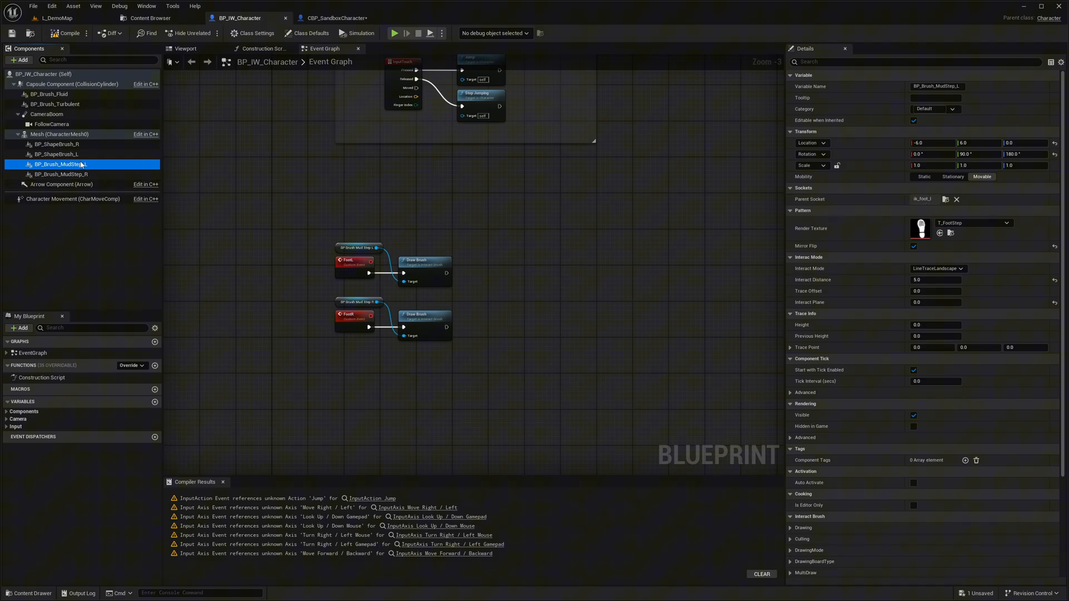
click(57, 143)
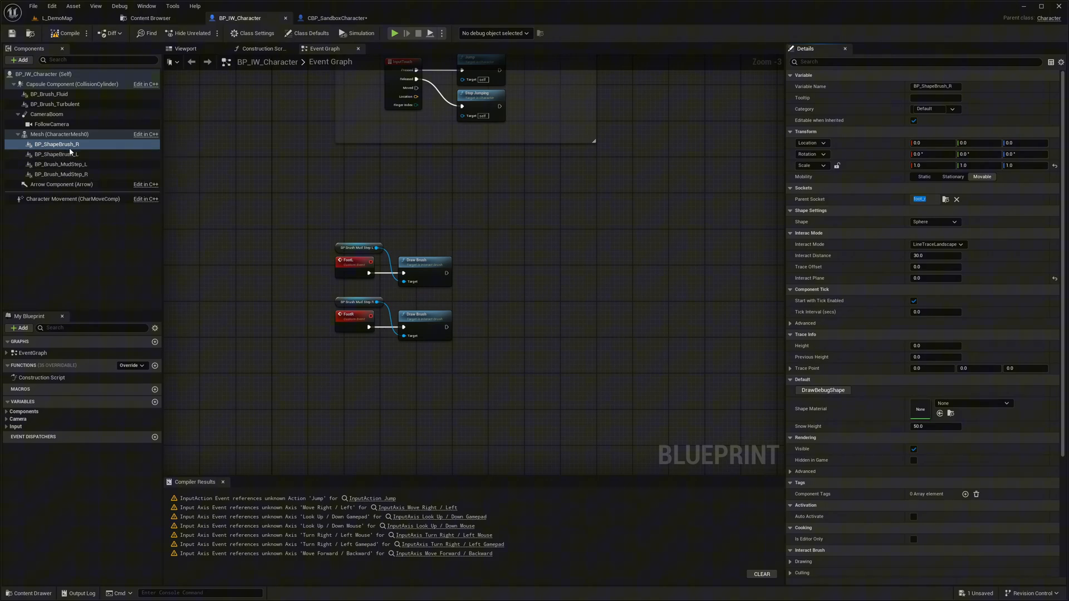
click(334, 17)
Step: Attach BP_ShapeBrush_R to the foot_r bone and zero its location and rotation offsets
click(83, 144)
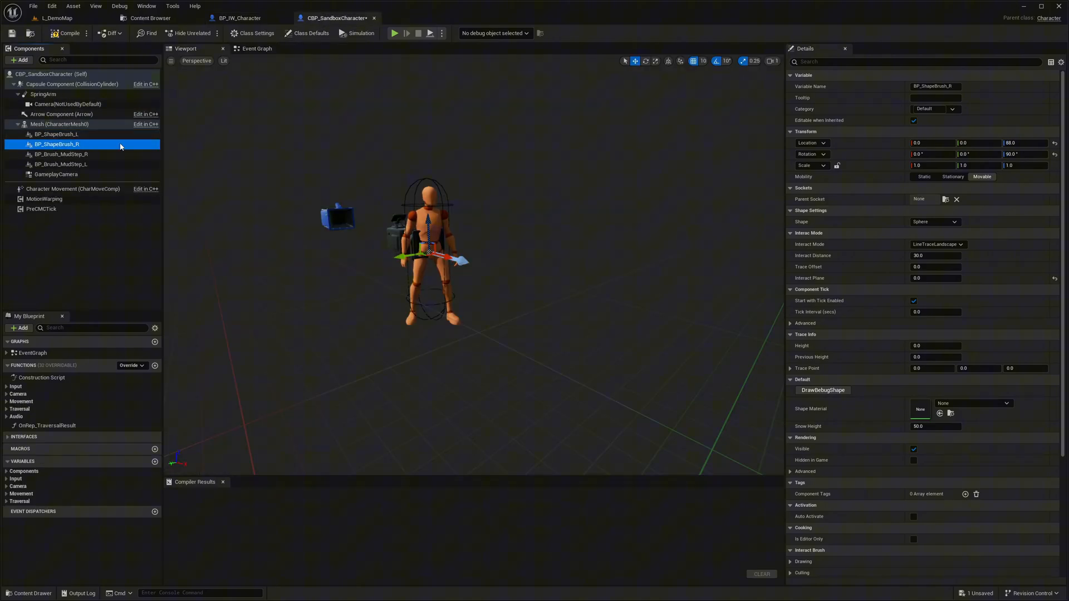
click(946, 200)
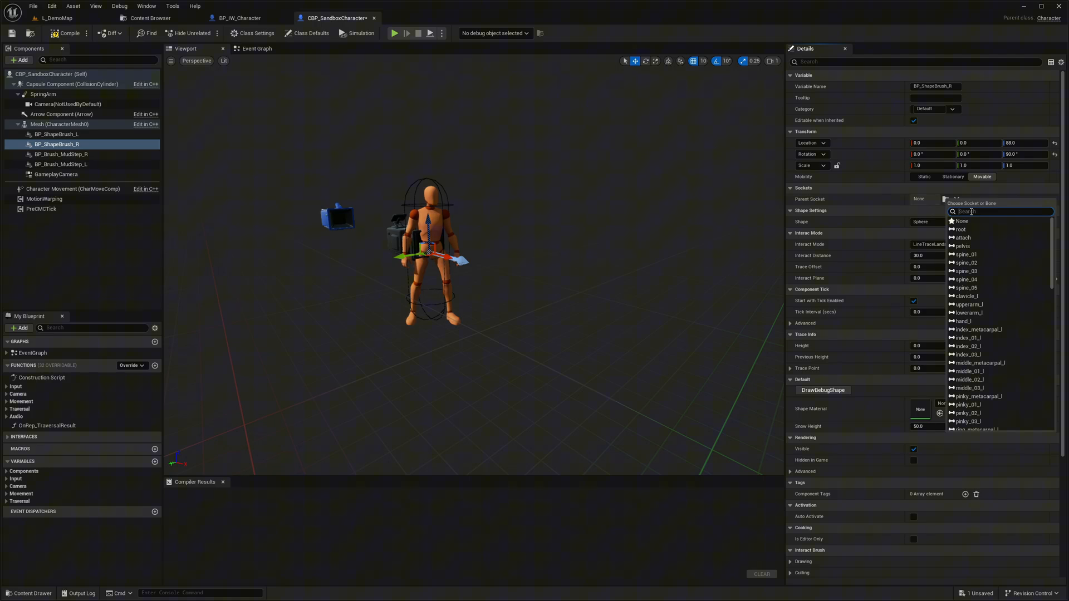
text(foot_r)
key(Down)
key(Return)
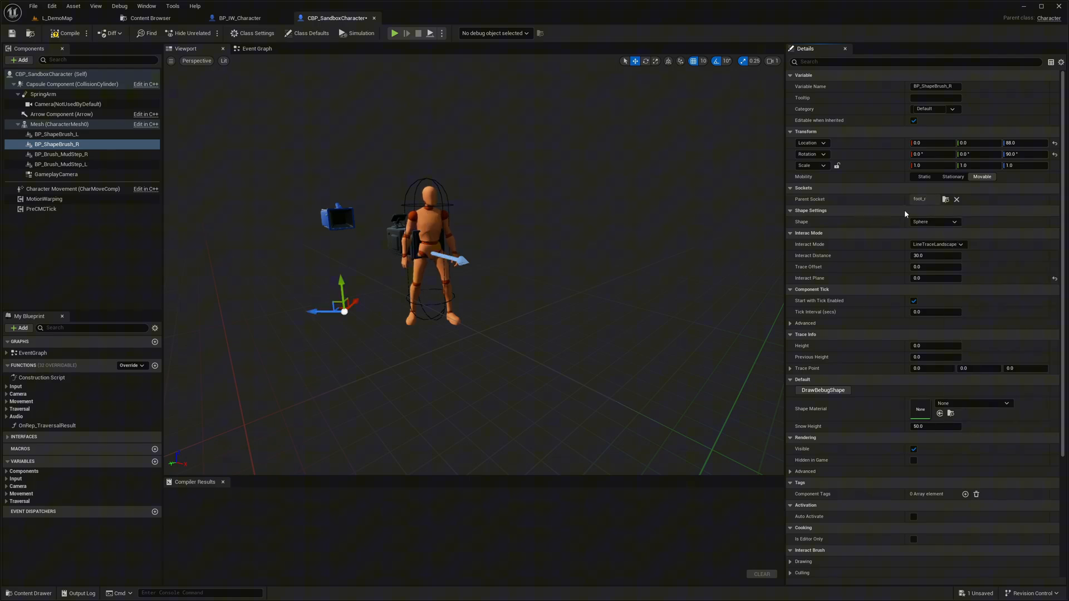
scroll(489, 273, up, 3)
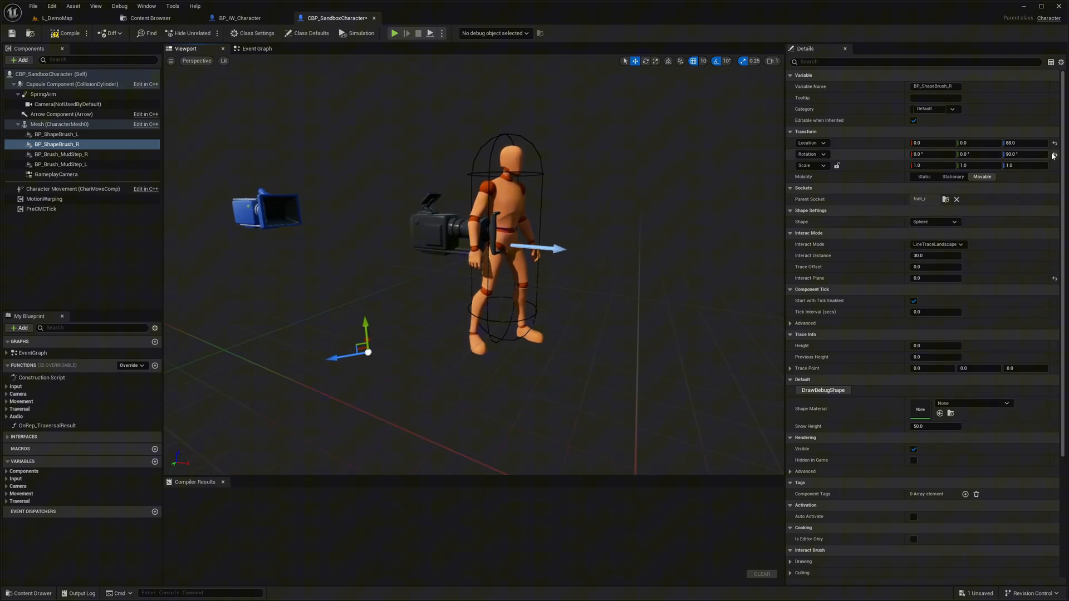
click(1053, 145)
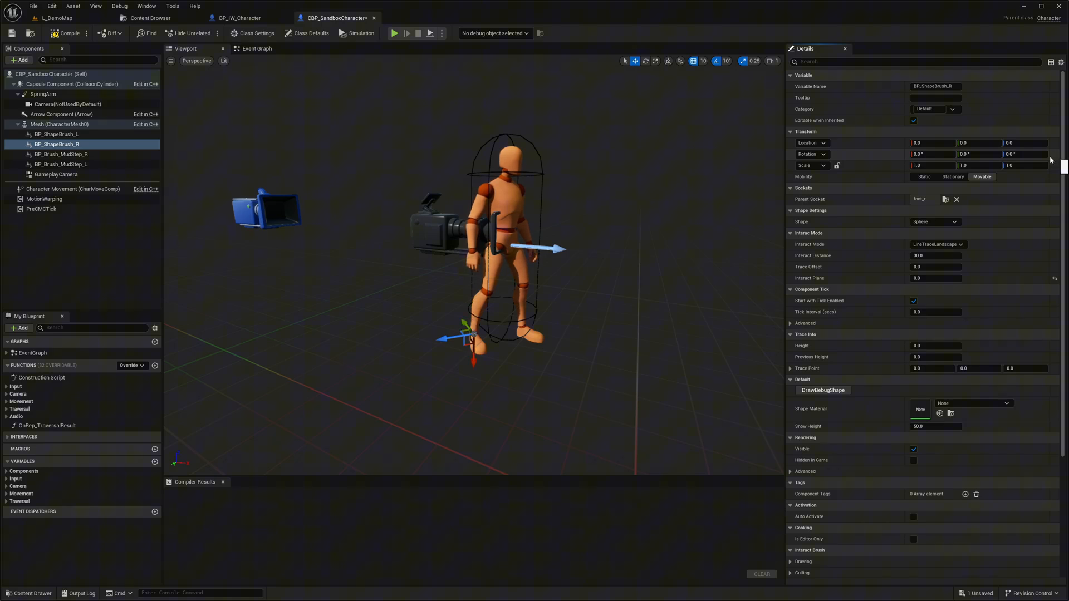
right_drag(502, 267, 468, 250)
scroll(468, 251, up, 3)
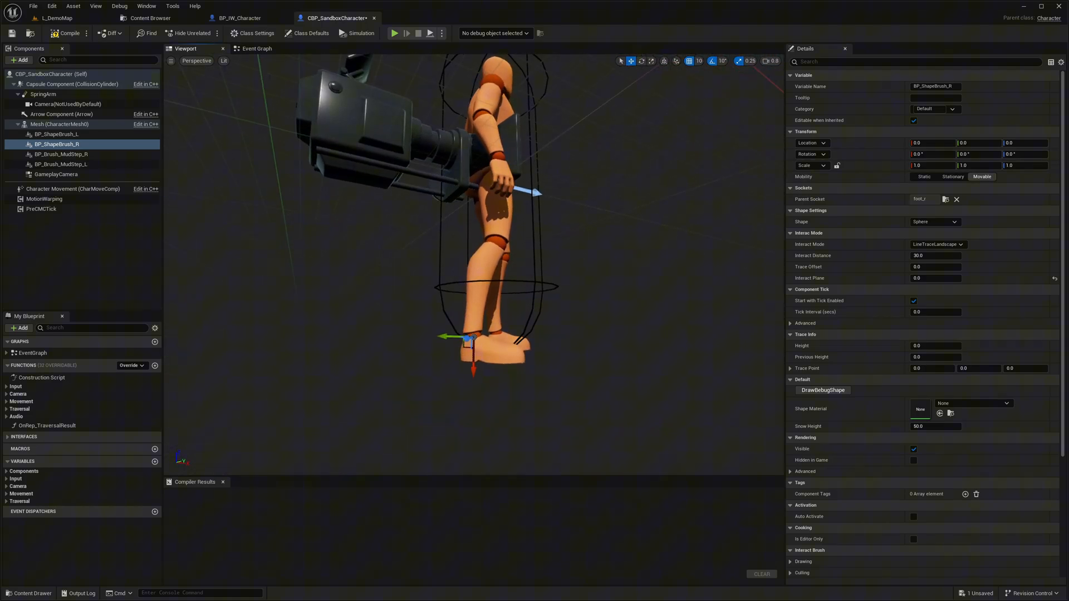
scroll(468, 251, up, 2)
Step: Compare the brush placement at the feet in the reference character's 3D preview
click(240, 17)
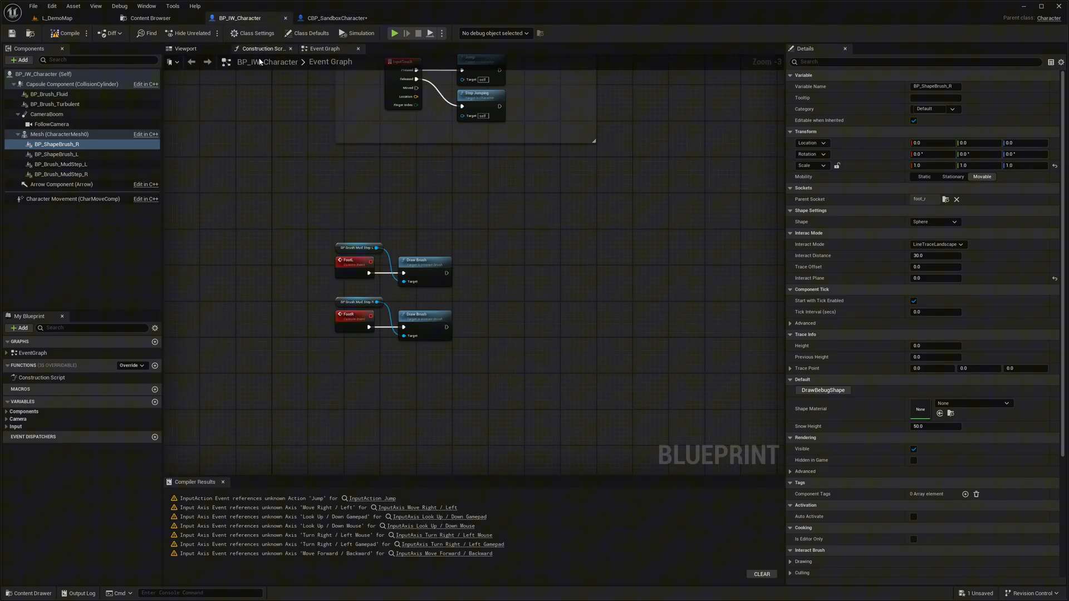
click(186, 48)
scroll(368, 242, up, 5)
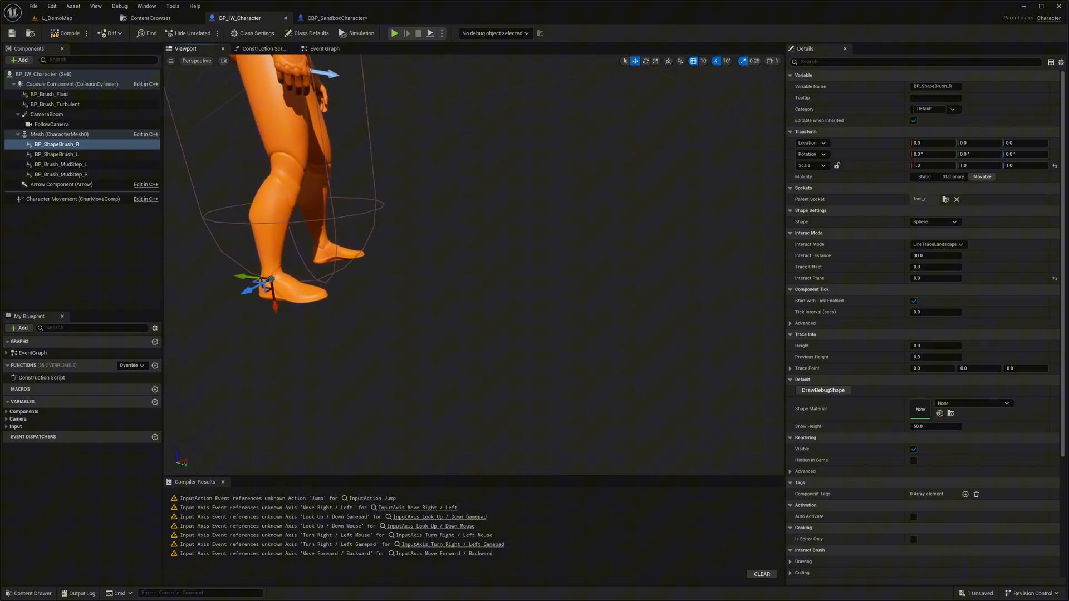
right_drag(368, 243, 418, 209)
scroll(368, 242, down, 4)
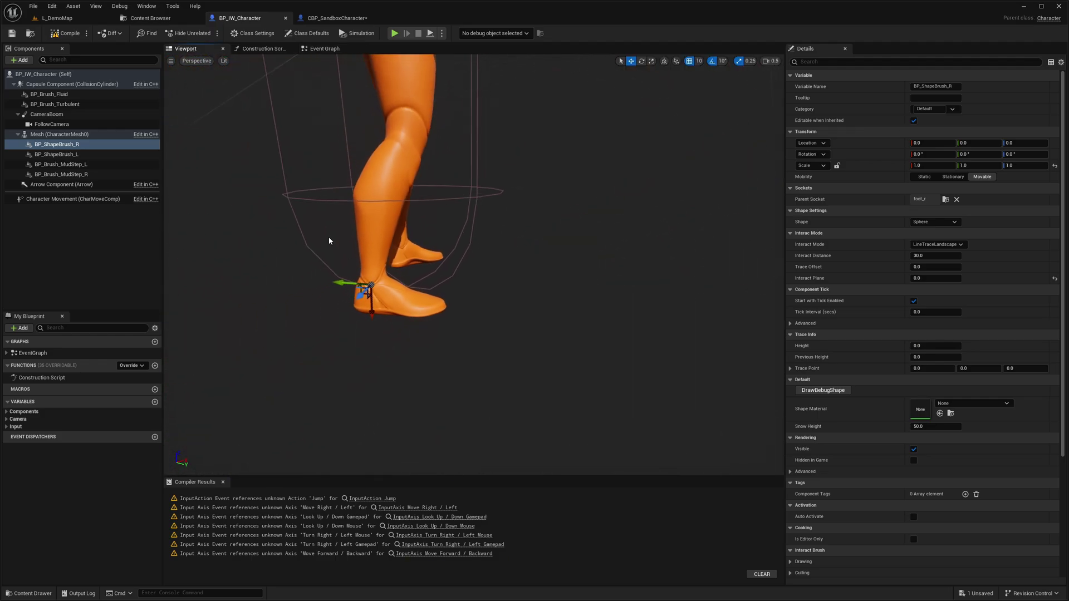
click(336, 17)
scroll(385, 143, down, 5)
right_drag(417, 210, 367, 234)
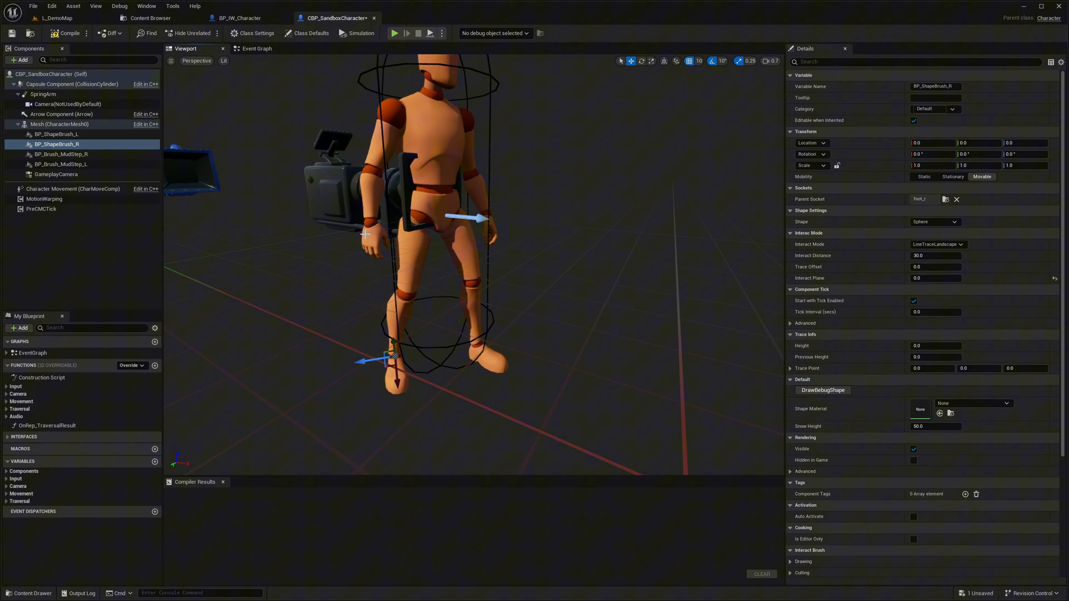
Step: Attach BP_ShapeBrush_L to the foot_l bone and zero its location and rotation offsets
click(56, 134)
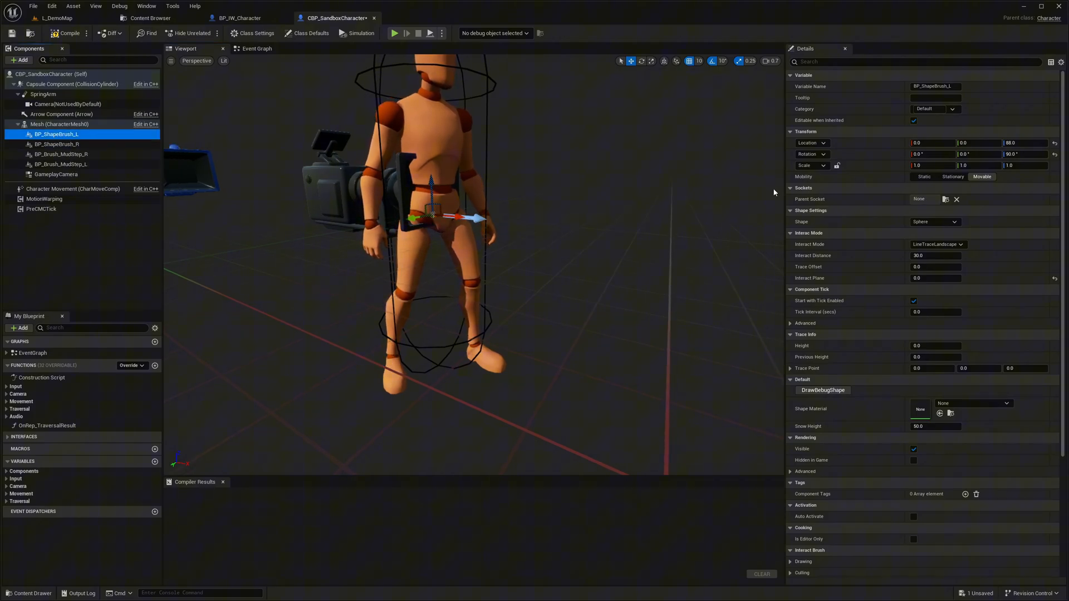
click(957, 199)
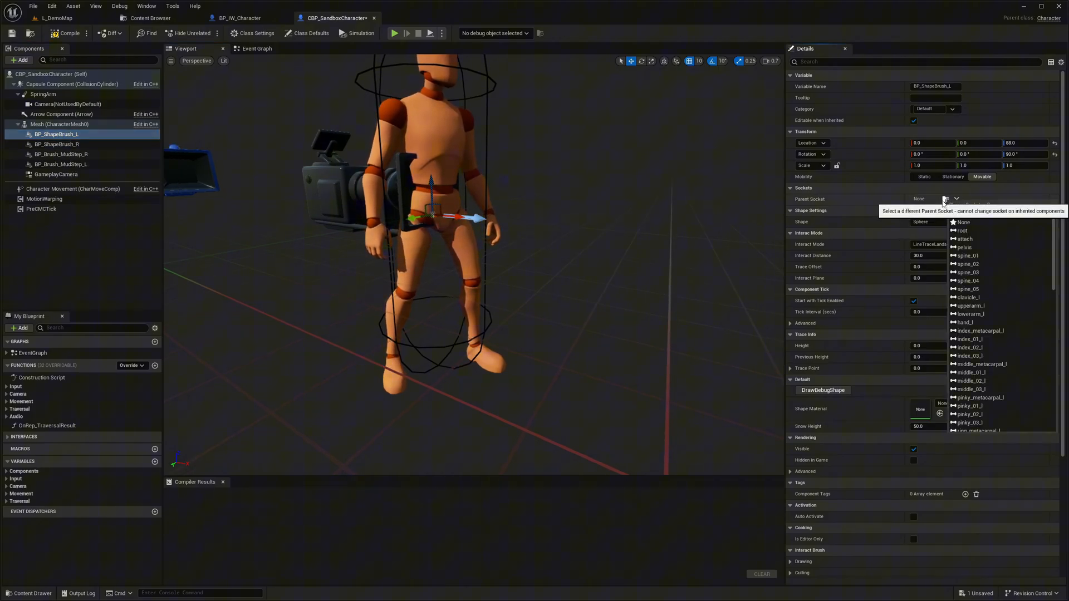
click(945, 199)
click(956, 199)
text(foot)
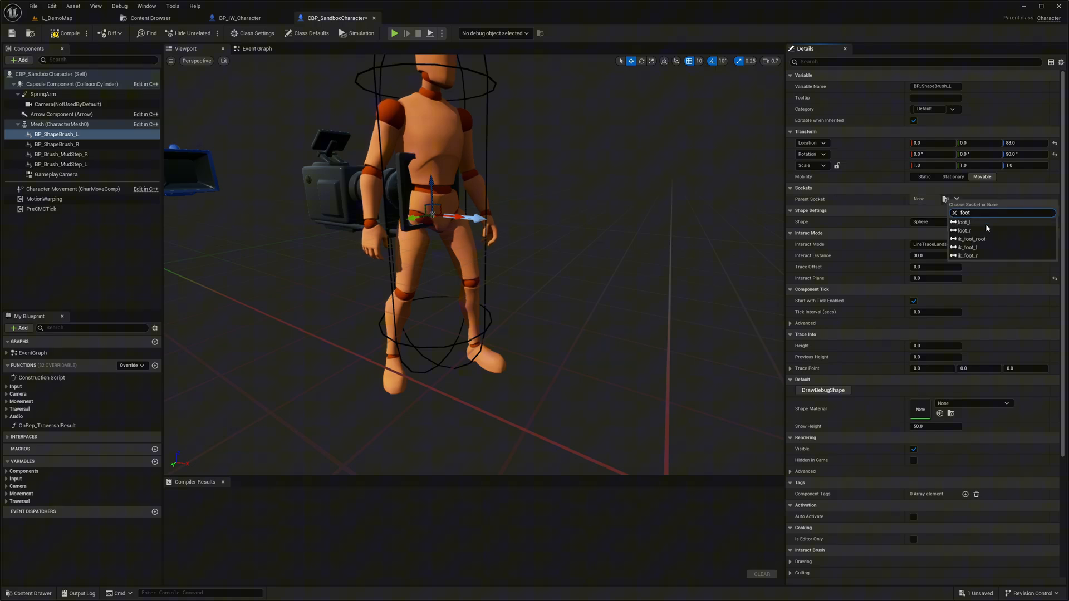
click(986, 222)
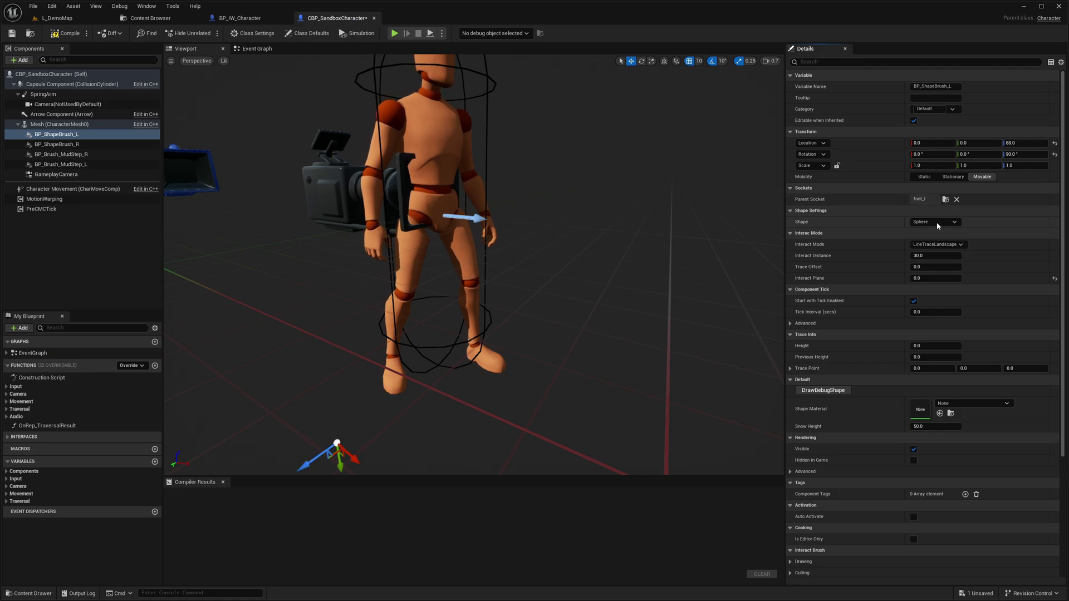
click(1054, 145)
mouse_move(468, 251)
right_down()
mouse_move(418, 218)
mouse_move(435, 285)
right_up()
scroll(468, 251, up, 3)
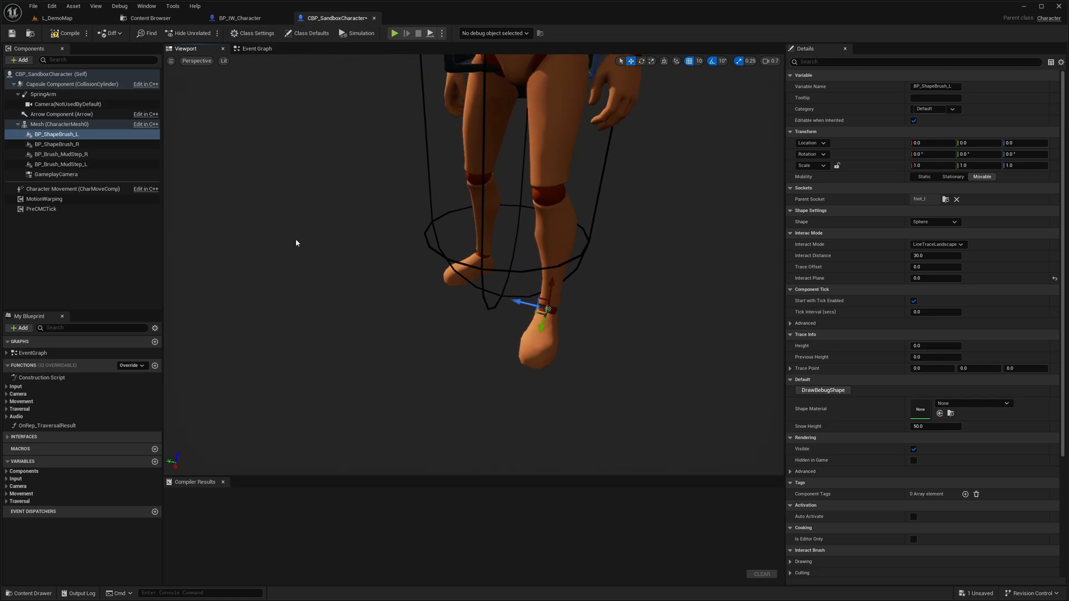
Step: Attach BP_Brush_MudStep_L to ik_foot_l, matching the reference, and clear its location offset
click(240, 18)
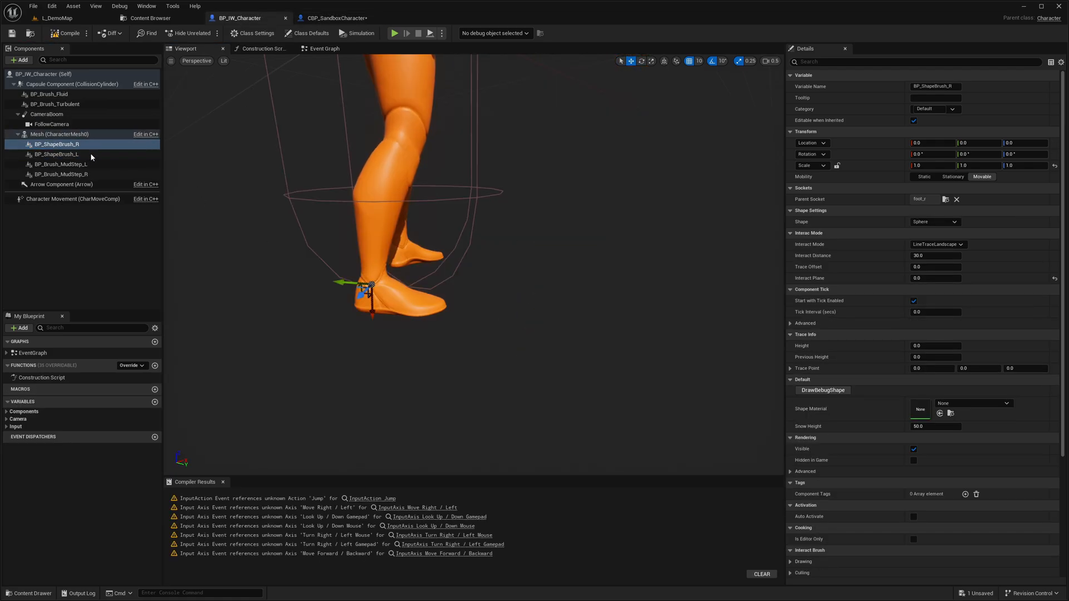
click(62, 164)
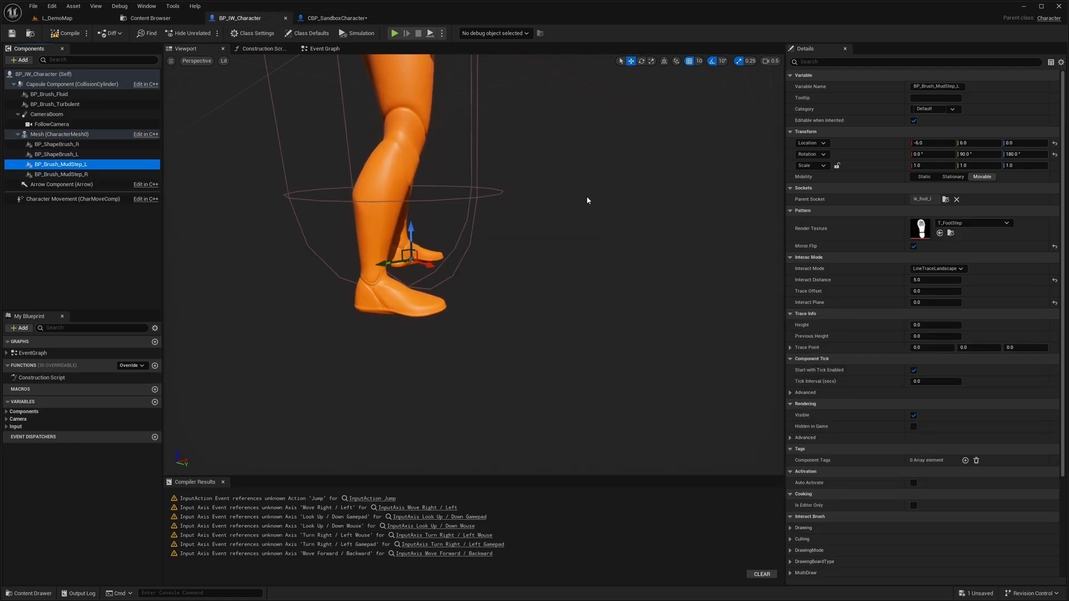
click(336, 18)
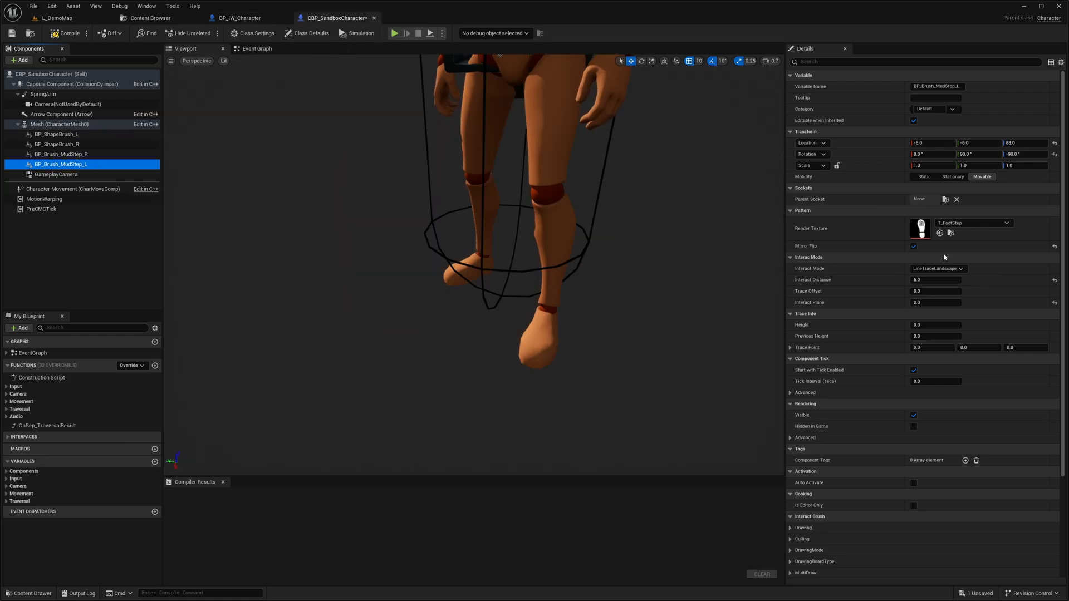
click(944, 198)
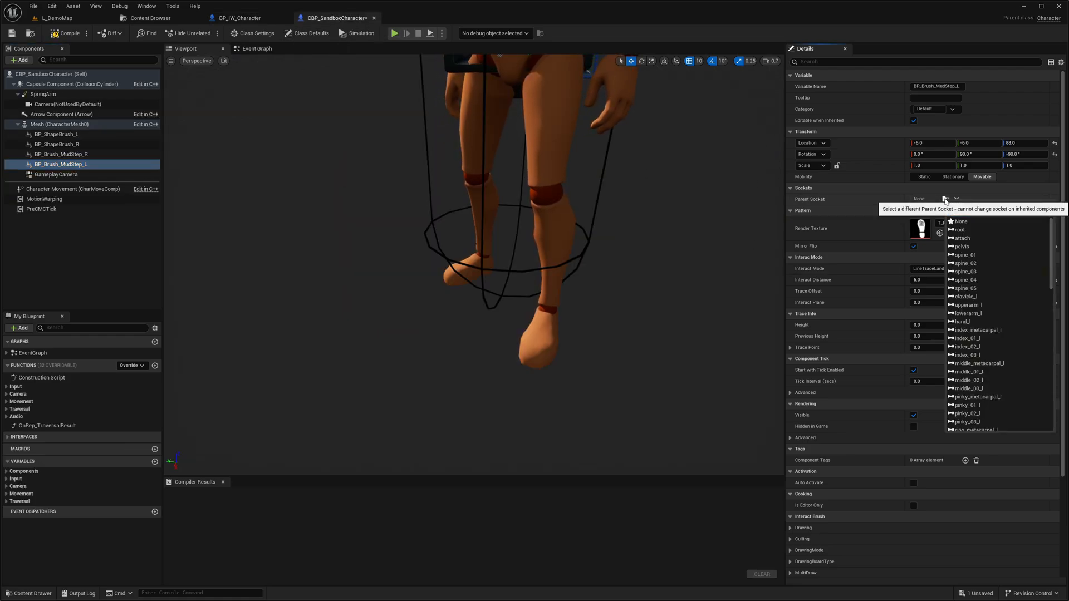
text(ik_foot_l)
click(969, 222)
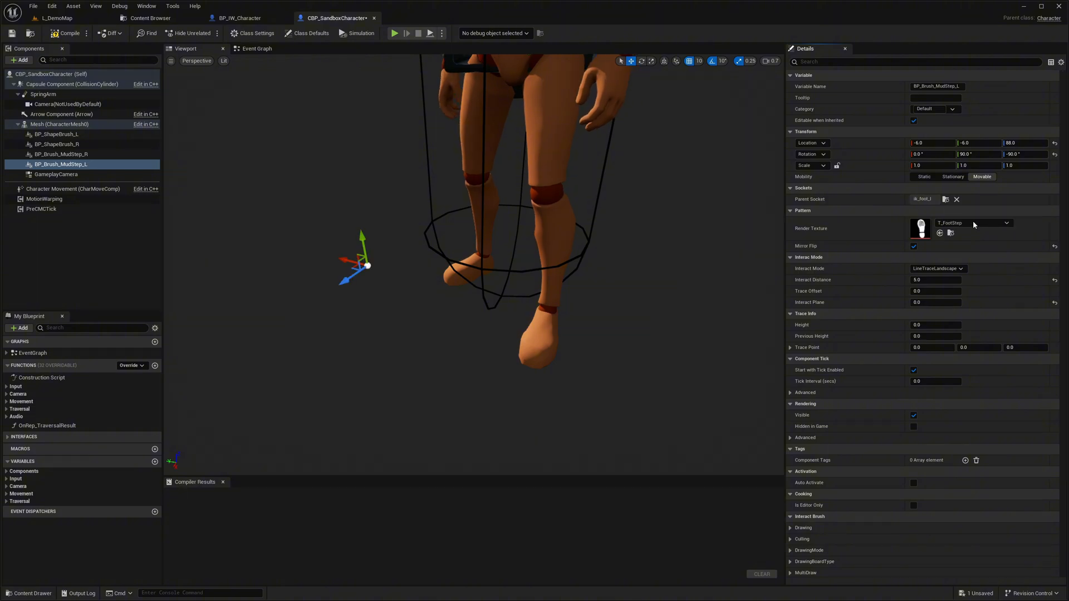
click(1054, 142)
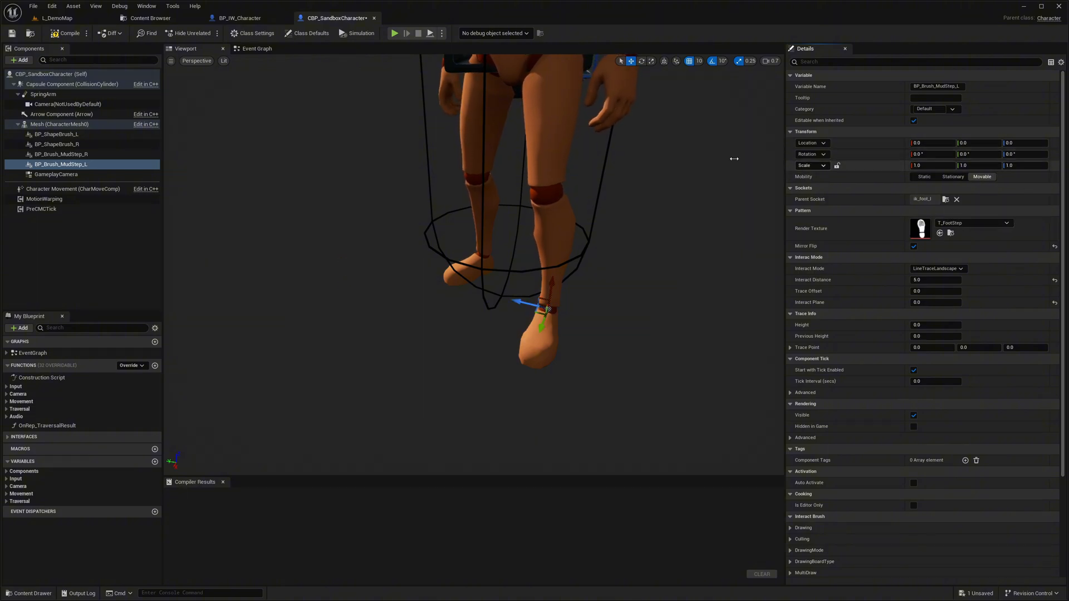
Step: Attach BP_Brush_MudStep_R to foot_r and clear its location and rotation offsets
click(61, 154)
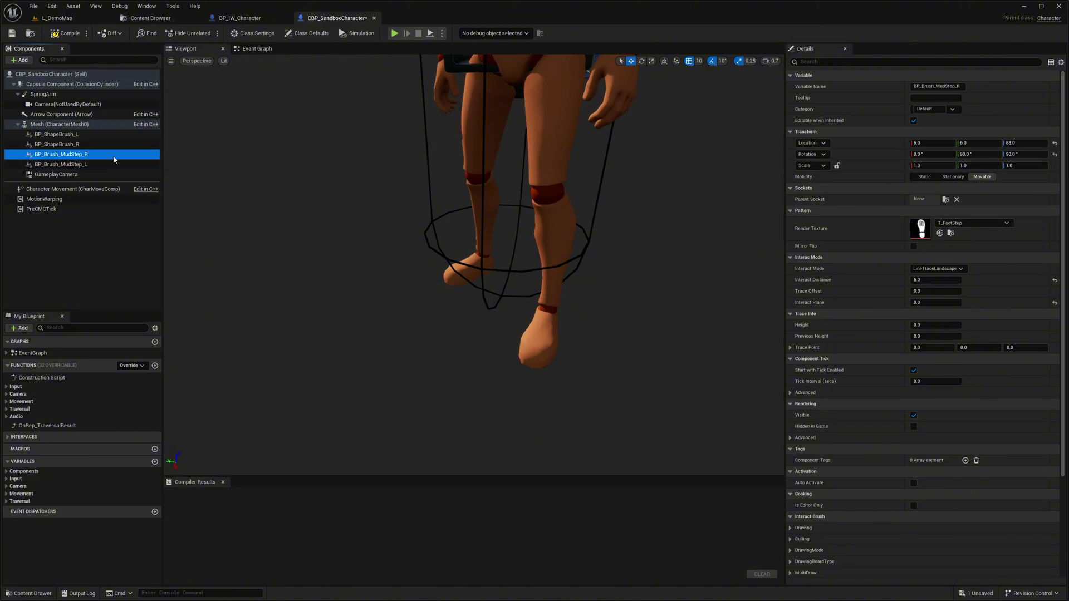
click(947, 201)
text(foot r)
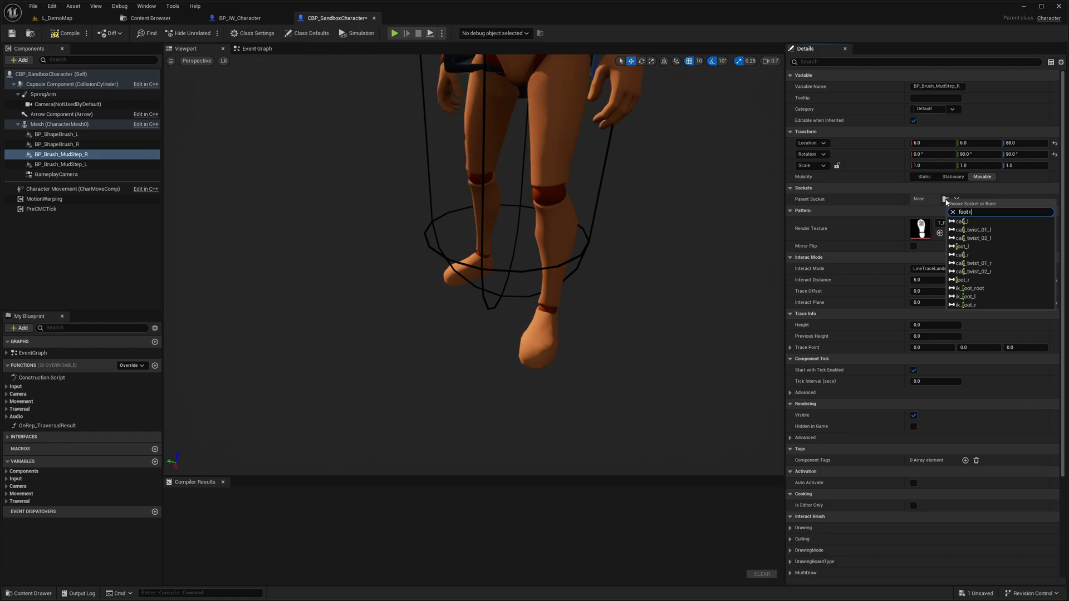
text(_r)
click(973, 221)
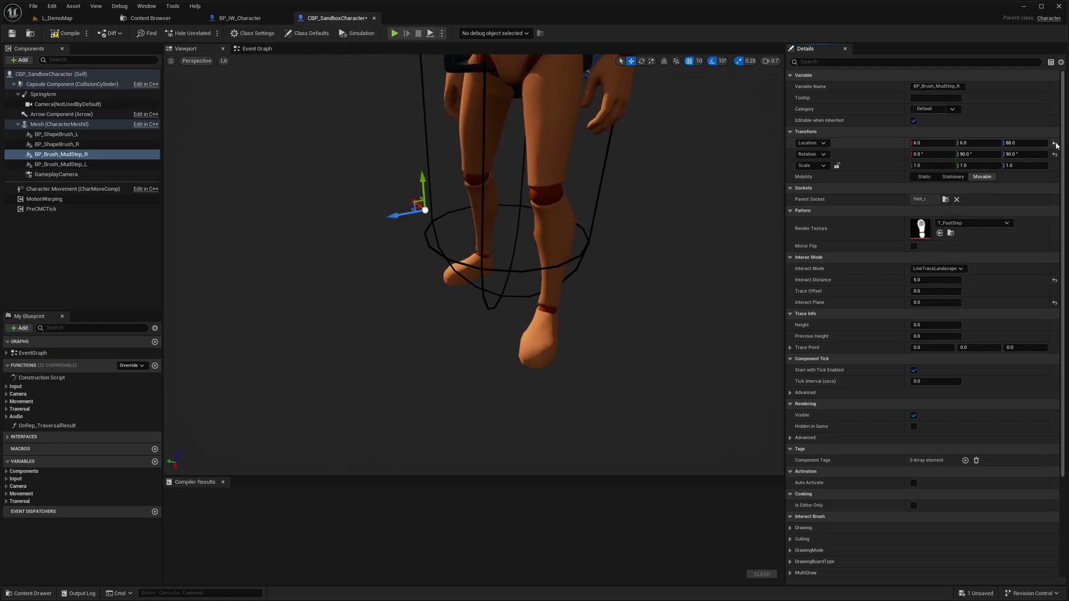
click(1055, 144)
click(1055, 155)
click(241, 18)
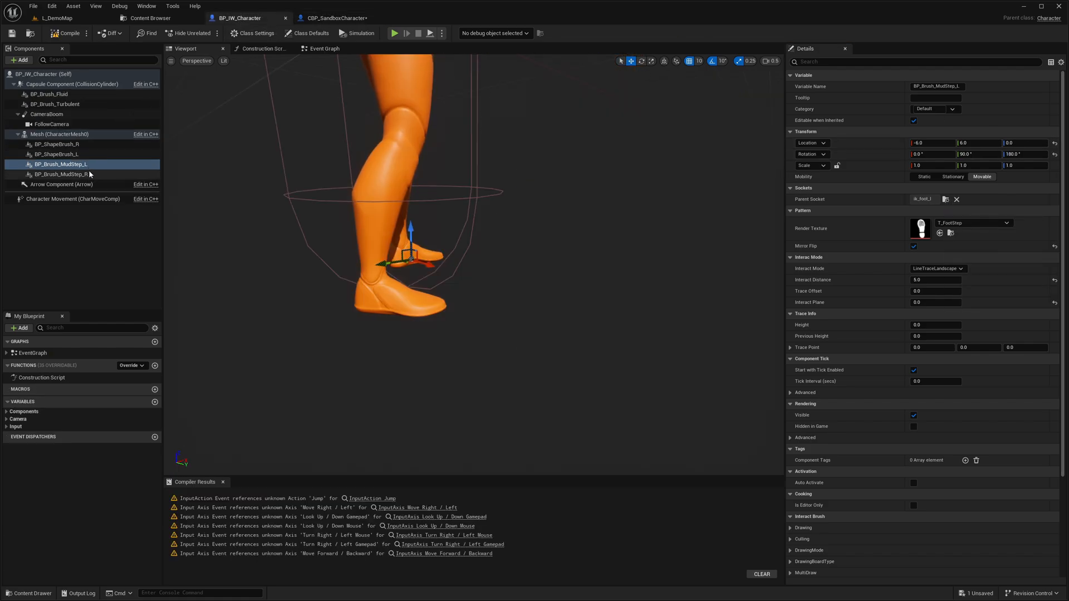
Step: Copy BP_Brush_Fluid and BP_Brush_Turbulent from the reference into the Sandbox character under its Capsule Component
click(48, 93)
shift+click(54, 104)
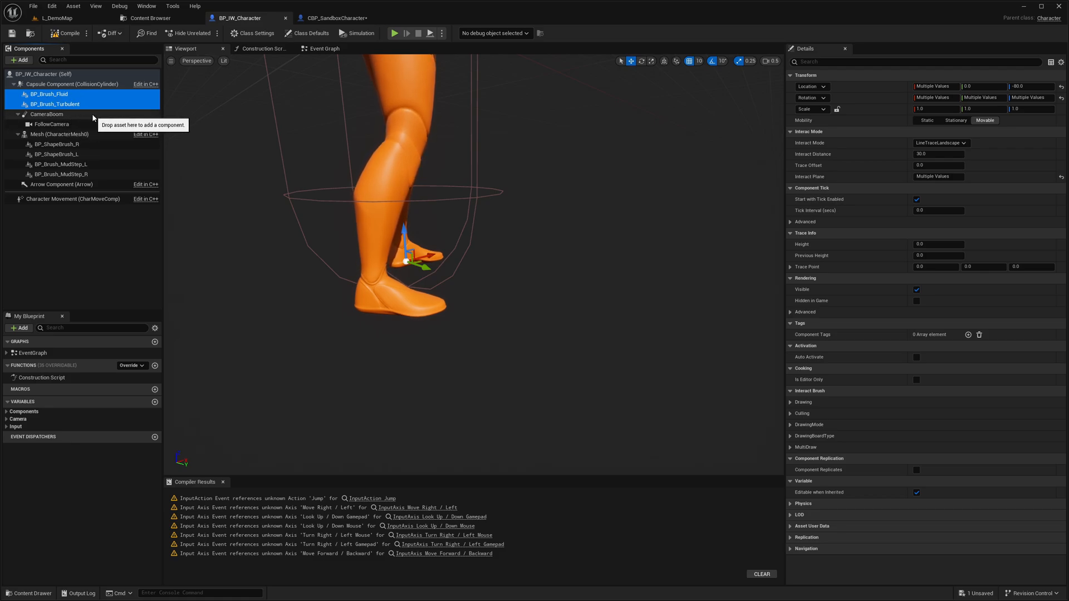
click(336, 18)
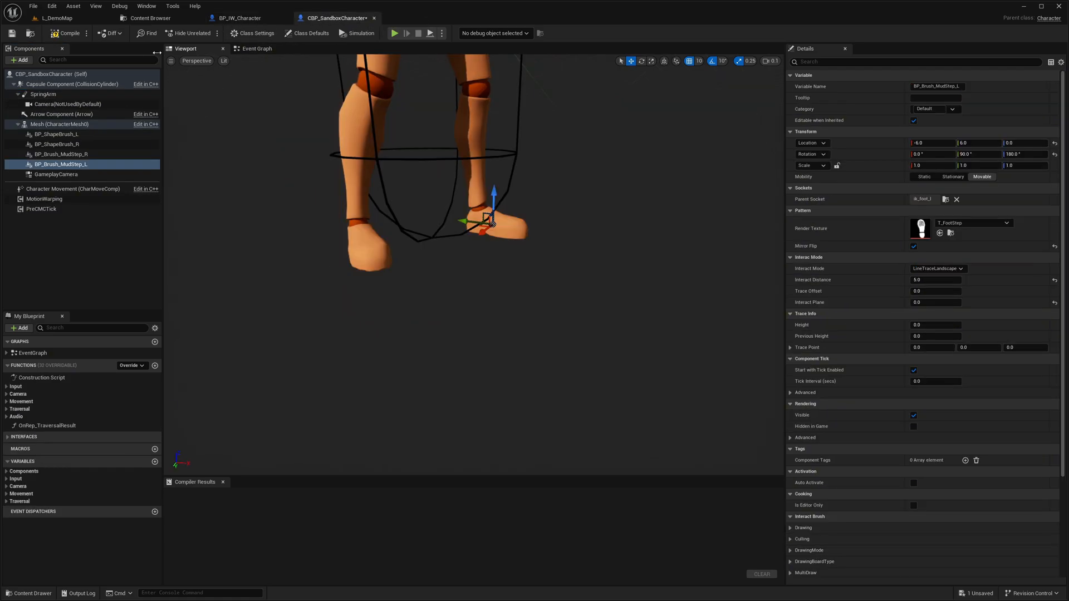
click(71, 85)
shift+click(54, 104)
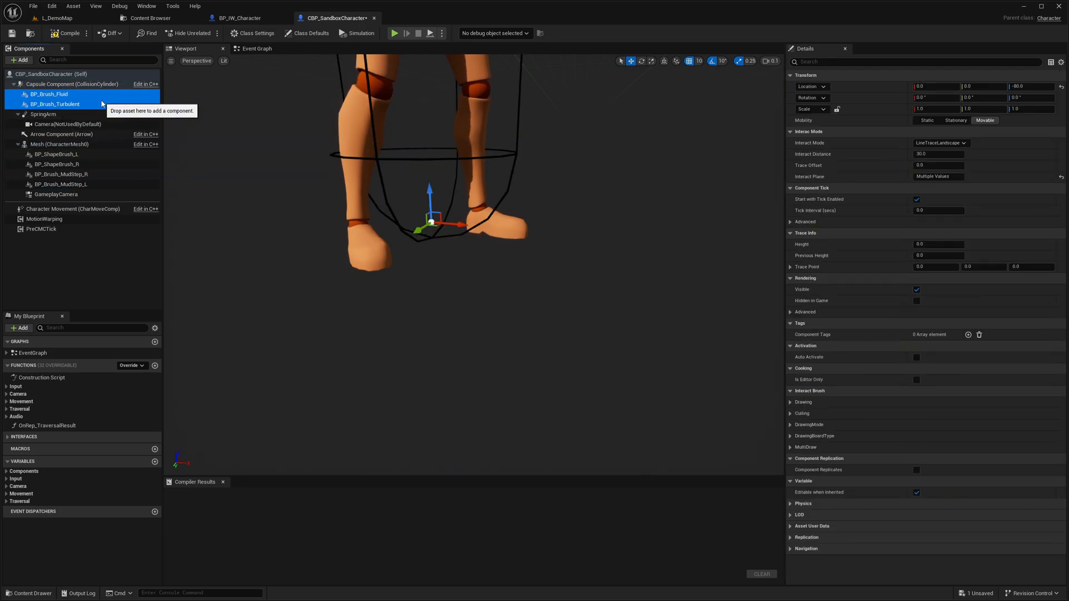
click(59, 145)
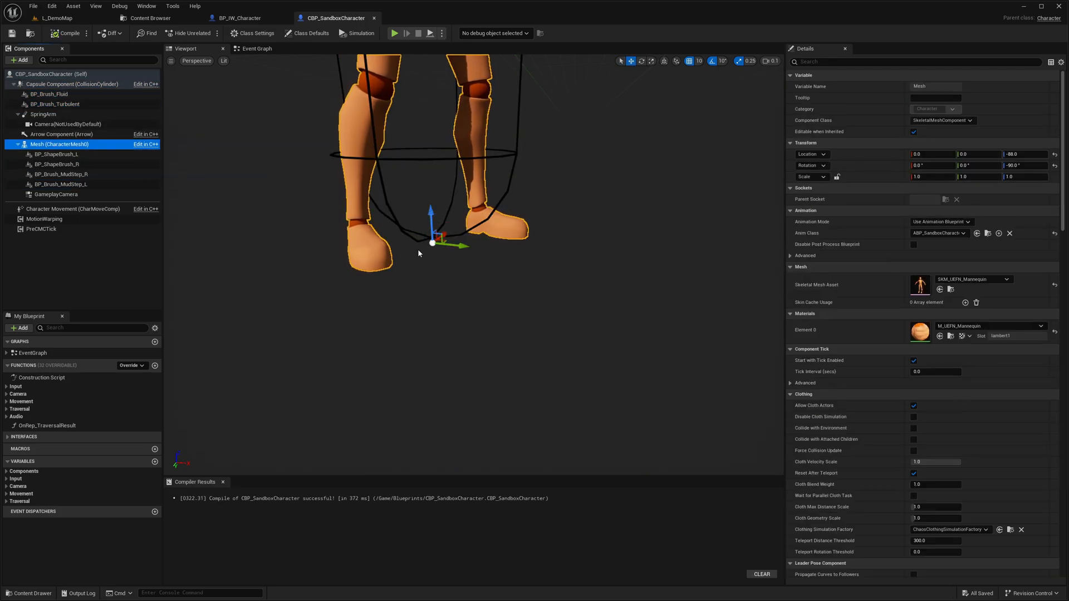
Step: Glance at the Sandbox animation blueprint's event graph, then inspect the reference IW character's mesh component
click(988, 235)
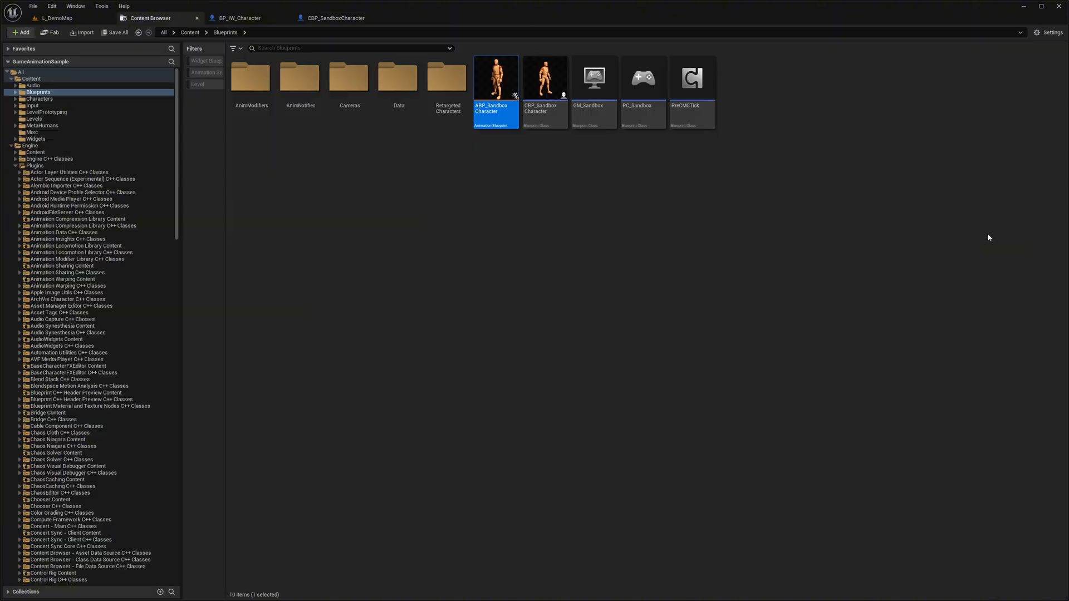
double_click(496, 79)
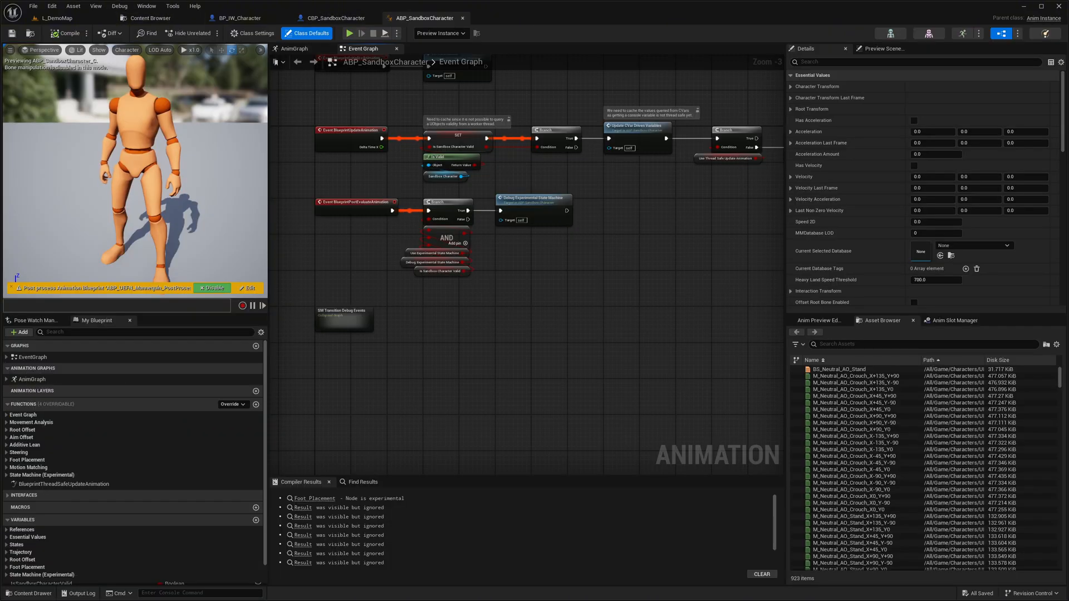
right_drag(467, 151, 551, 209)
click(336, 17)
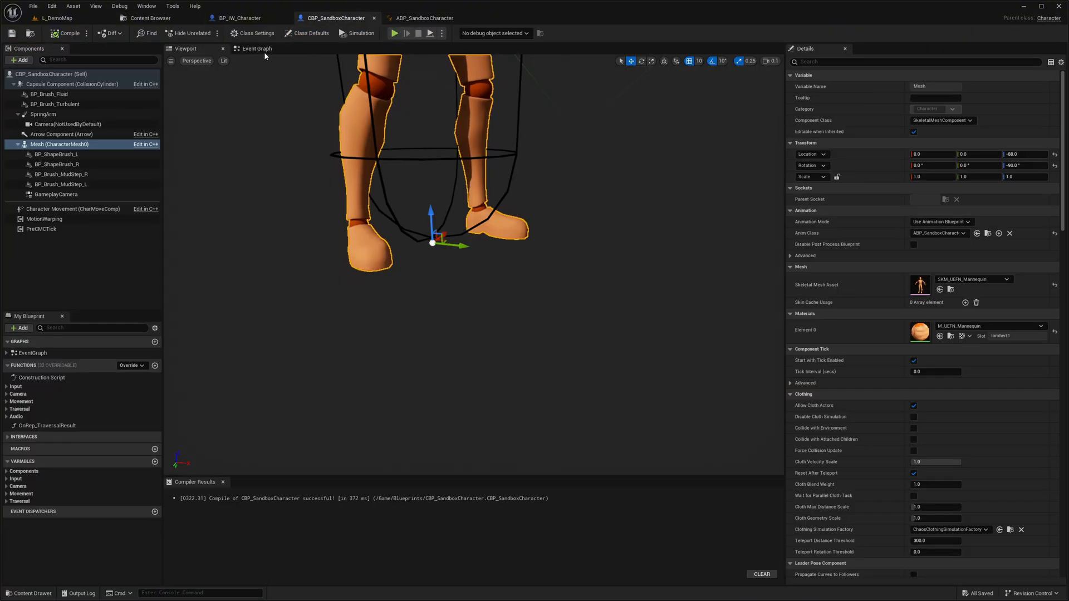
click(240, 18)
click(58, 133)
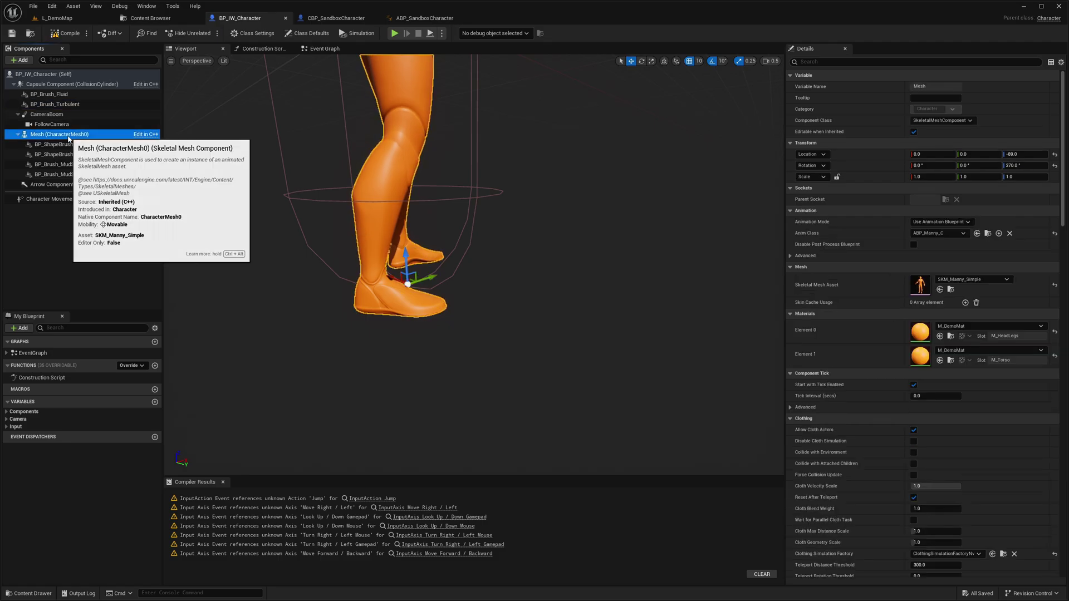
Step: Open ABP_Manny and highlight its StepDown notify group, then just the Foot L and Foot R calls
click(987, 234)
double_click(251, 104)
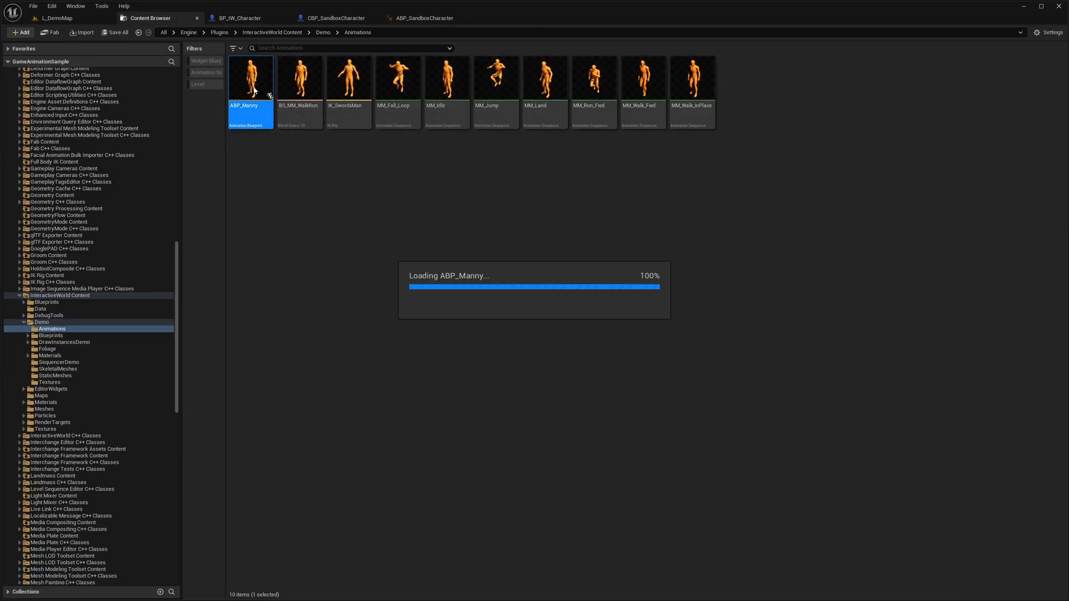
scroll(400, 267, up, 2)
scroll(376, 250, up, 2)
scroll(334, 218, up, 2)
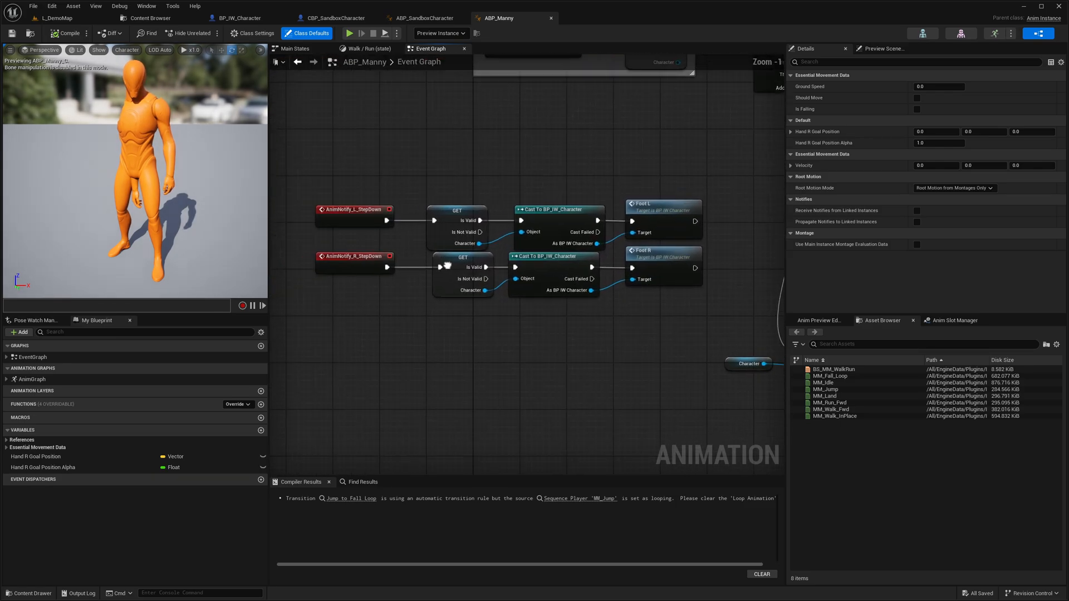
drag(297, 174, 663, 288)
drag(711, 326, 696, 291)
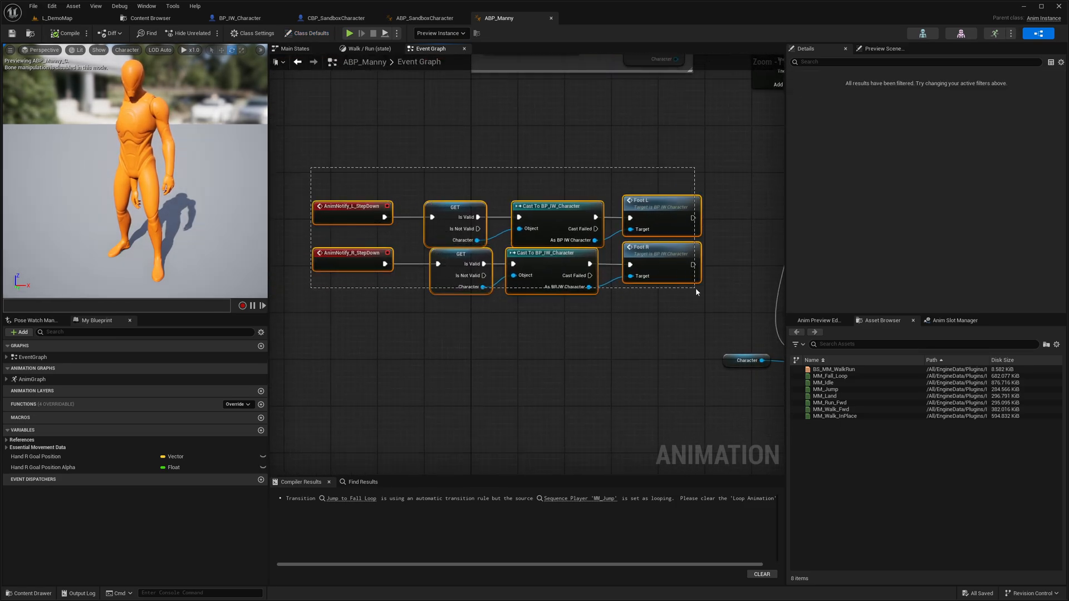
drag(623, 176, 710, 268)
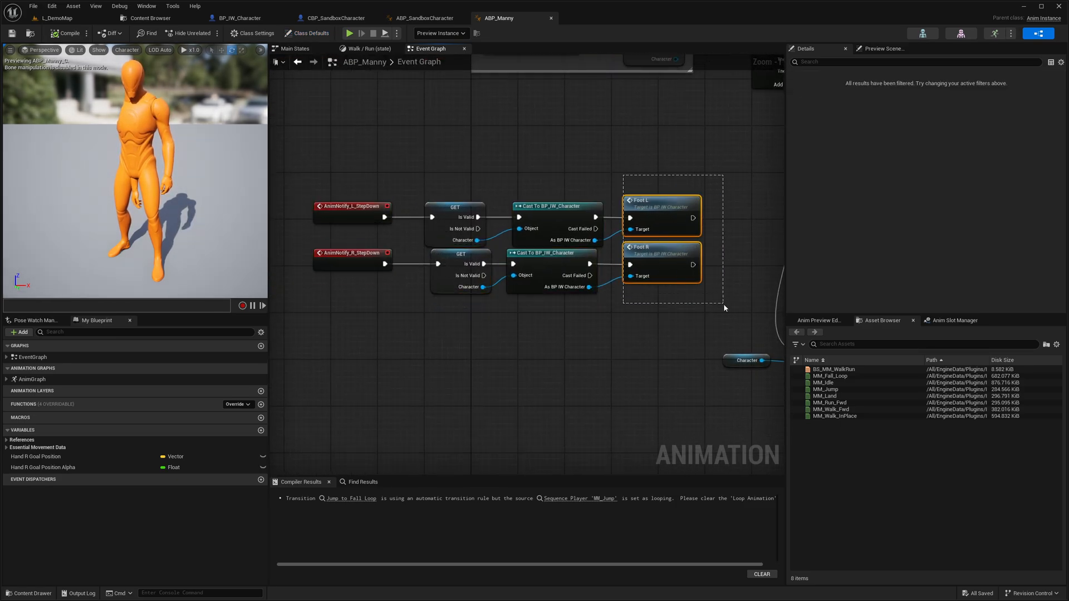
drag(723, 303, 724, 305)
Step: Select the Foot L and Foot R events with their Draw Brush nodes in BP_IW_Character's event graph
click(424, 18)
click(336, 18)
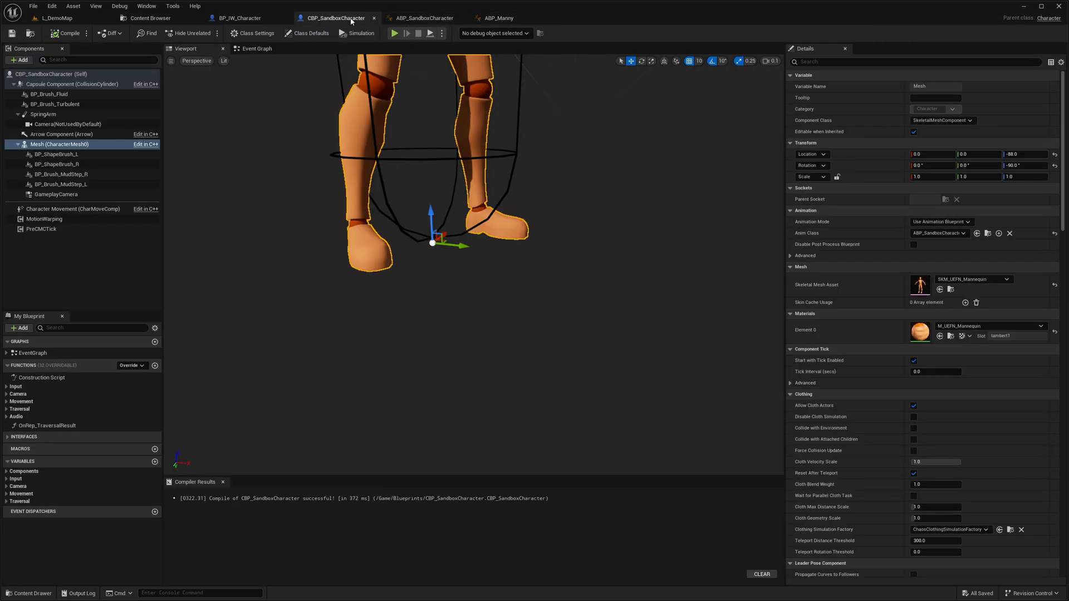
click(240, 18)
click(324, 48)
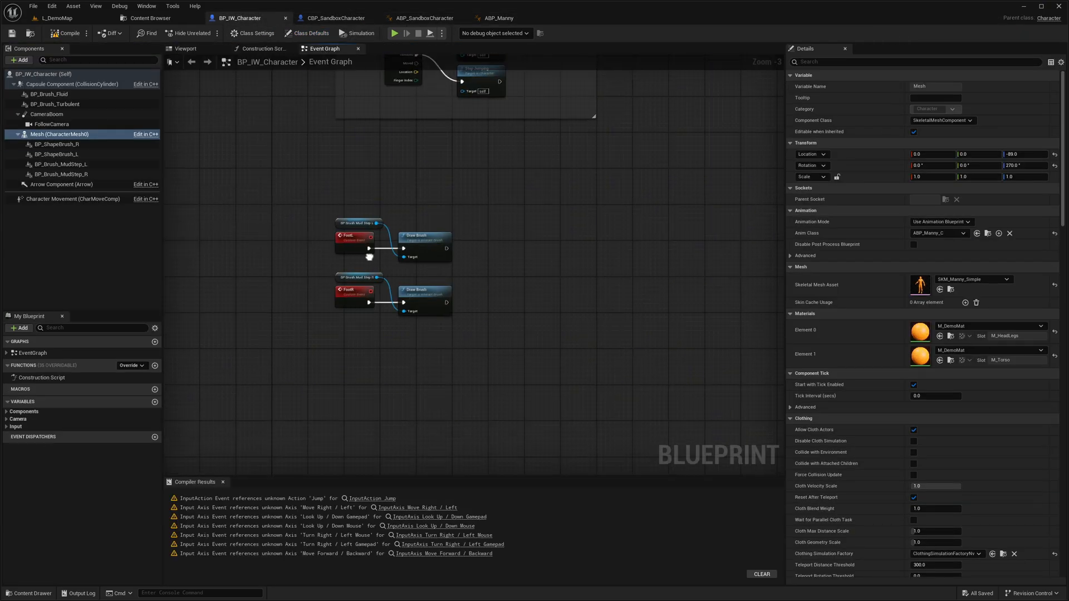
right_drag(468, 251, 446, 216)
drag(274, 174, 515, 362)
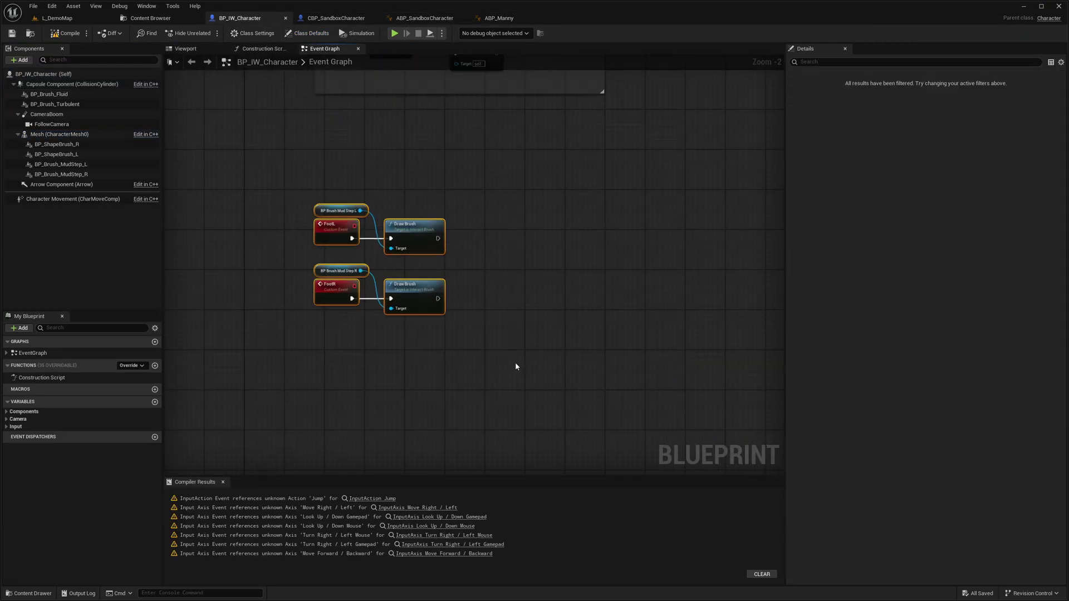
Step: Paste the foot-step brush events into CBP_SandboxCharacter's event graph and position them
click(336, 17)
click(255, 48)
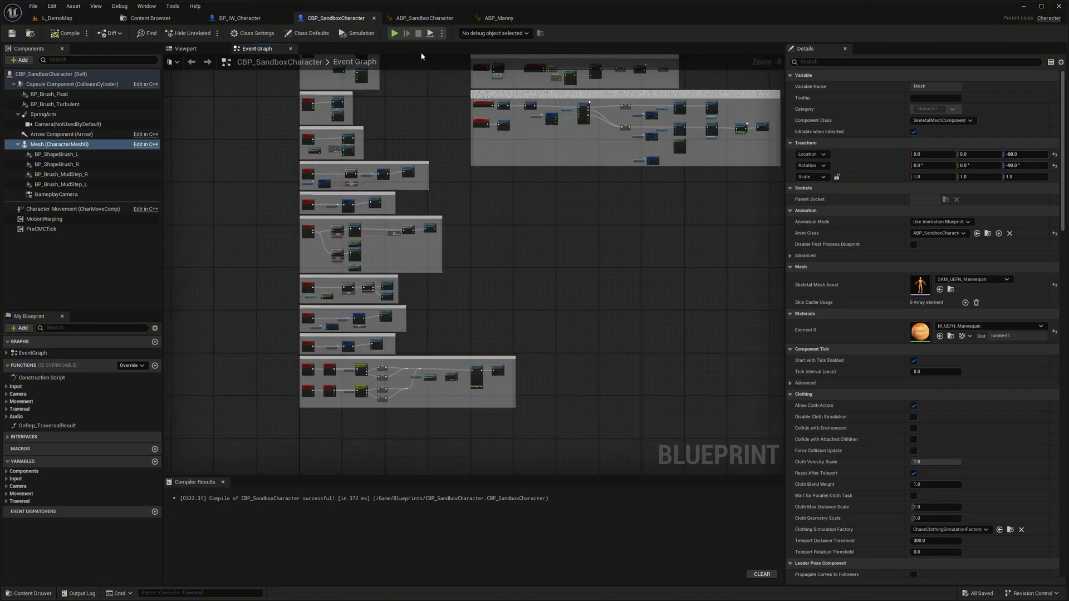
scroll(351, 317, down, 5)
key(ctrl+v)
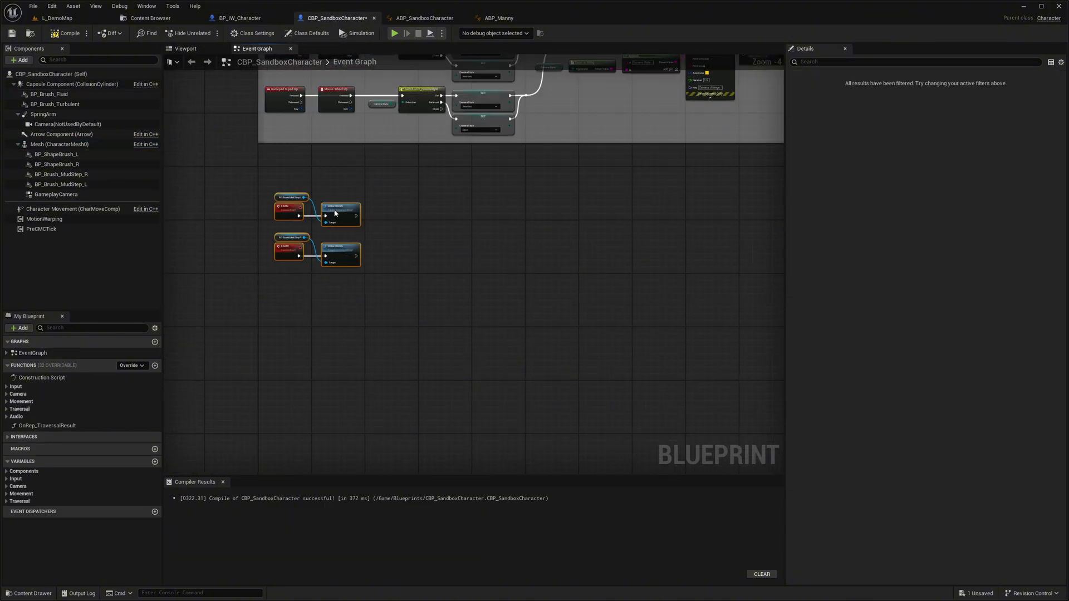
drag(335, 214, 308, 175)
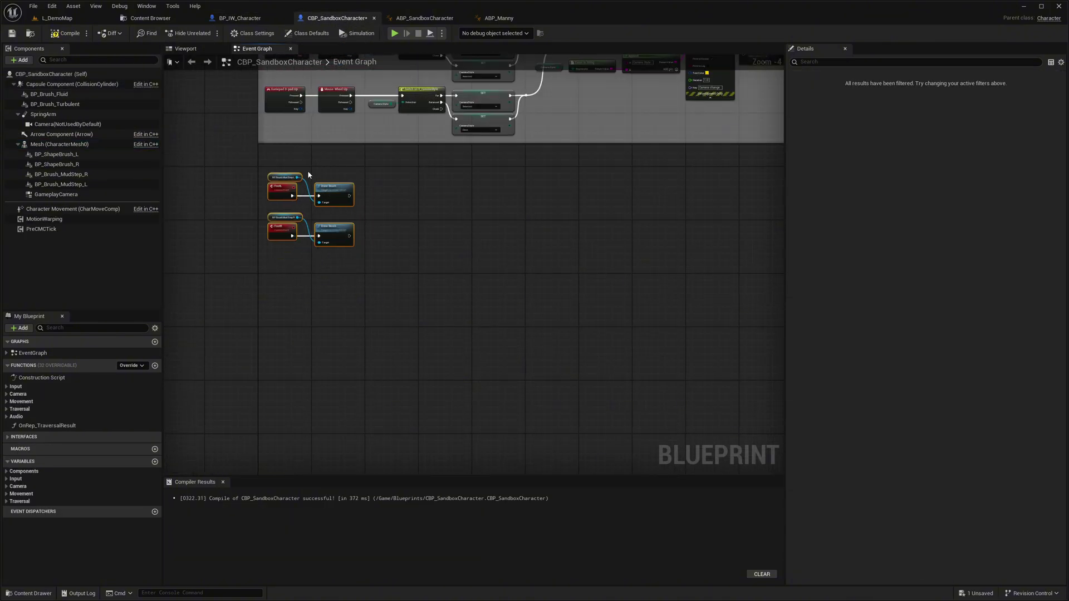
Step: Save, then copy ABP_Manny's whole StepDown notify group into ABP_SandboxCharacter's event graph
click(12, 35)
scroll(427, 242, up, 1)
click(499, 18)
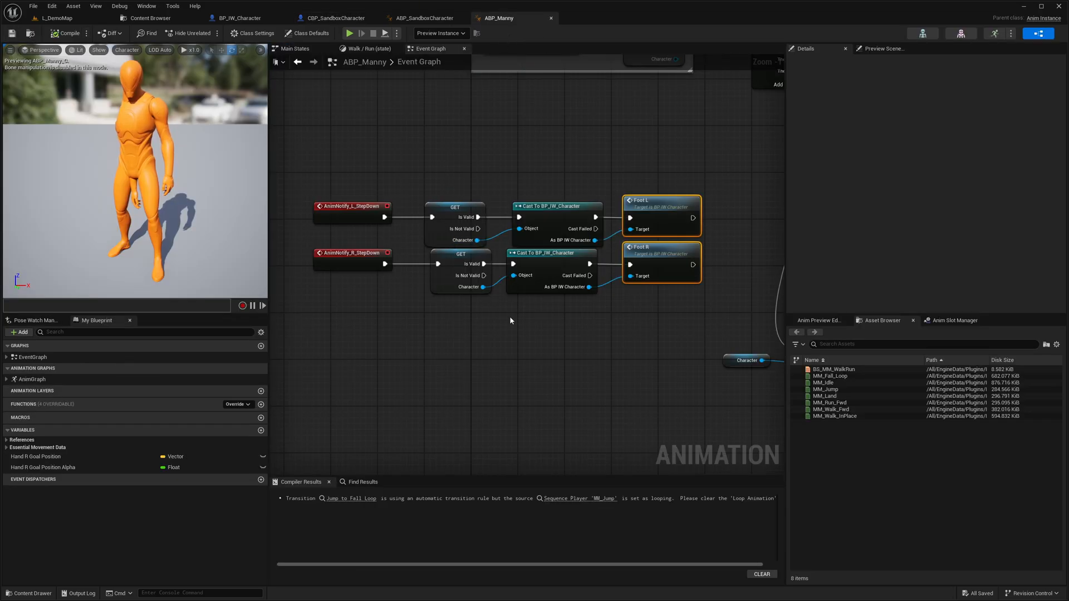
right_drag(510, 319, 492, 302)
drag(285, 157, 706, 285)
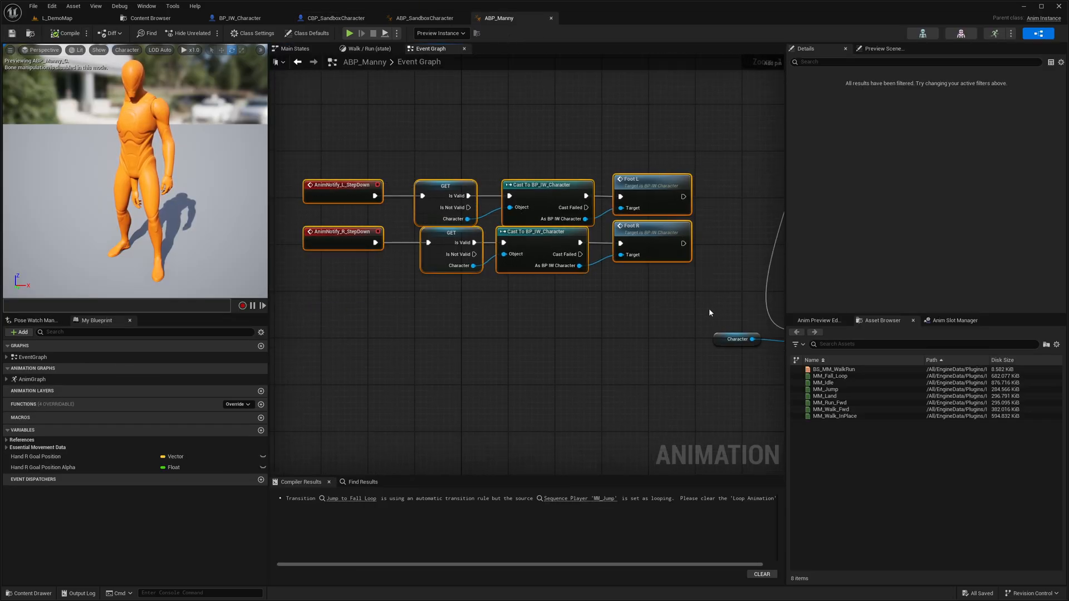
key(ctrl+c)
click(429, 17)
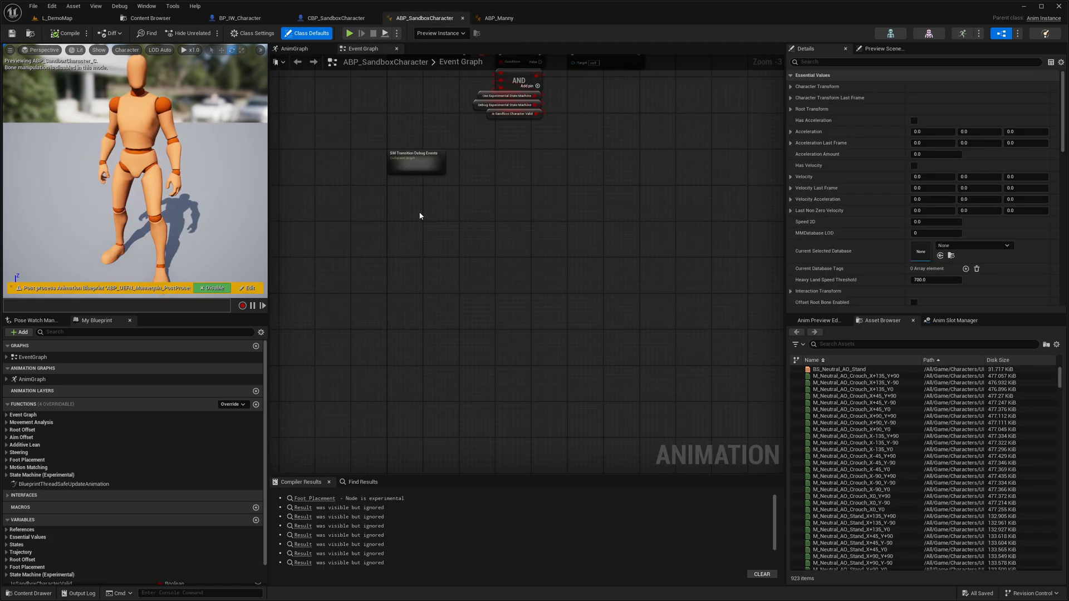
right_drag(417, 209, 411, 224)
key(ctrl+v)
Step: Delete the pasted get, cast and Foot L/R nodes, keeping only the two StepDown notify events
drag(414, 251, 402, 245)
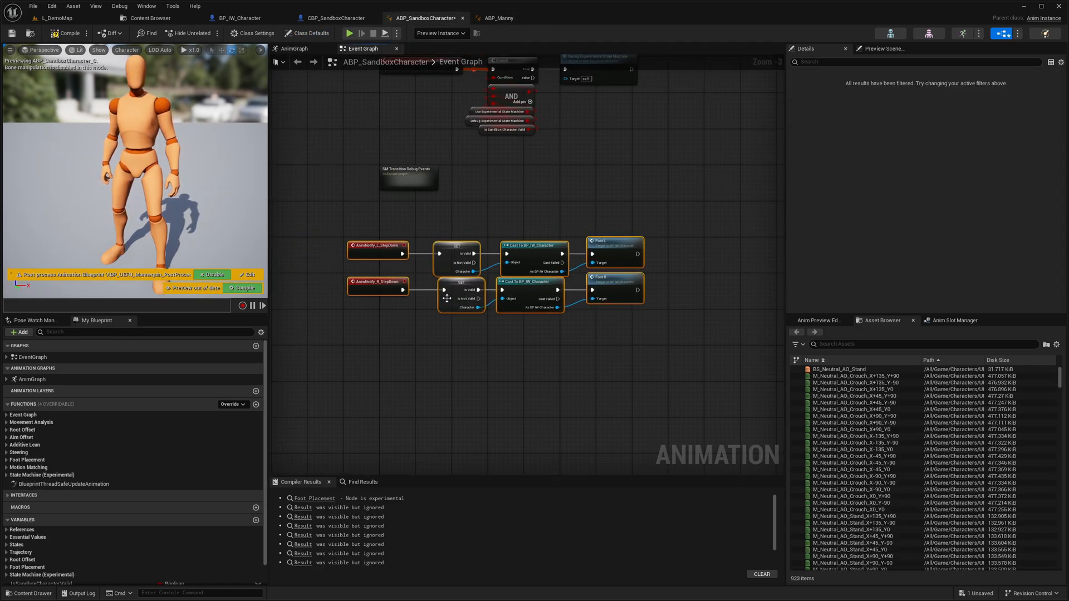
scroll(386, 303, up, 2)
key(Delete)
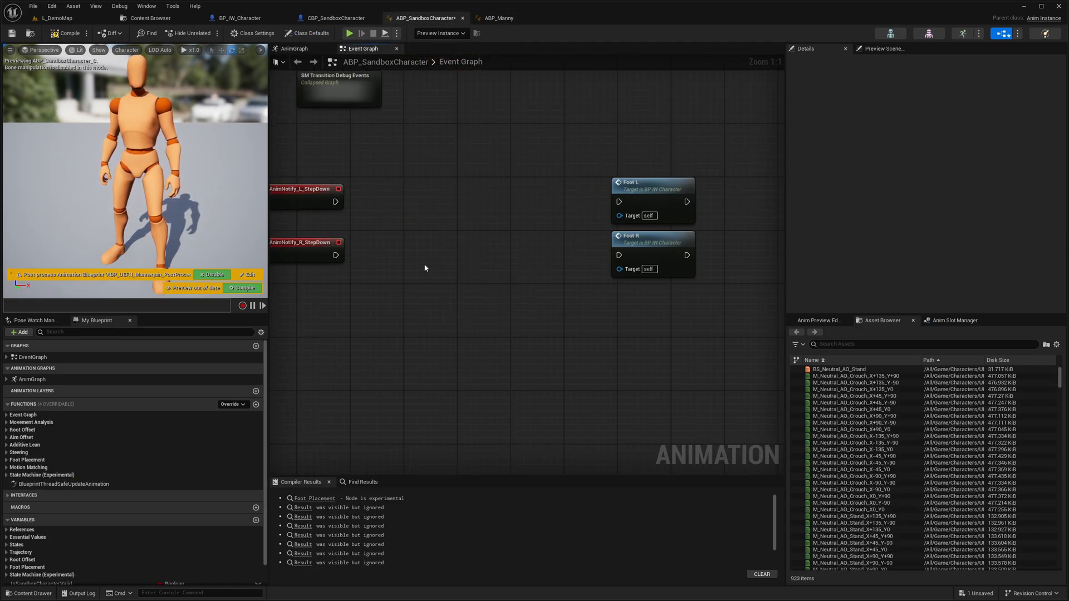
right_drag(514, 317, 551, 339)
drag(701, 226, 752, 284)
key(Delete)
right_drag(334, 234, 444, 261)
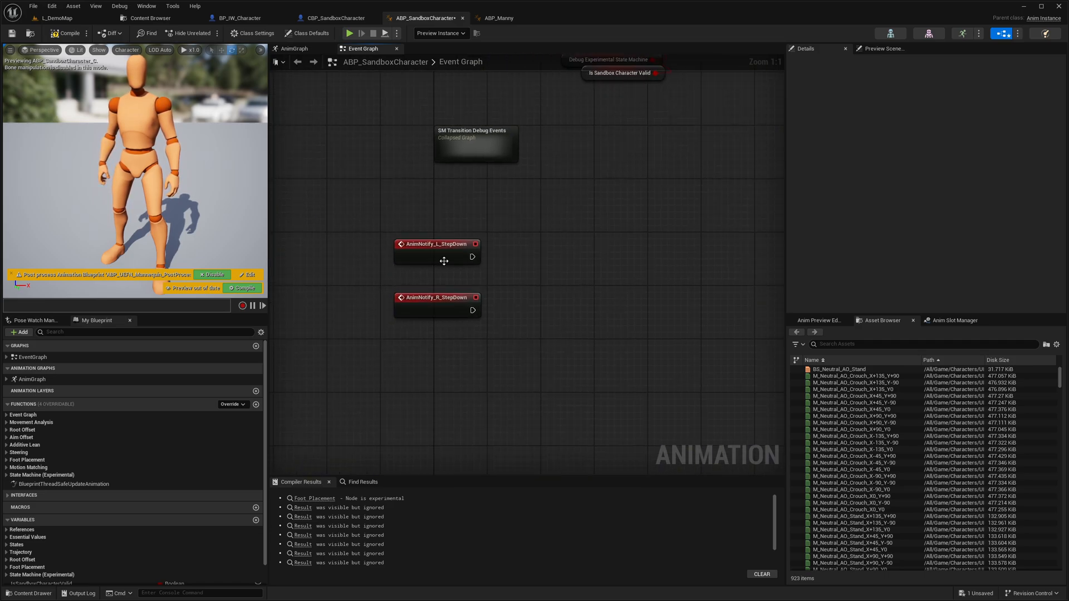
drag(557, 341, 557, 341)
Step: Add a Sandbox Character getter, convert it to a Validated Get and place it beside the left notify
click(378, 300)
right_click(404, 386)
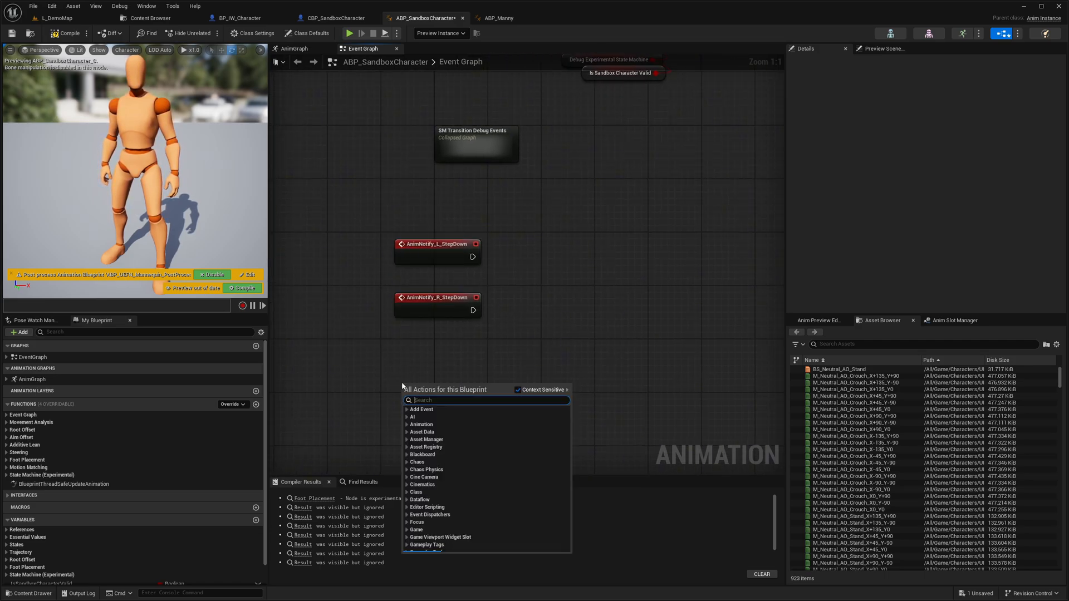
click(557, 270)
right_drag(501, 309, 377, 279)
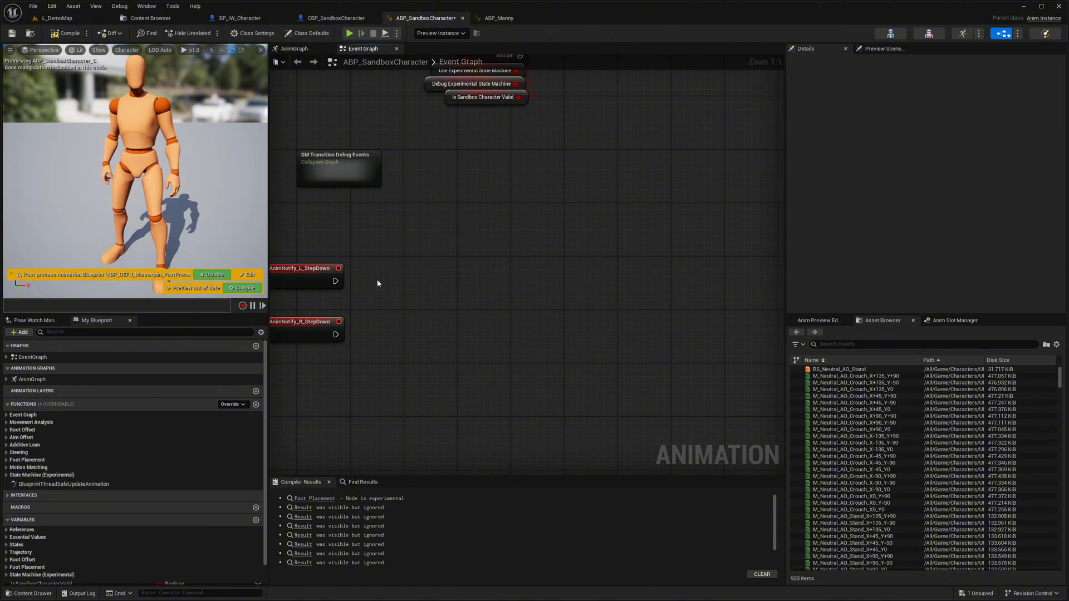
right_click(435, 267)
text(sandbox)
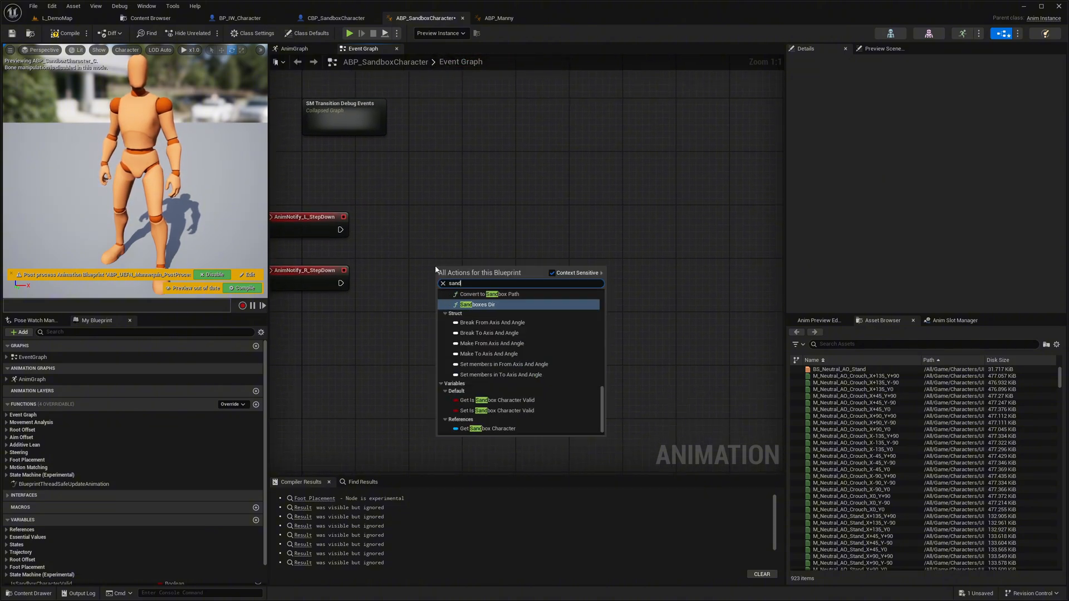
click(498, 419)
drag(480, 273, 585, 273)
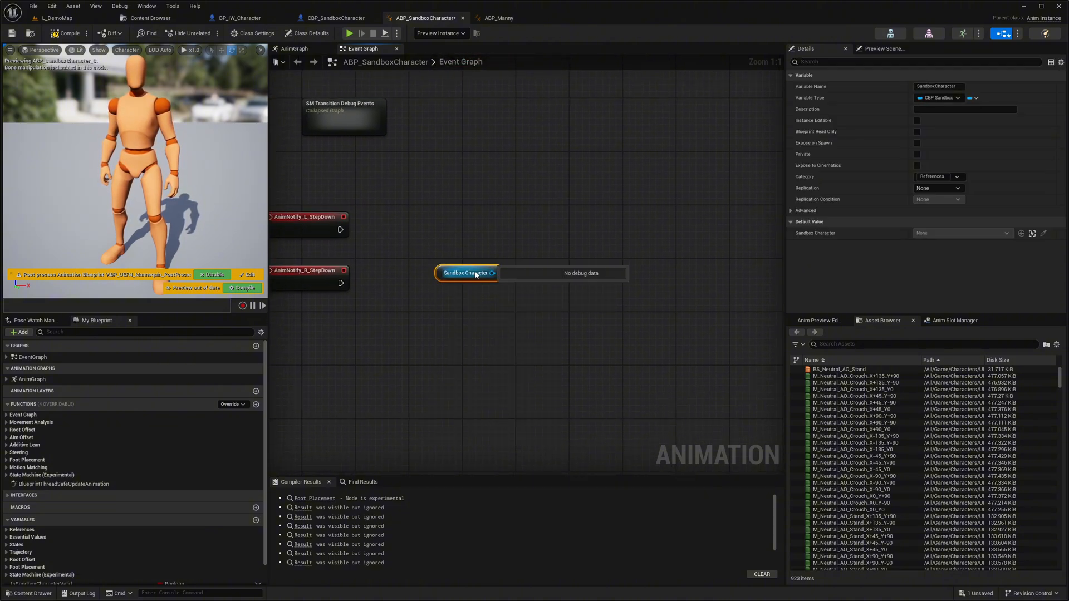
right_click(480, 273)
click(523, 352)
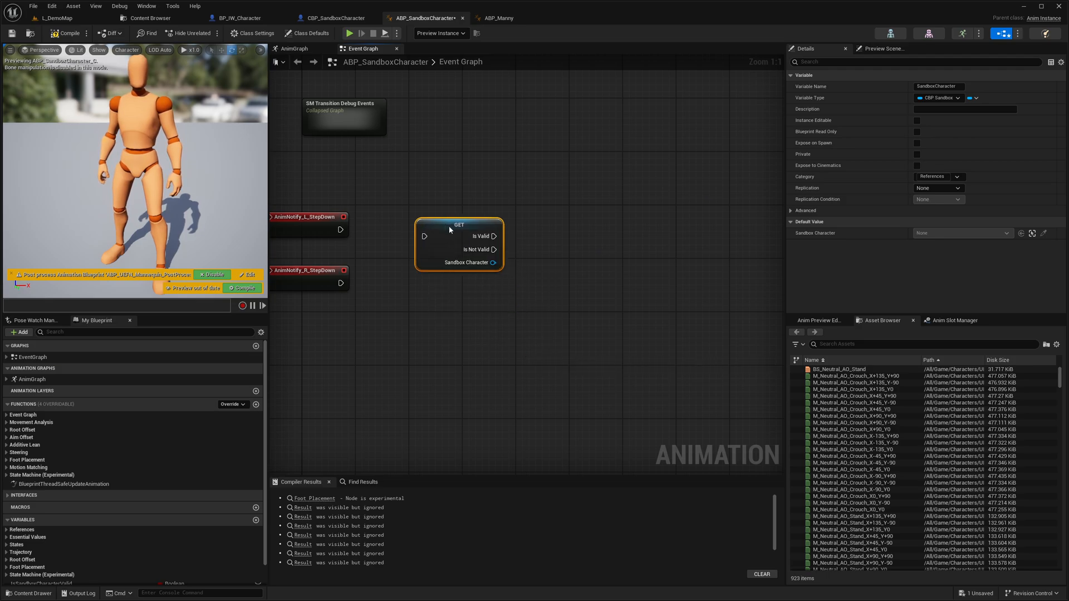
drag(469, 269, 438, 226)
Step: Wire L_StepDown to Foot L and a duplicated validated get from R_StepDown to Foot R
drag(341, 229, 514, 253)
text(foot)
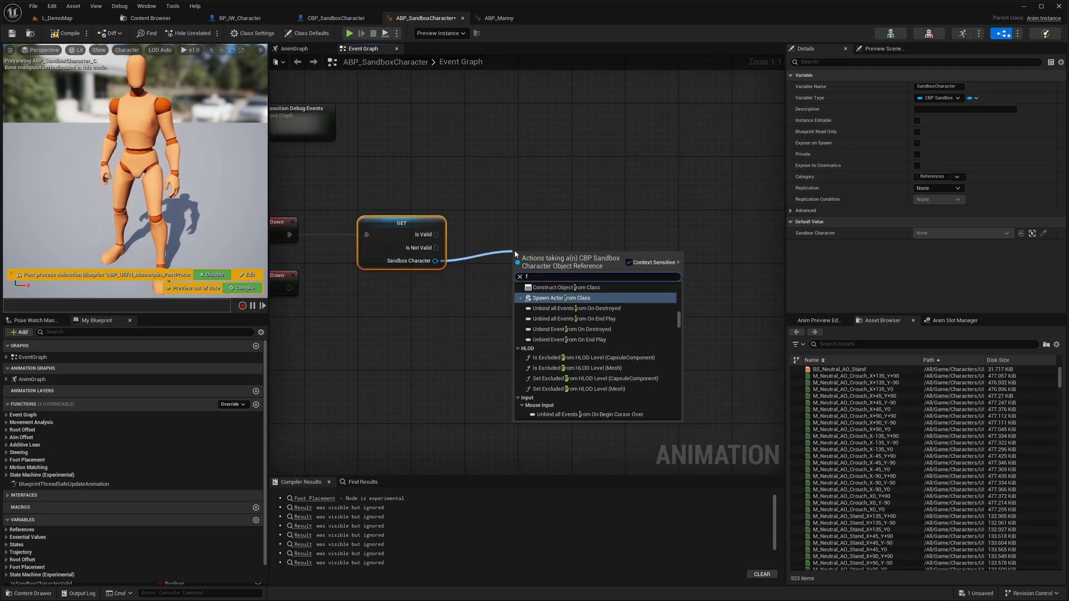
click(543, 305)
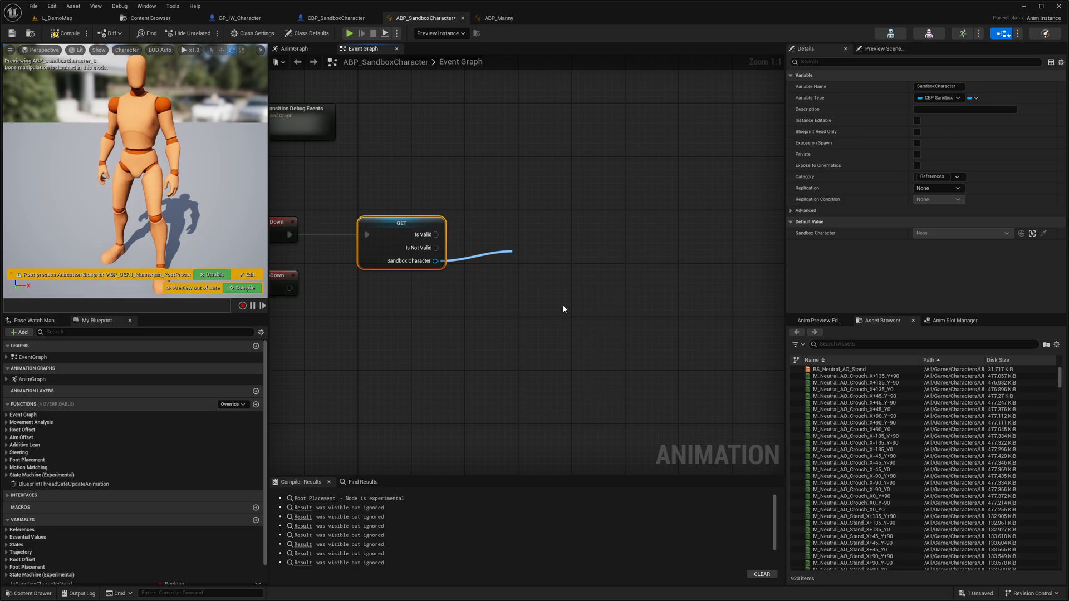
right_drag(450, 276, 535, 209)
mouse_move(483, 186)
alt+mouse_down()
mouse_move(483, 251)
mouse_move(477, 231)
alt+mouse_up()
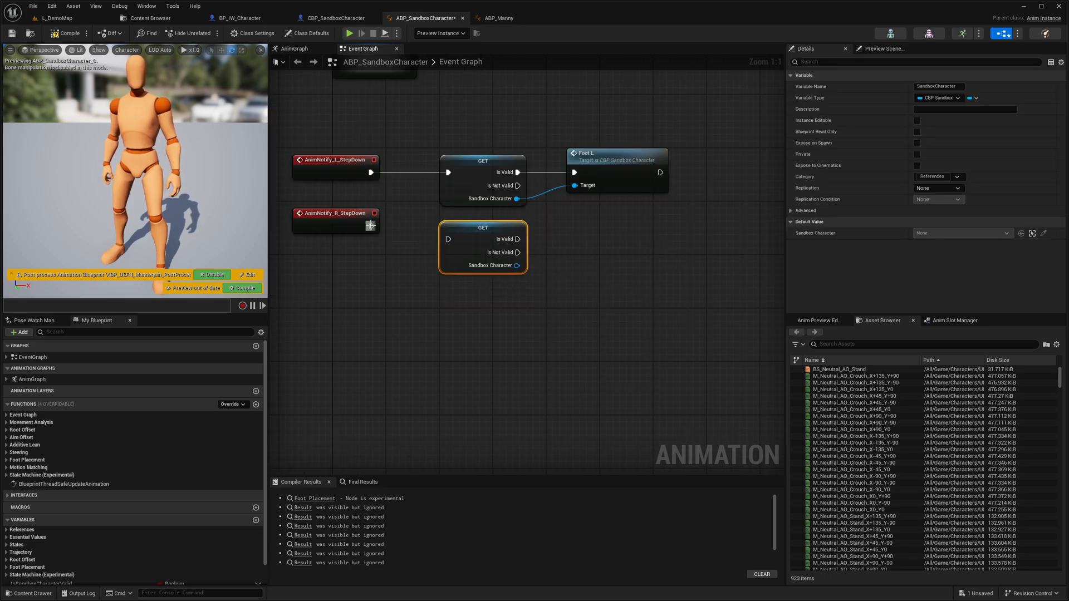
scroll(476, 232, down, 1)
drag(461, 274, 561, 269)
text(foot)
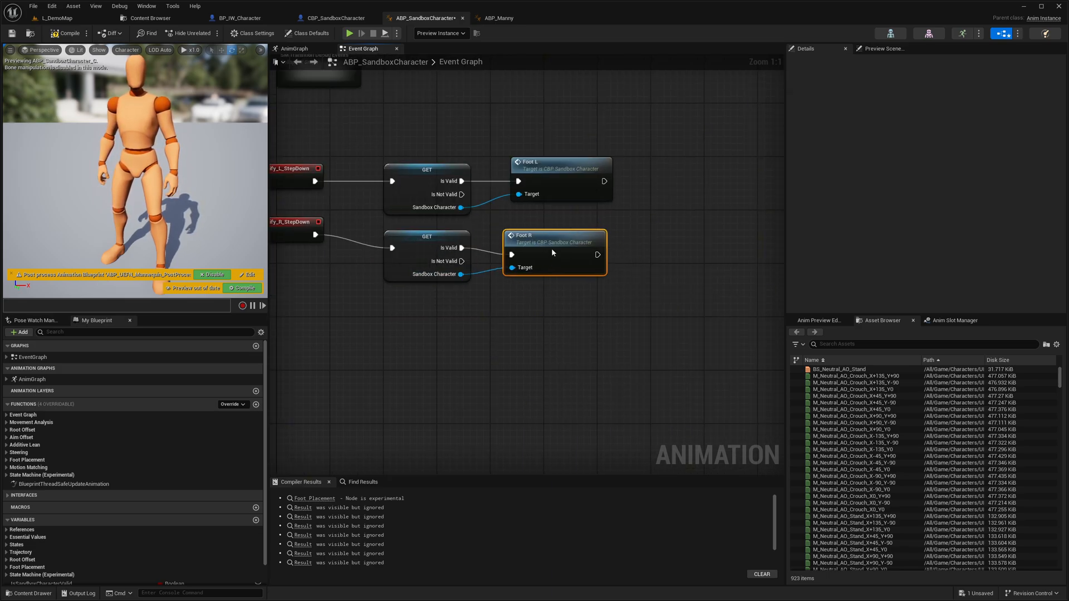
right_drag(645, 221, 647, 230)
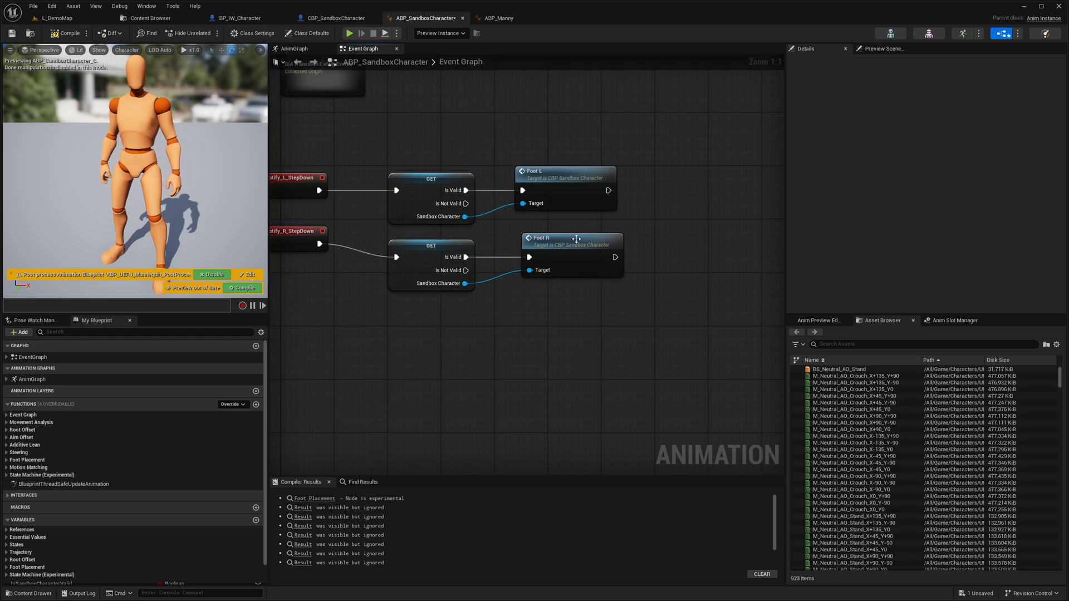
scroll(709, 250, down, 2)
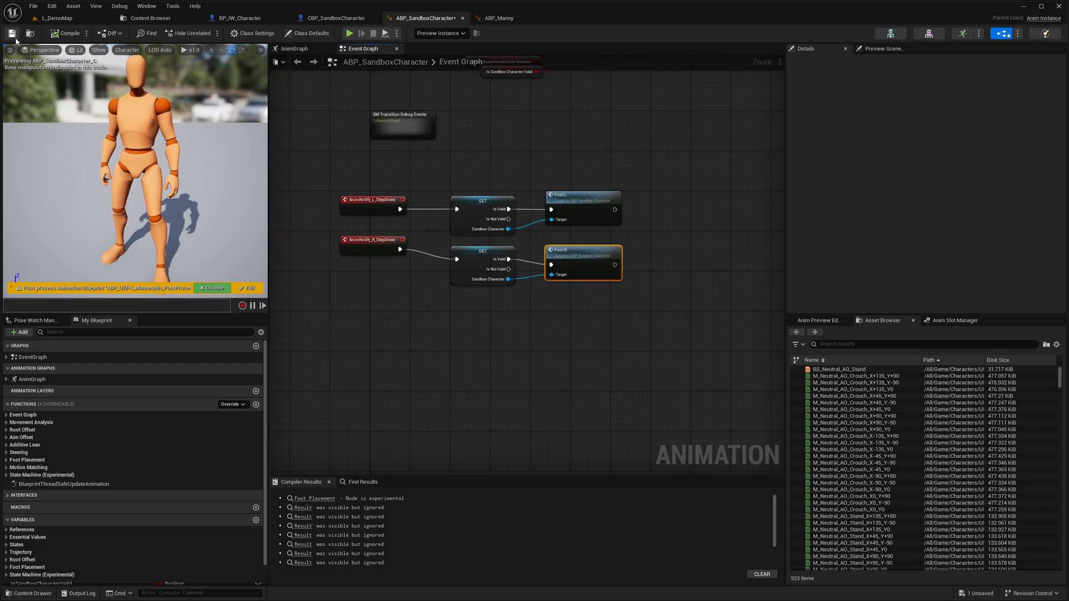
Step: Save the animation blueprint and return to the L_DemoMap level
click(69, 32)
click(151, 18)
click(59, 17)
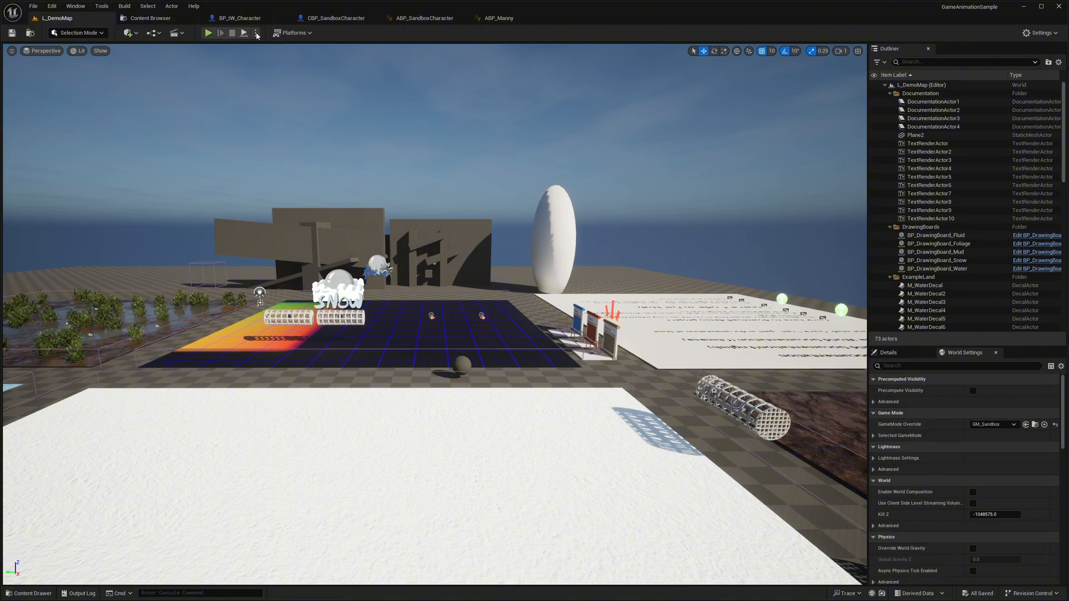
Step: Play the level and run the character in loops across the snow field, carving deep trails
click(208, 33)
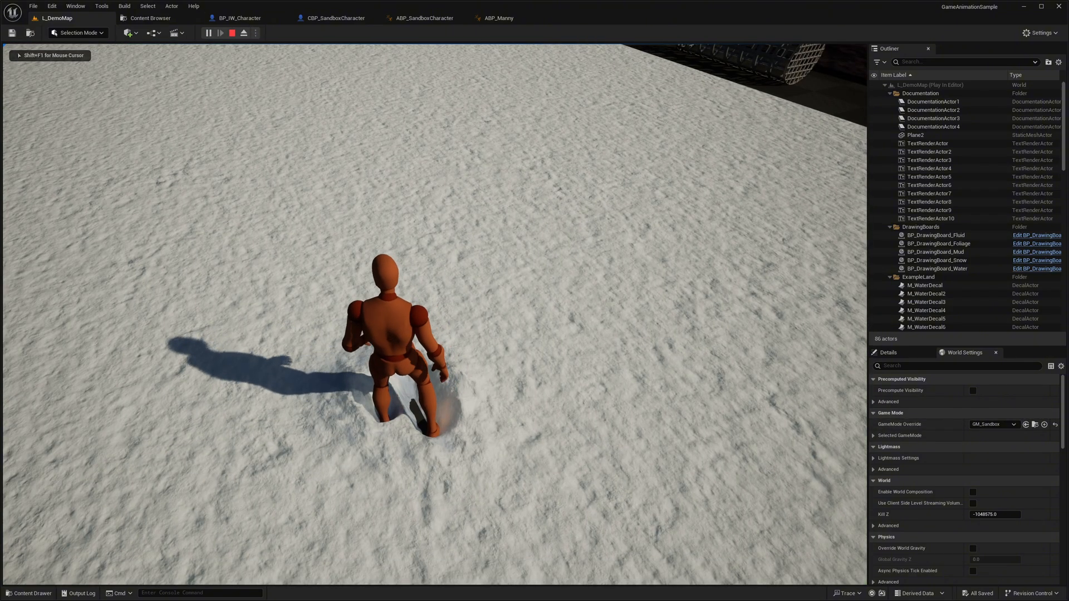
key(w)
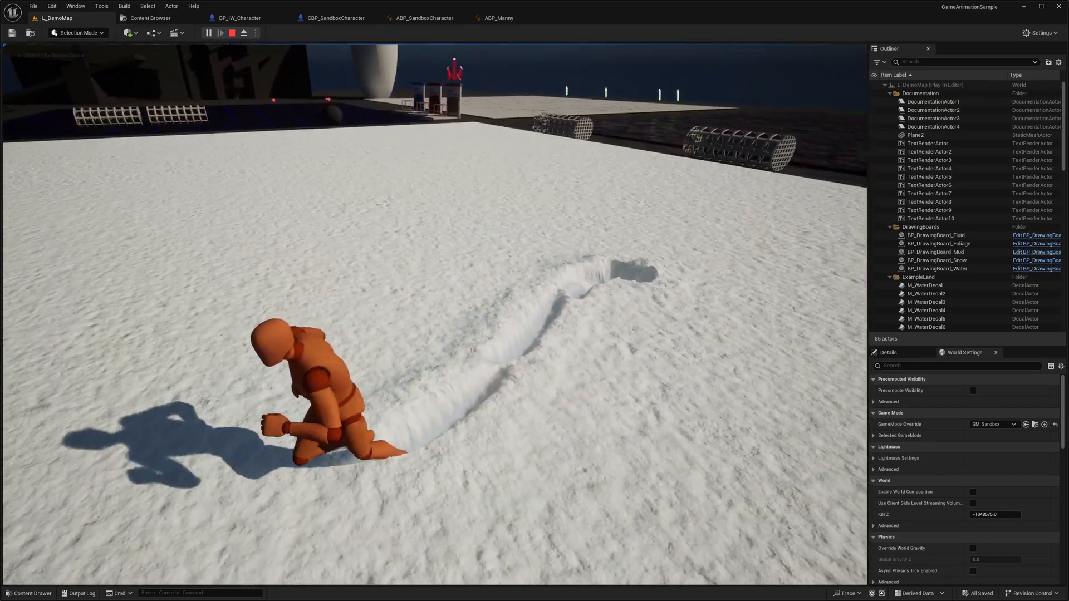
key(w)
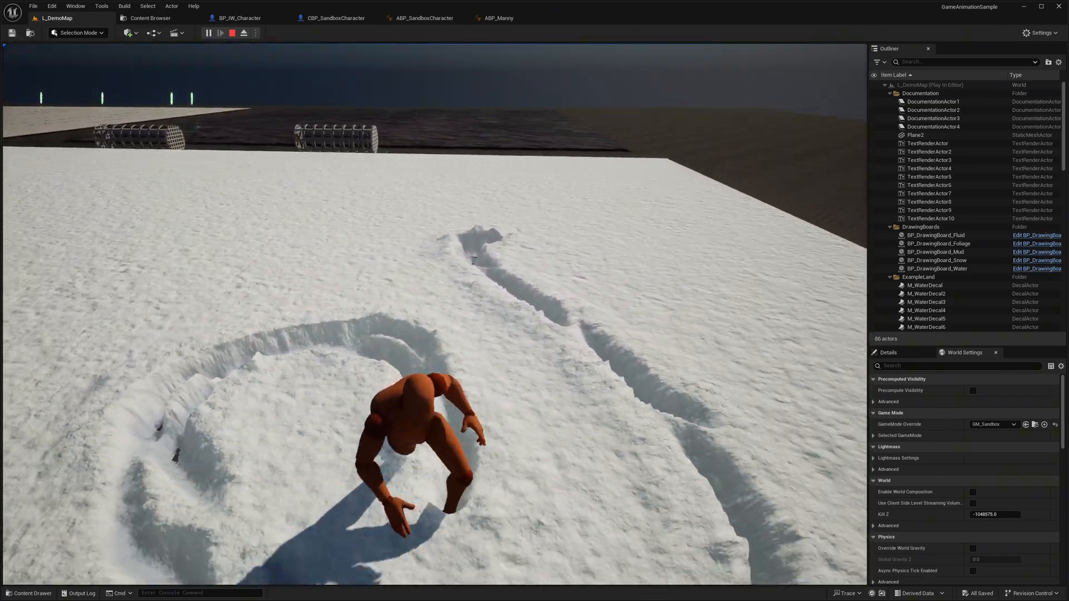
key(w)
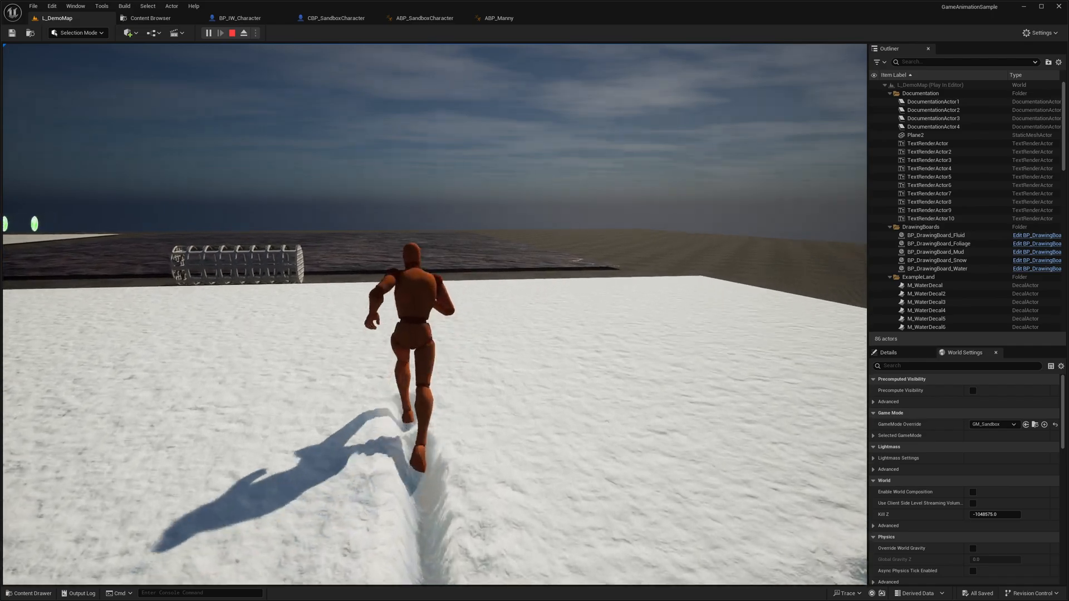
key(s)
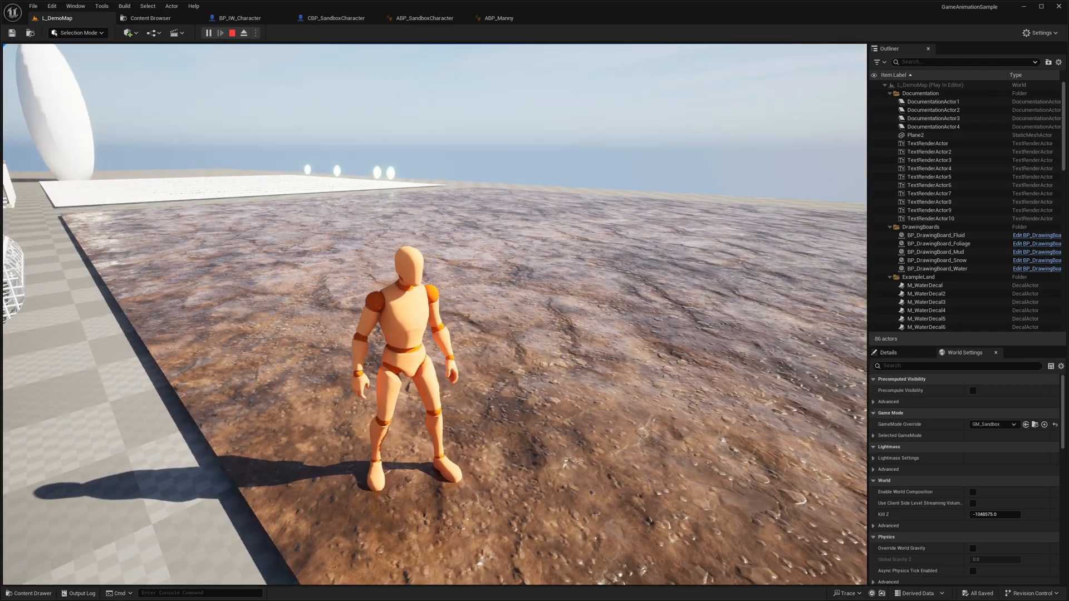
Step: Run from the mud over snow and the checkered floor into the water pool, wading to make ripples
key(w)
key(w)
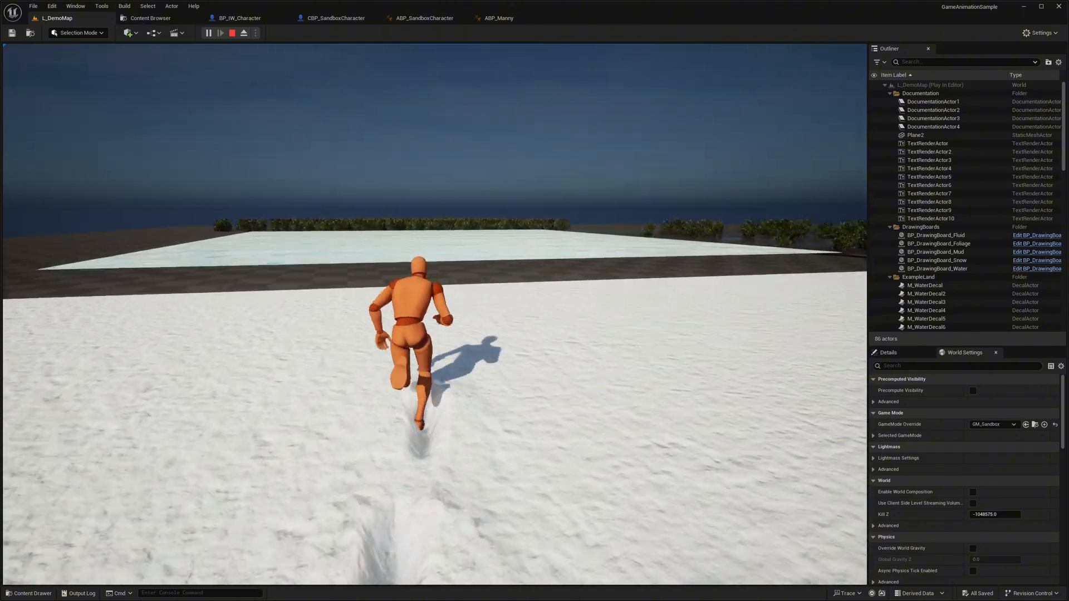
key(w)
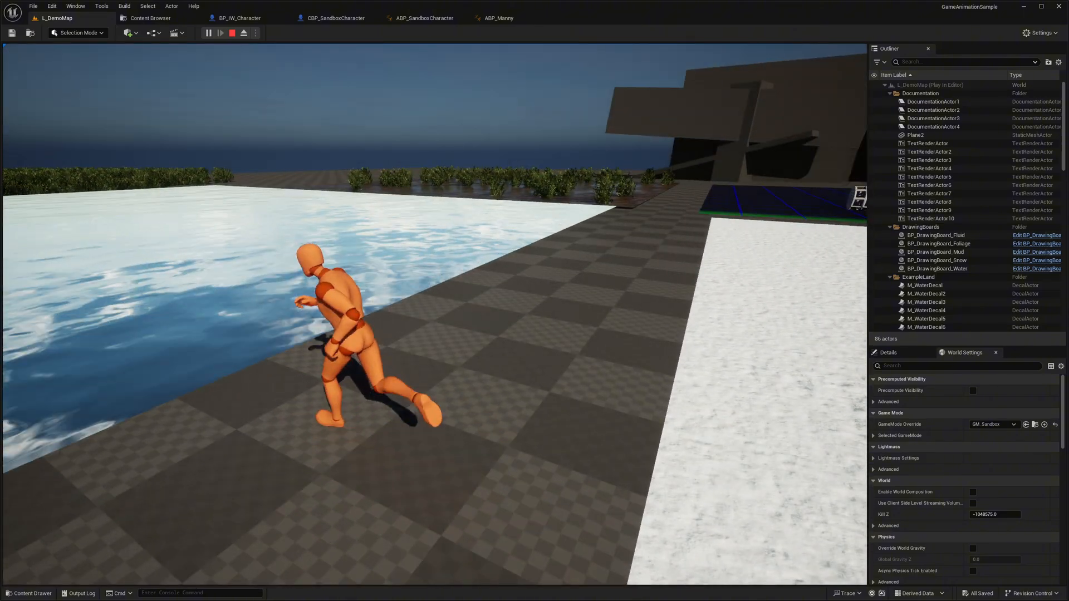
key(w)
key(w)
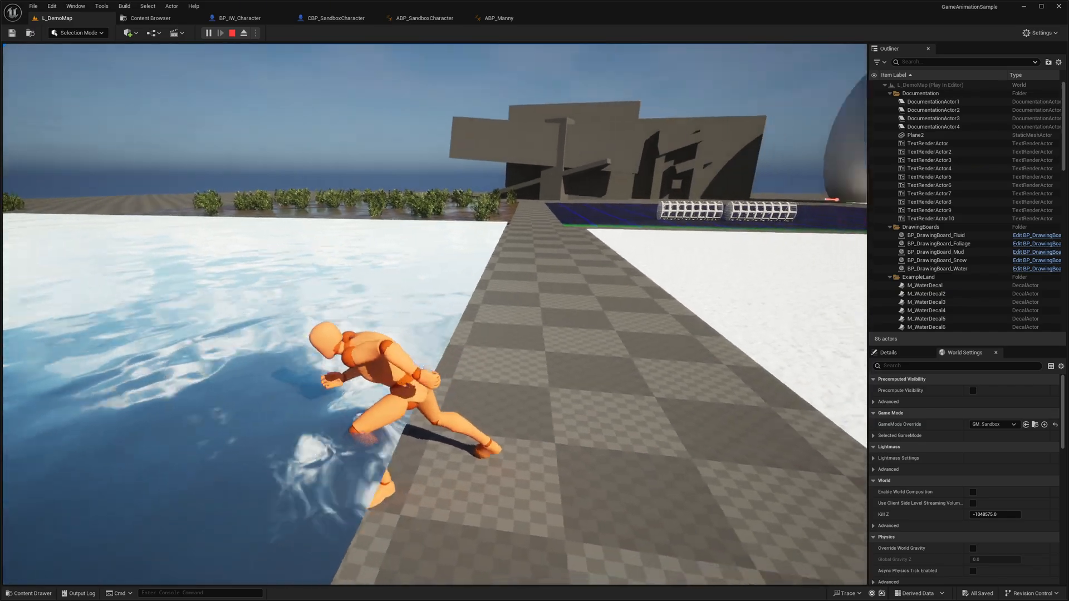
key(w)
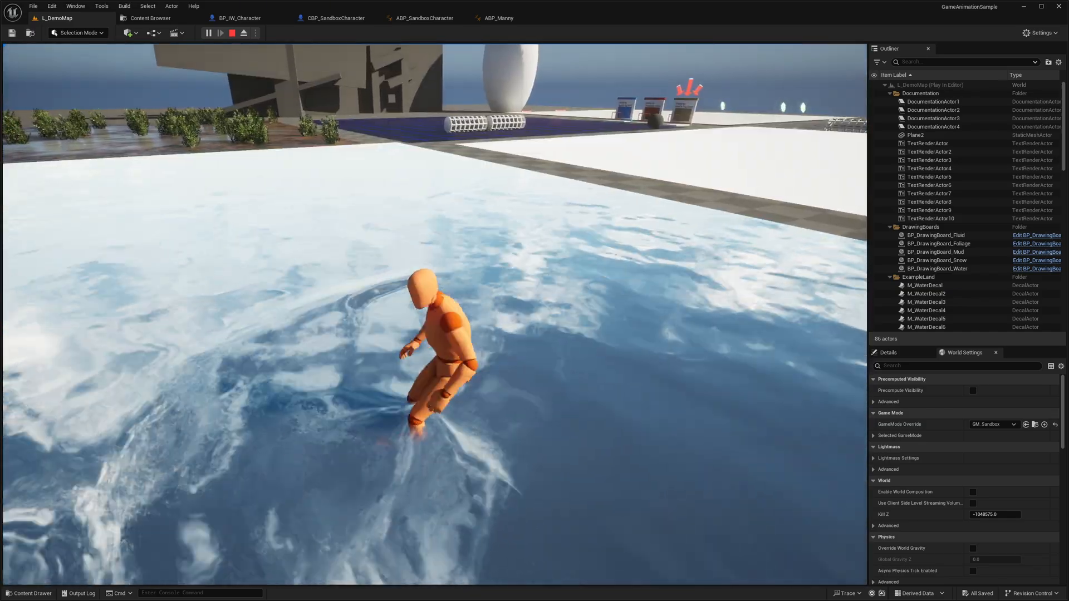
key(w)
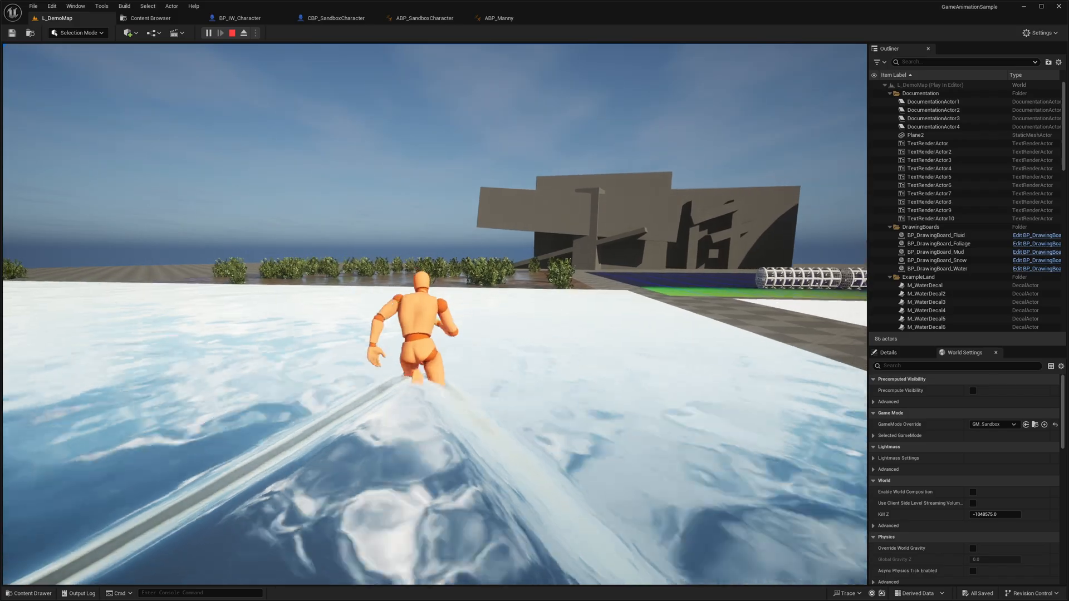
key(w)
key(w)
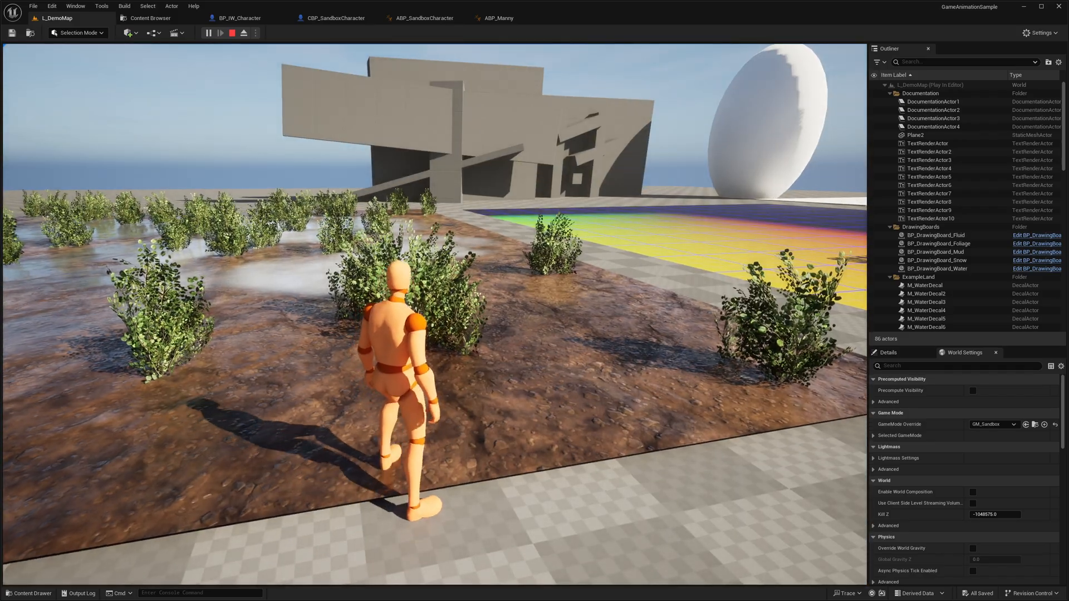
Step: Steer the character through the muddy bush field, parting bushes and leaving wakes, then onto the checkered platform
key(s)
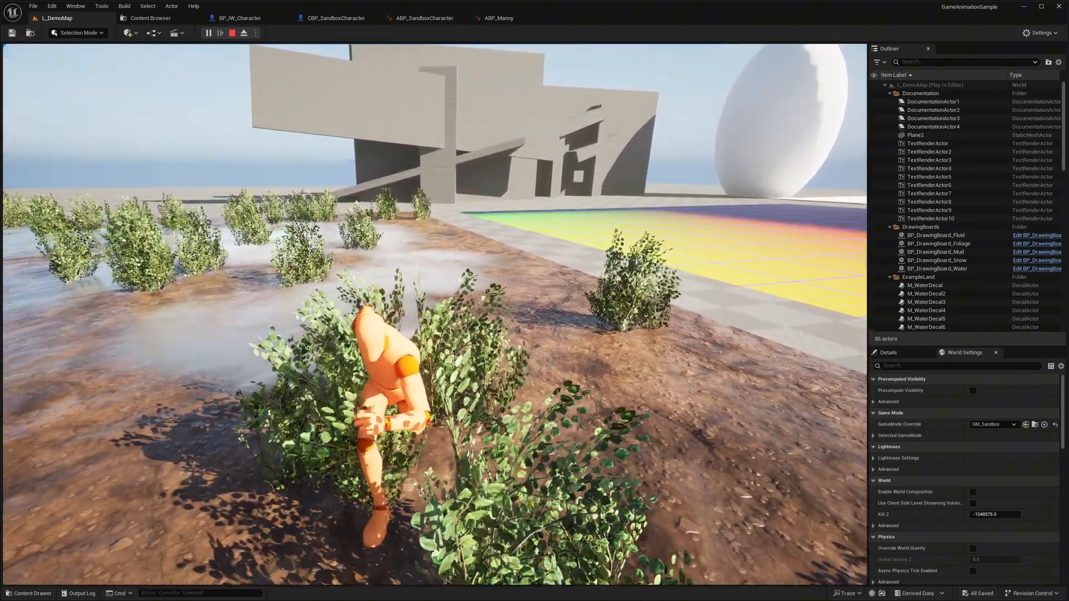
key(s)
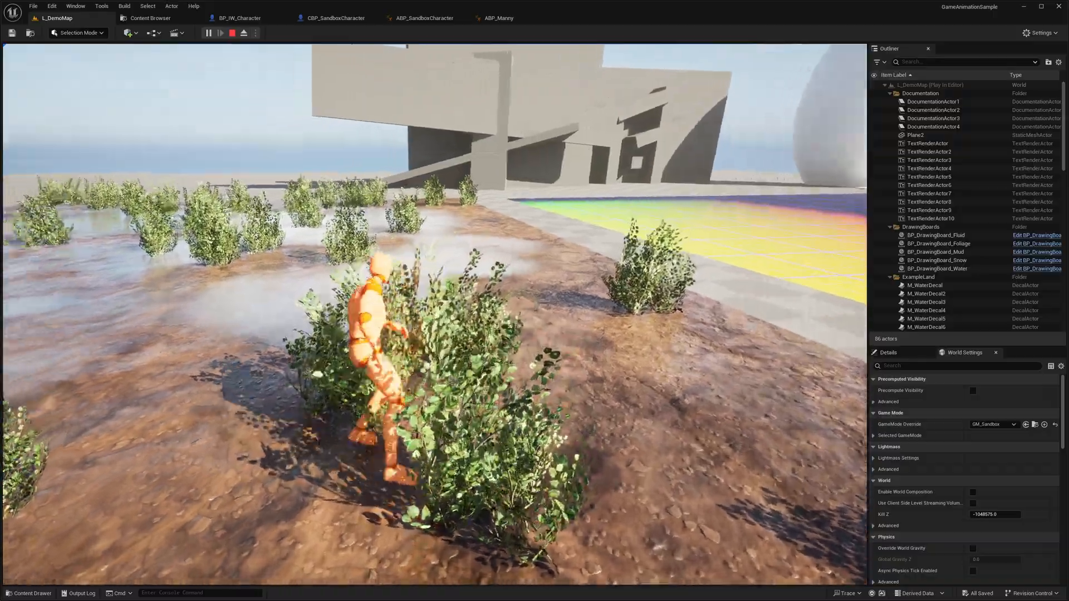
key(w)
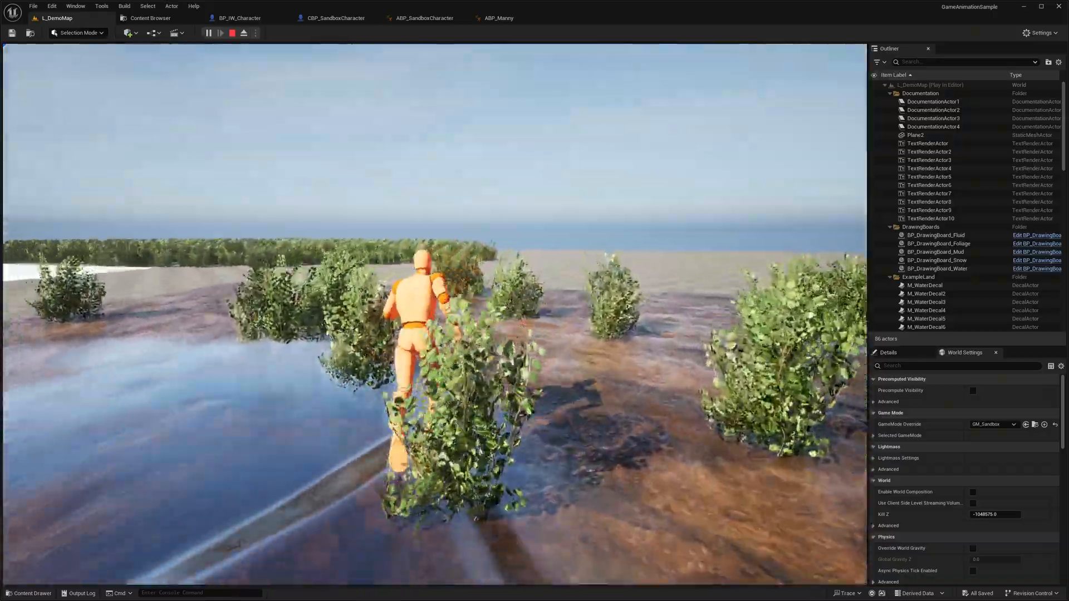
key(w)
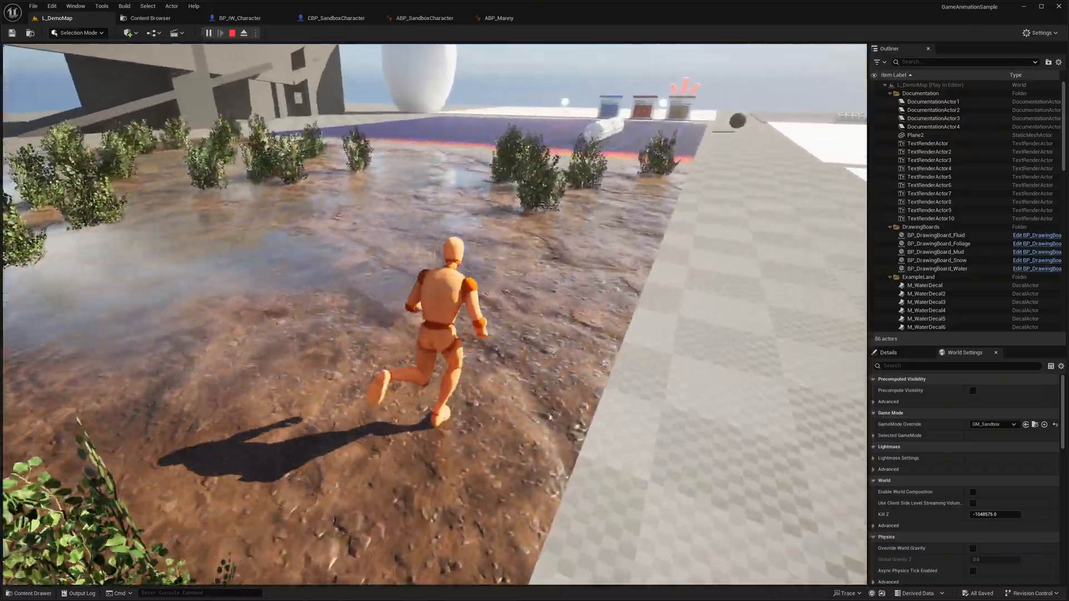
key(w)
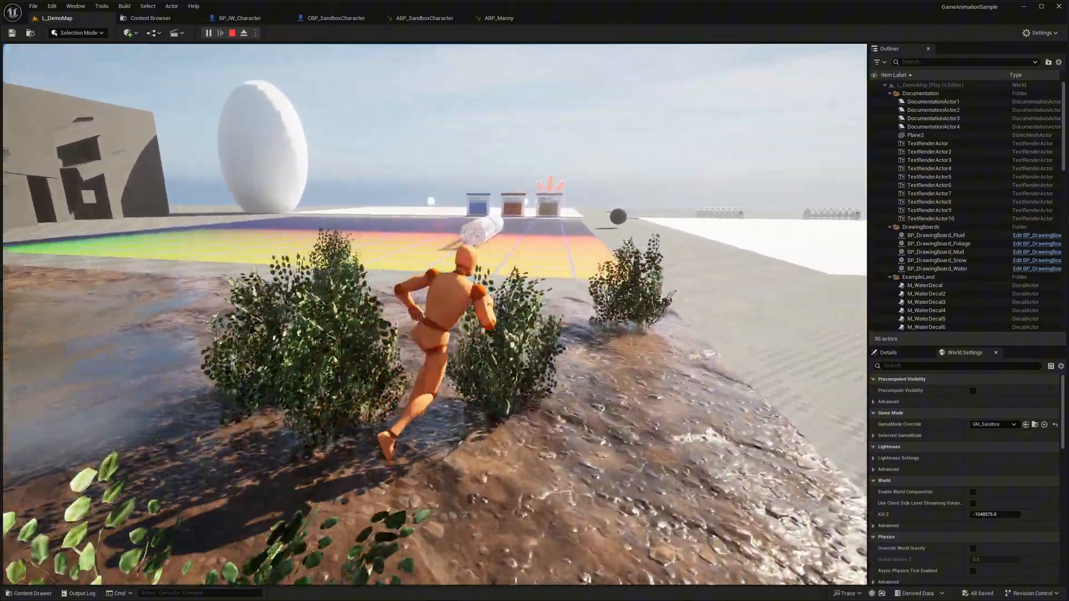
key(w)
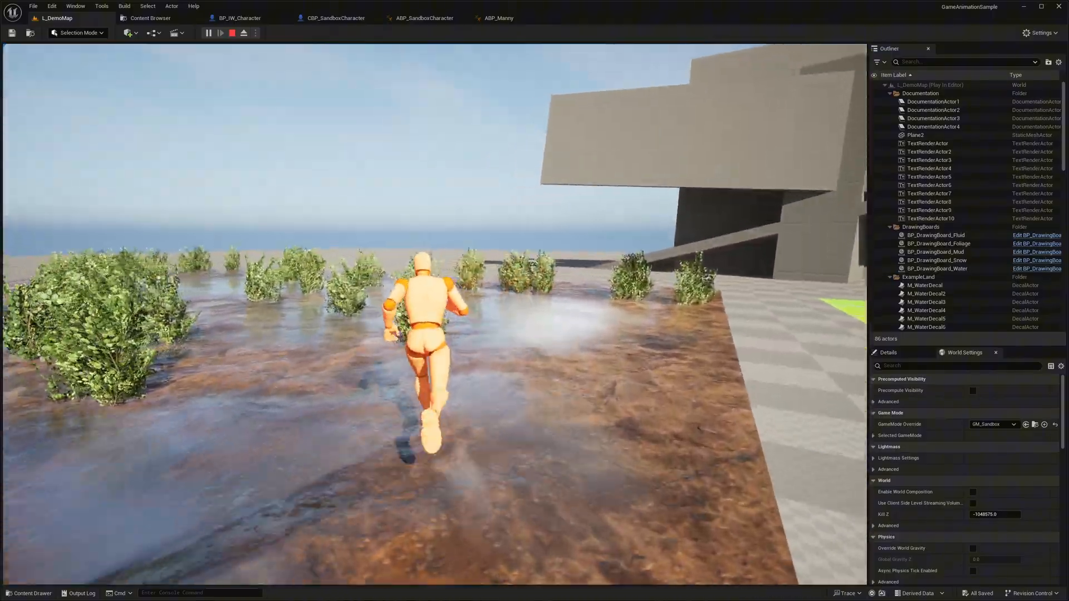
key(w)
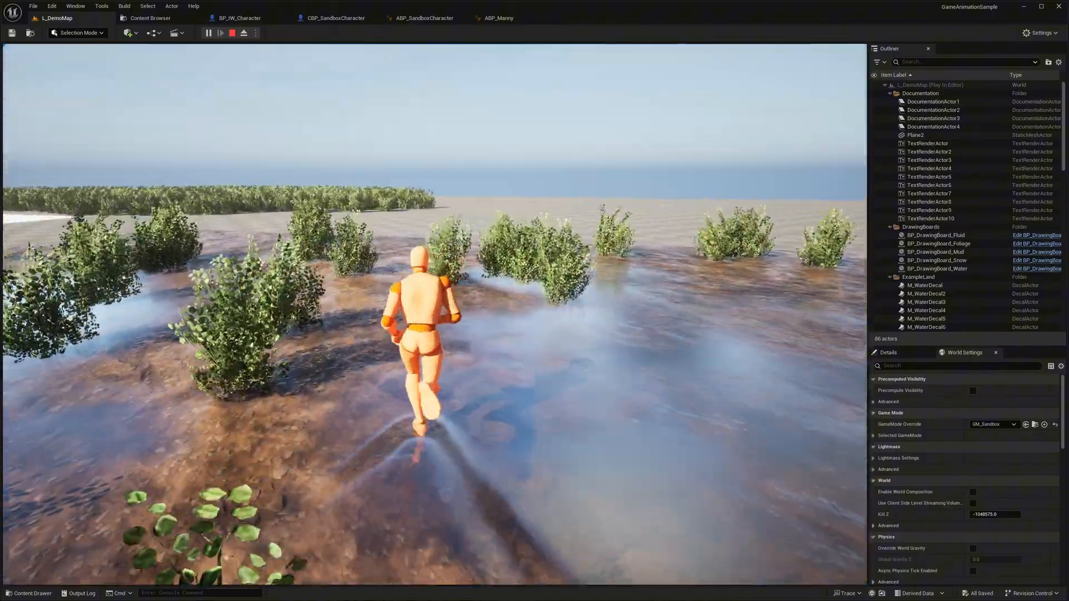
key(w)
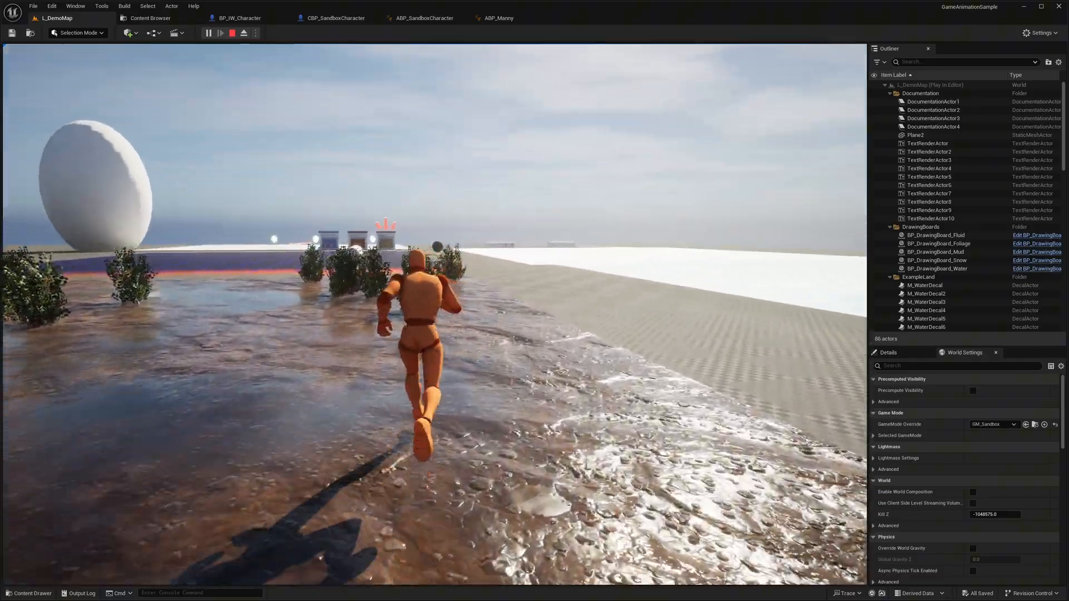
key(w)
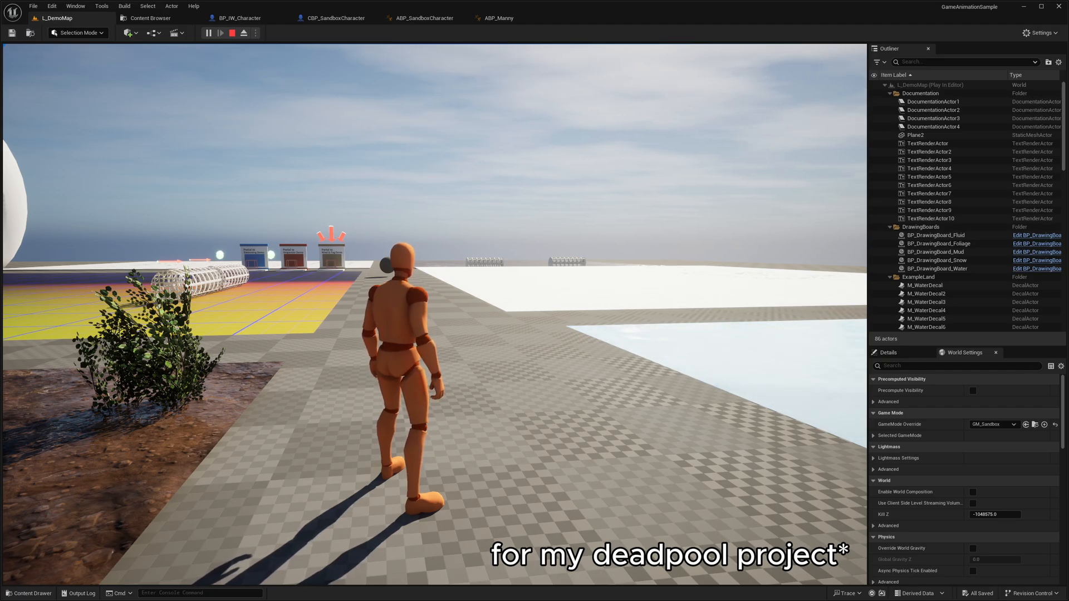
Step: Run sharp turns across the snow field to cut fresh trails, then leave onto the grey floor
key(w)
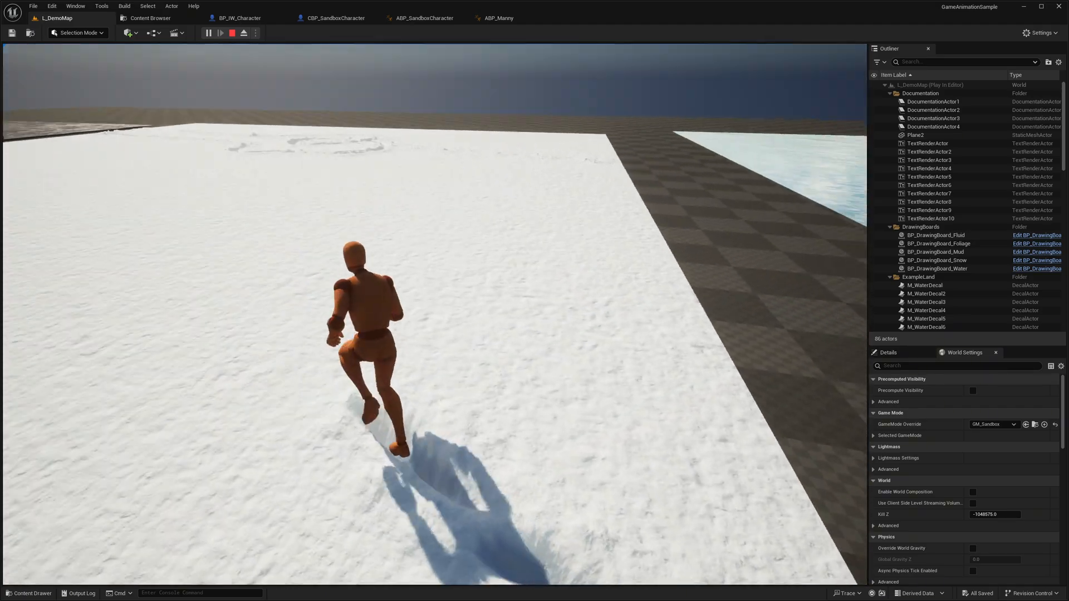
key(a)
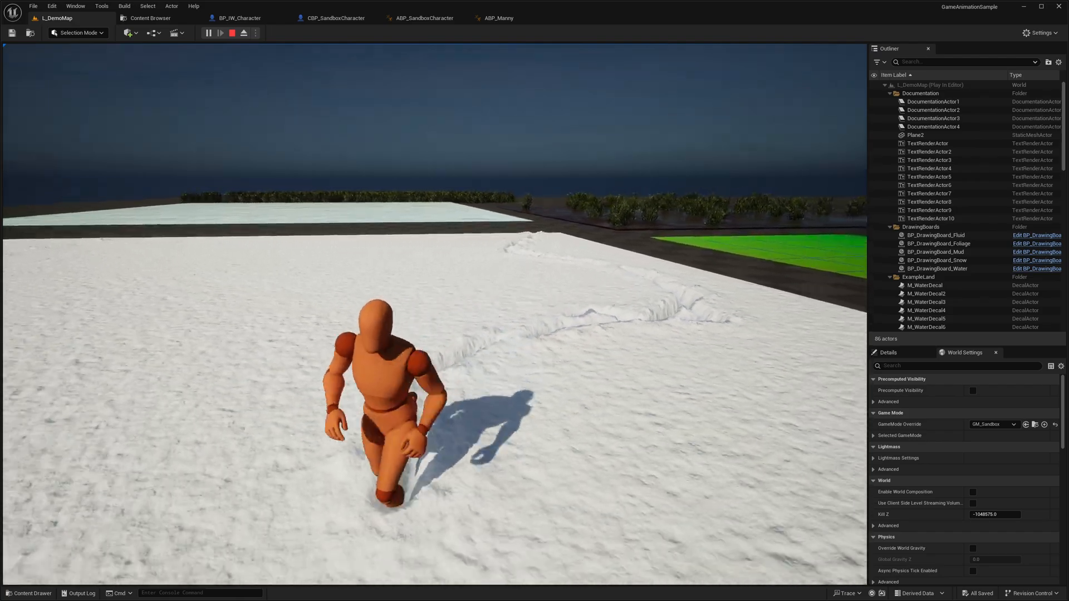
key(w)
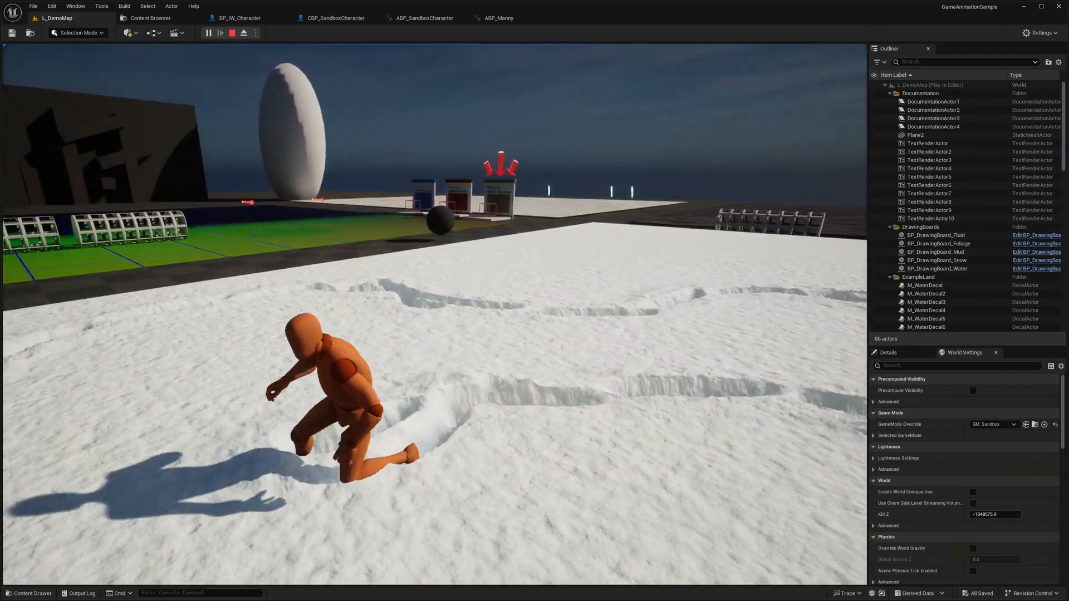
key(w)
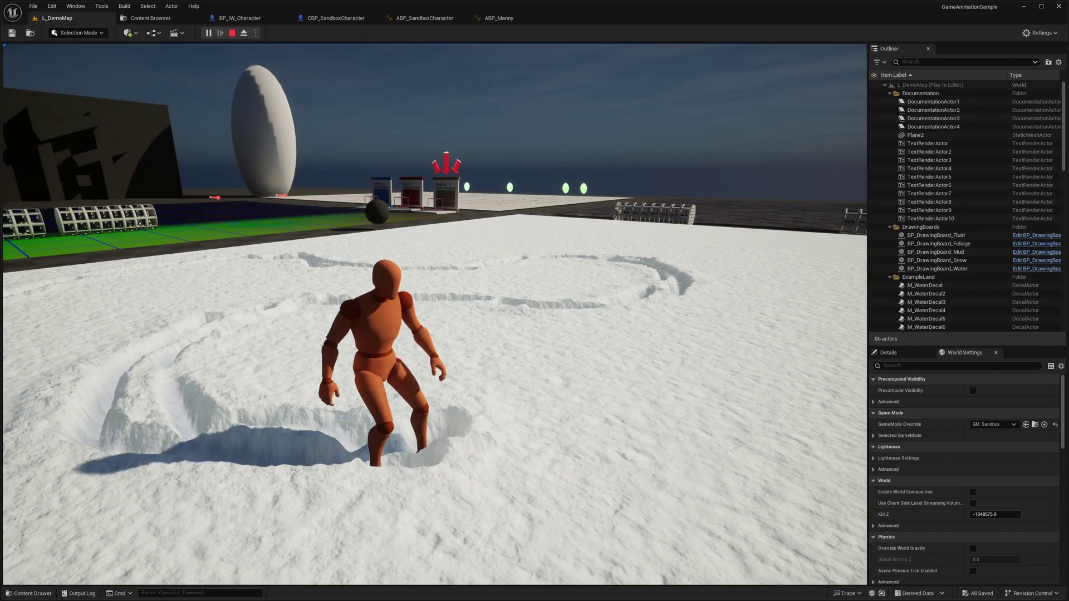
key(a)
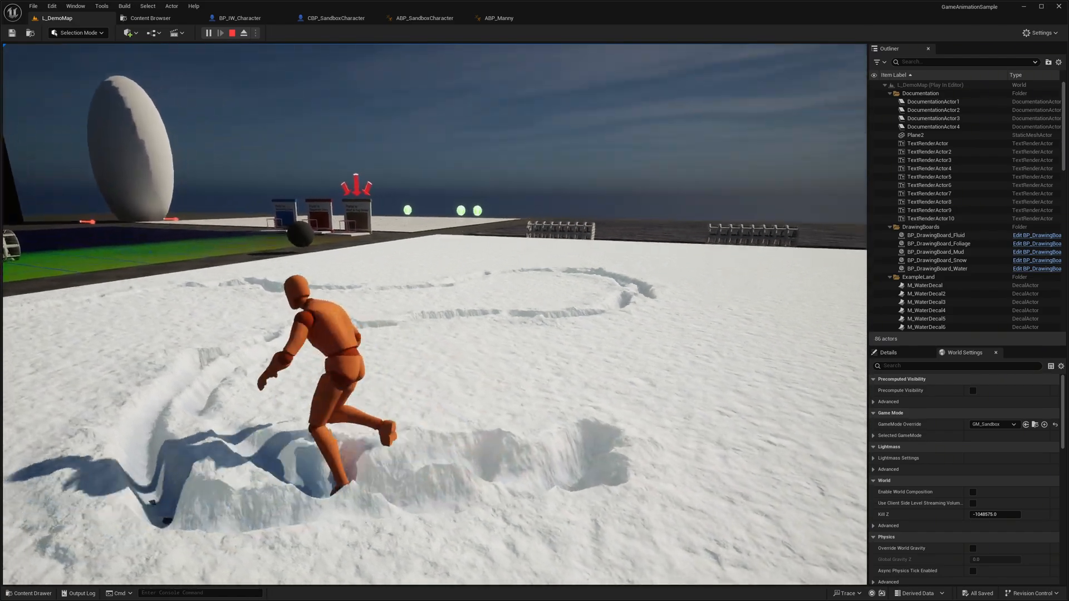
key(w)
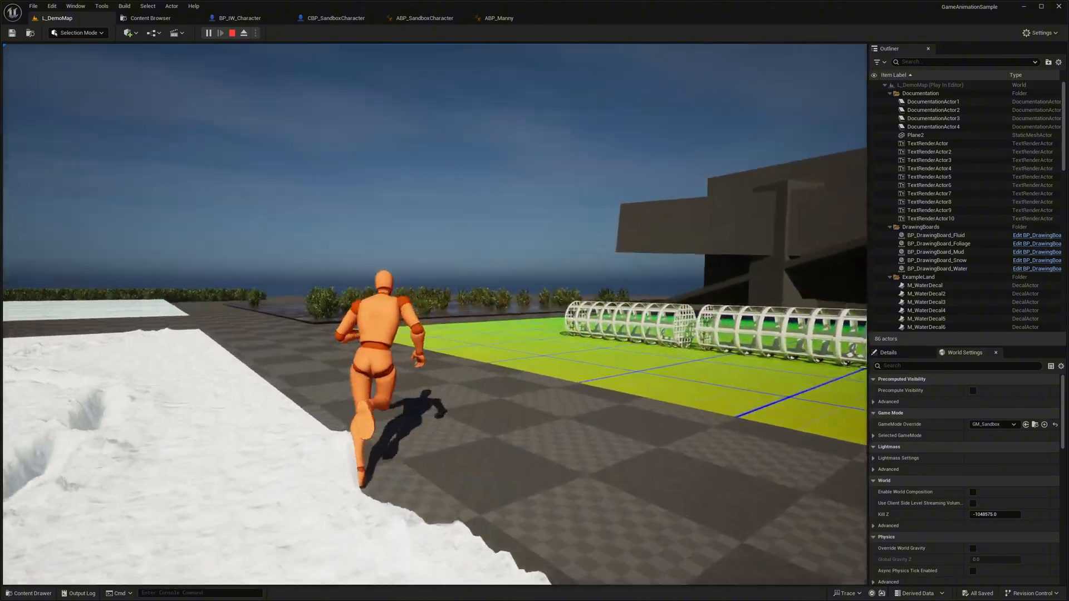
Step: Run into the muddy bush area and stop among the bushes
key(w)
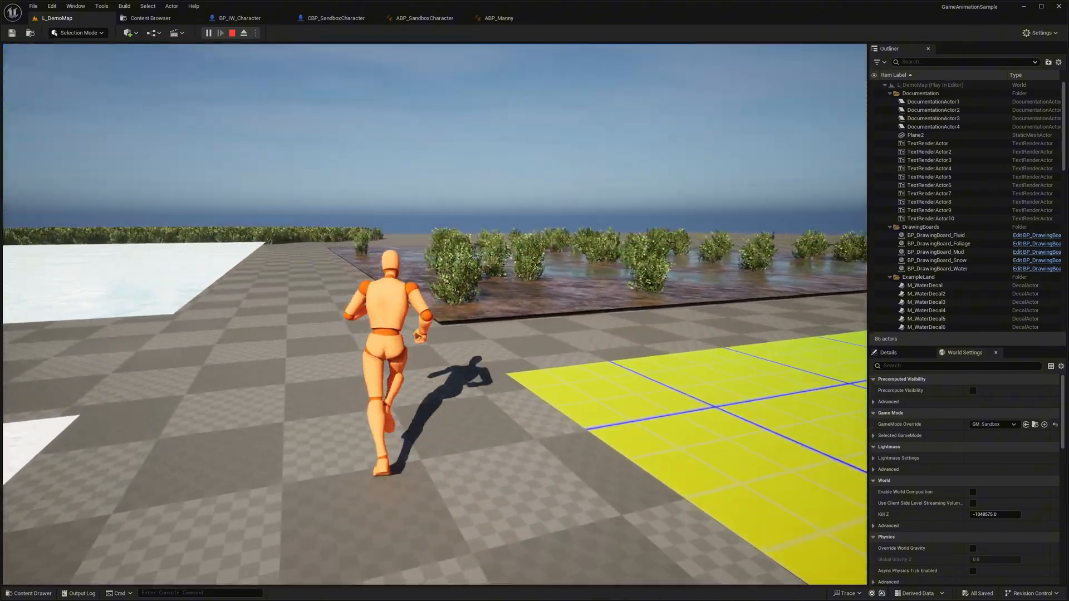
key(s)
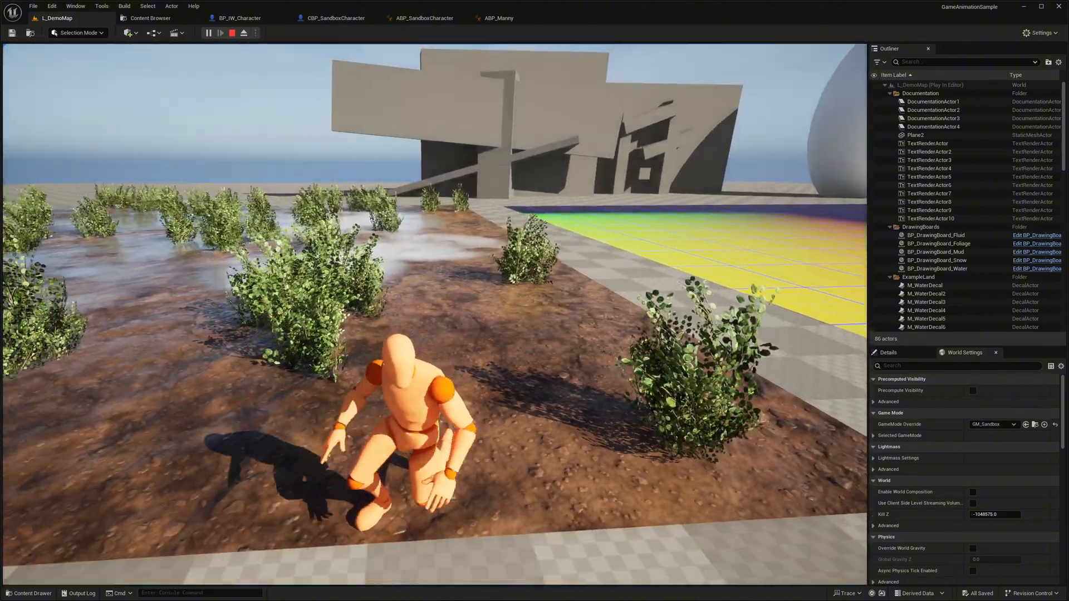
key(w)
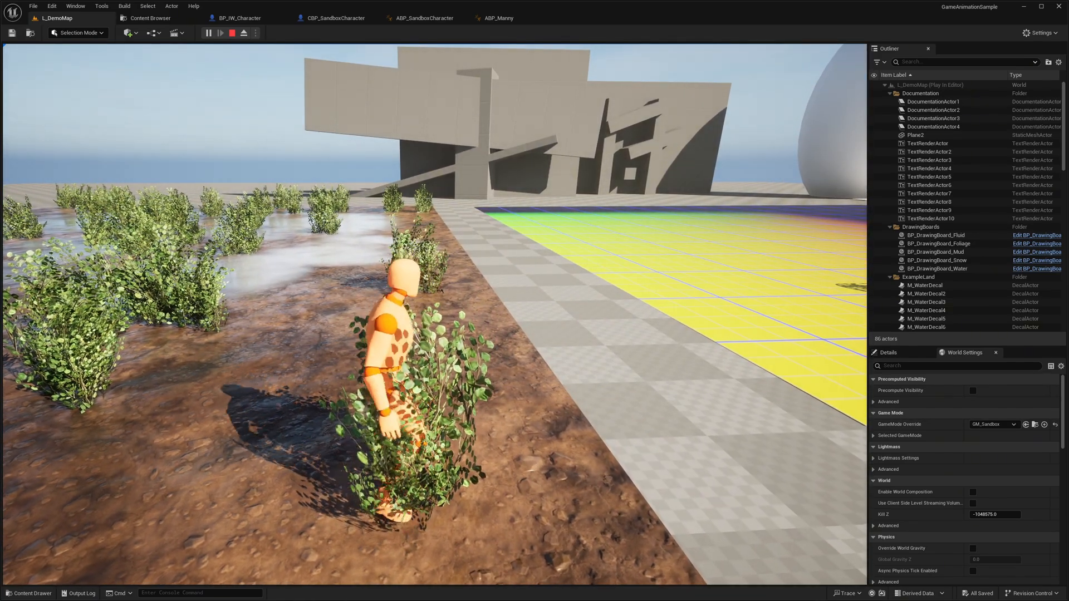
key(a)
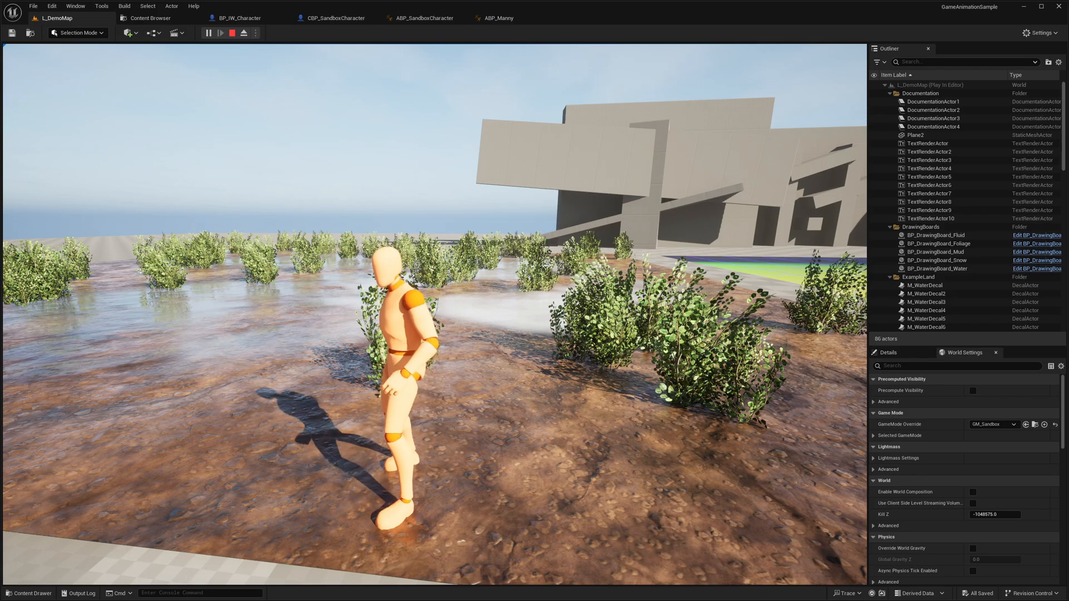